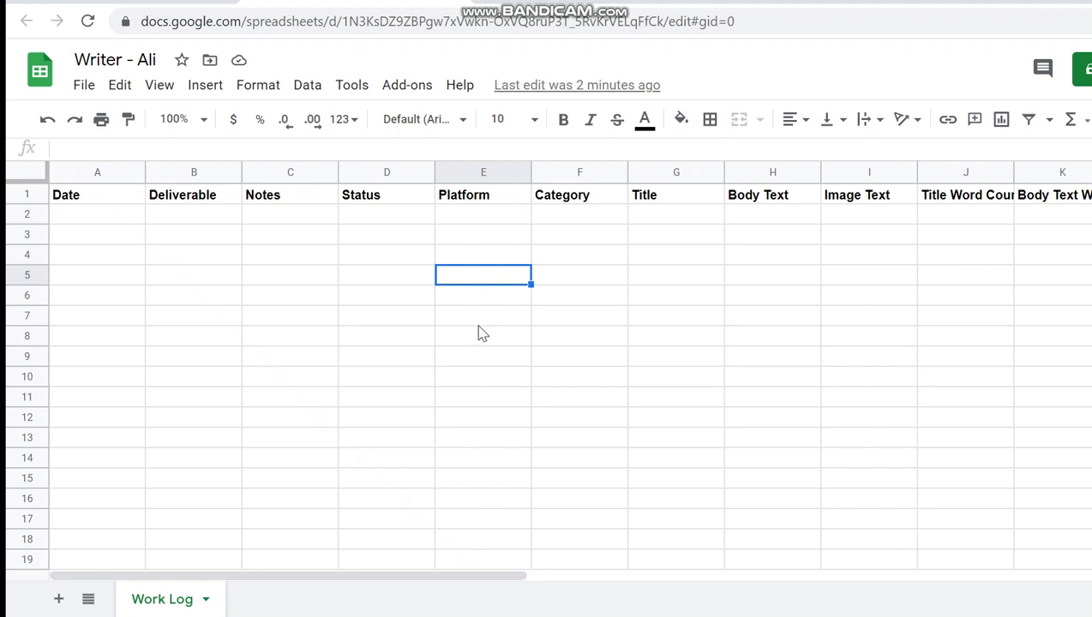
Add a new blank sheet and name it Settings
{"action": "left_click", "coordinate": [358, 372]}
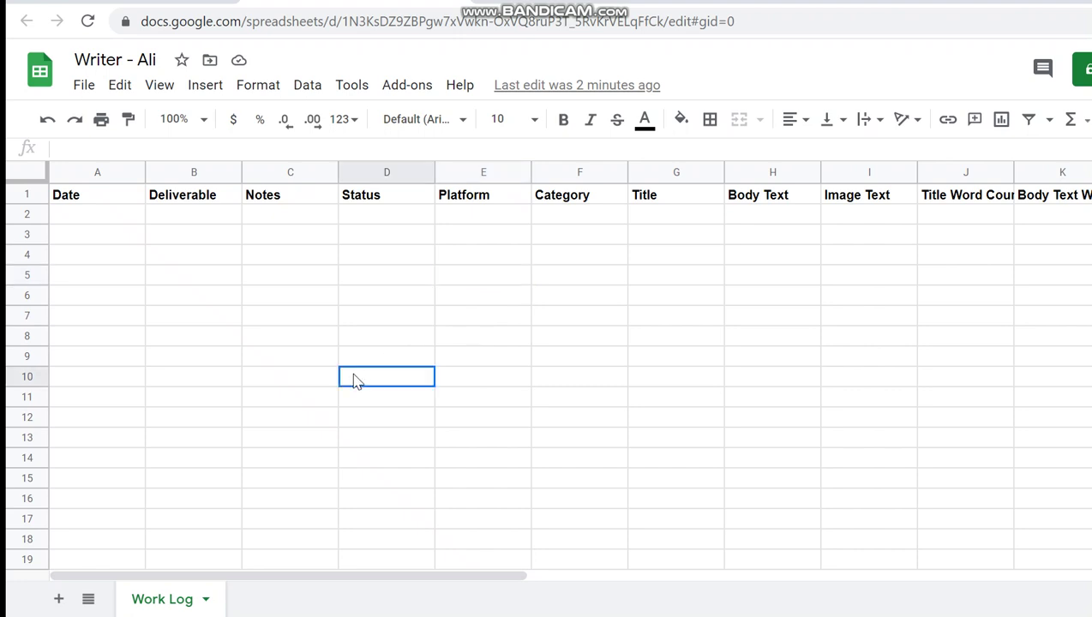
{"action": "left_click", "coordinate": [207, 255]}
{"action": "left_click", "coordinate": [987, 242]}
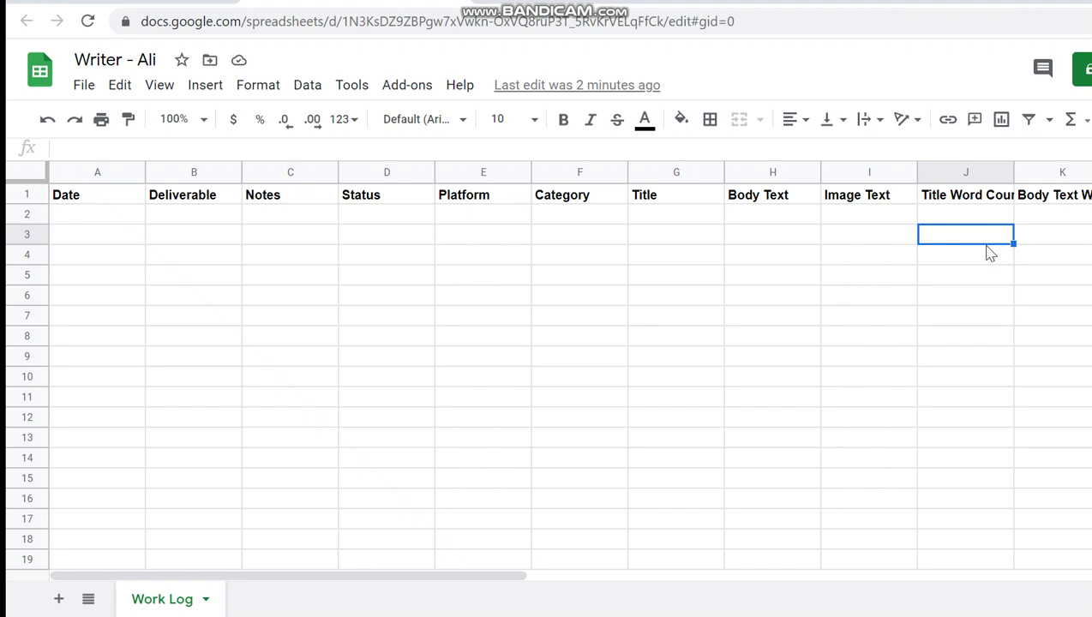
{"action": "left_click", "coordinate": [54, 598]}
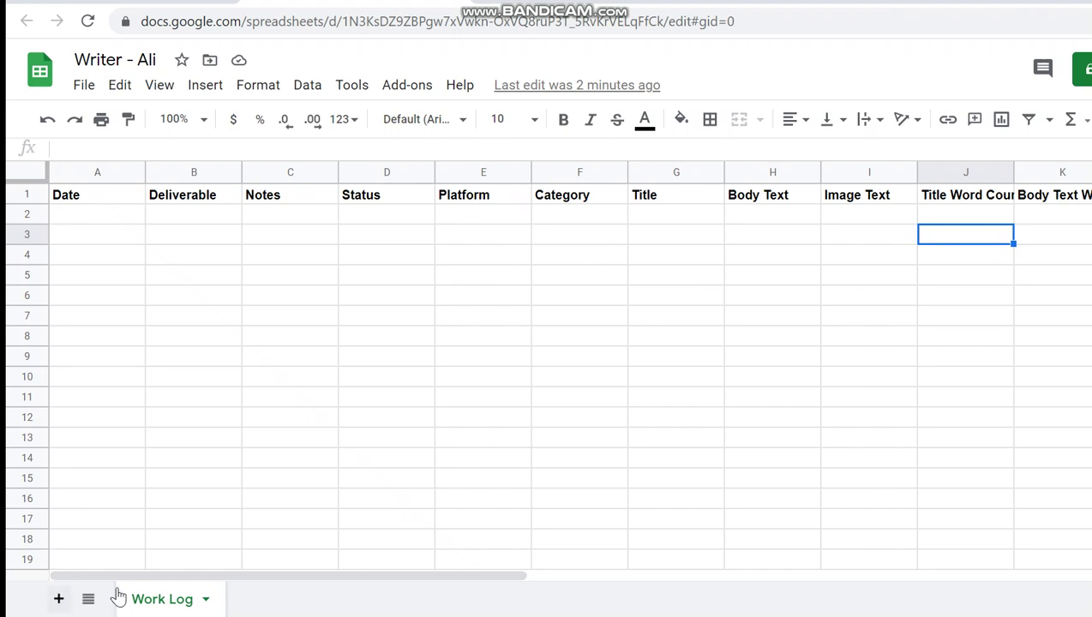
{"action": "double_click", "coordinate": [258, 599]}
{"action": "type", "text": "Setti"}
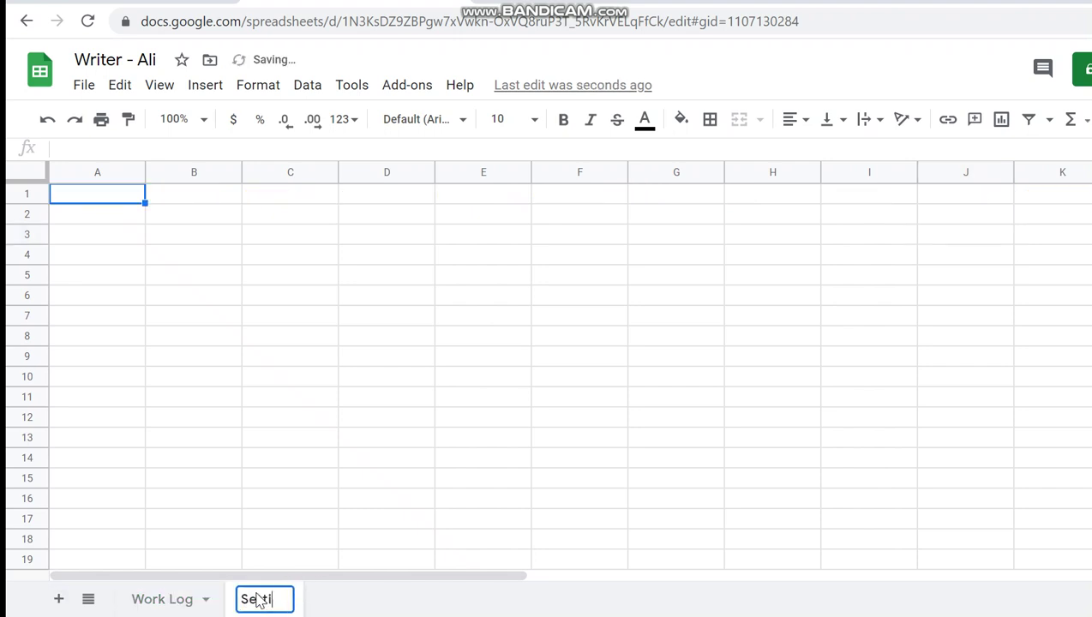
{"action": "type", "text": "ngs"}
{"action": "key", "text": "Return"}
{"action": "left_click", "coordinate": [174, 604]}
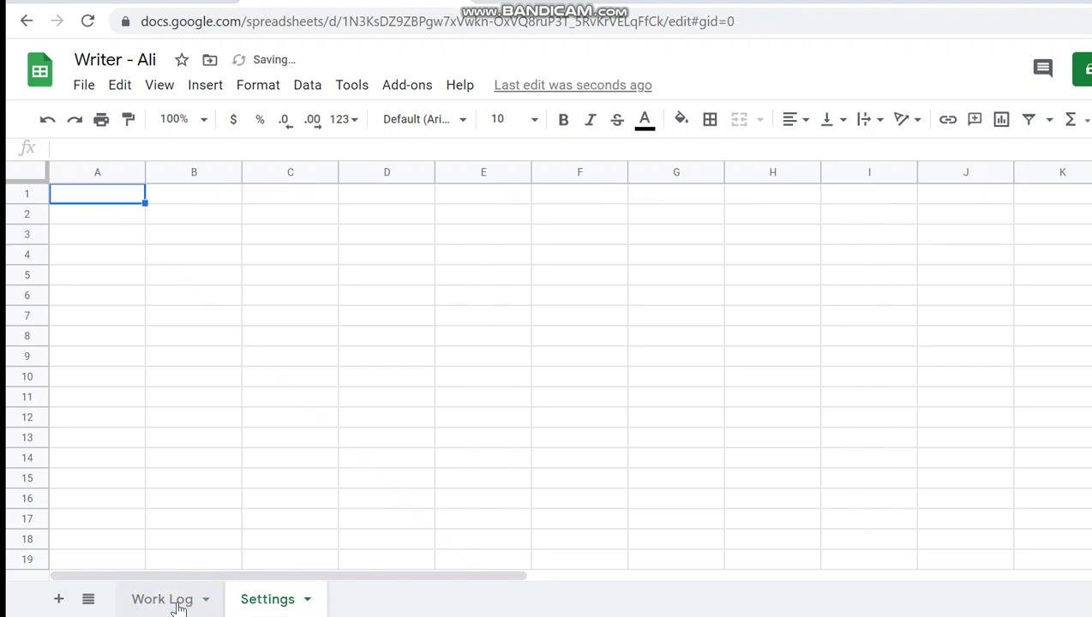
{"action": "left_click", "coordinate": [275, 604]}
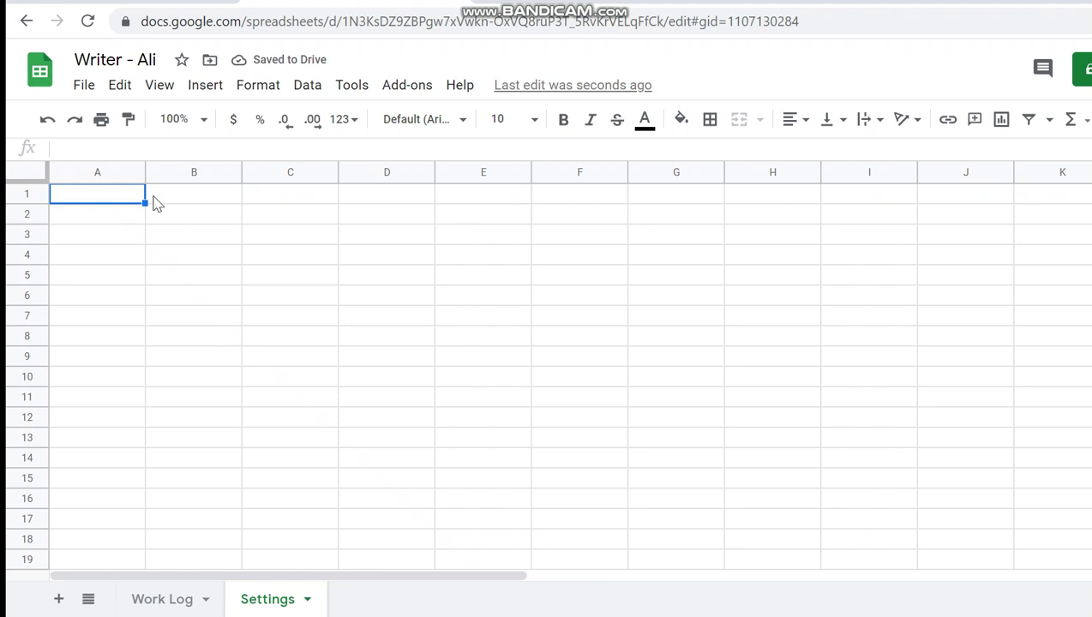
Copy the Deliverable, Status, Platform and Category headers from Work Log into Settings row 1 and bold them
{"action": "left_click", "coordinate": [142, 604]}
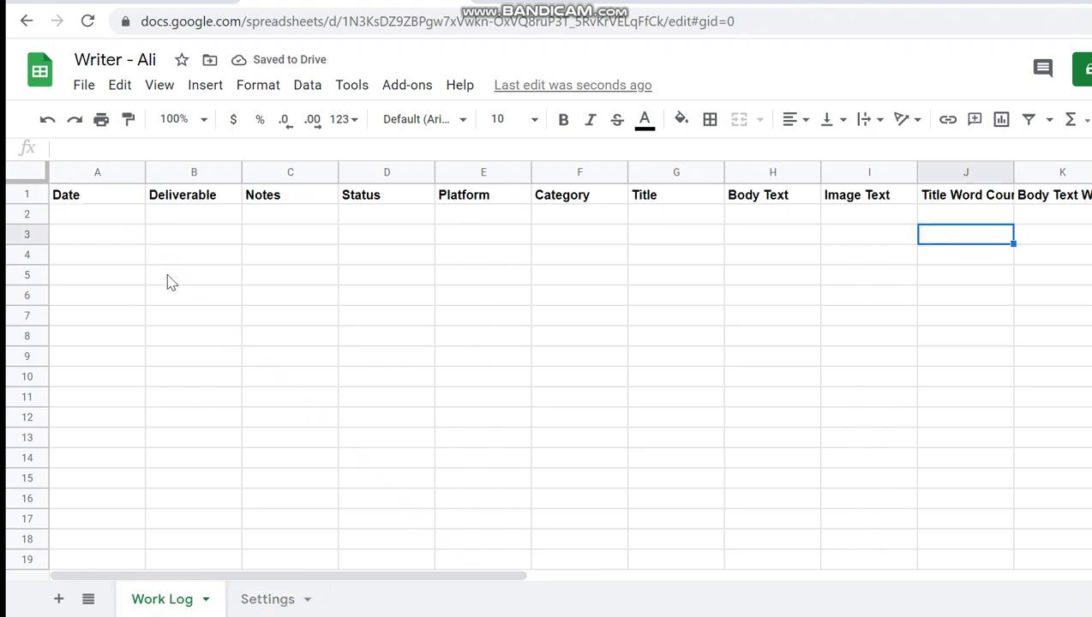
{"action": "left_click", "coordinate": [177, 197]}
{"action": "left_click", "coordinate": [374, 206], "text": "ctrl"}
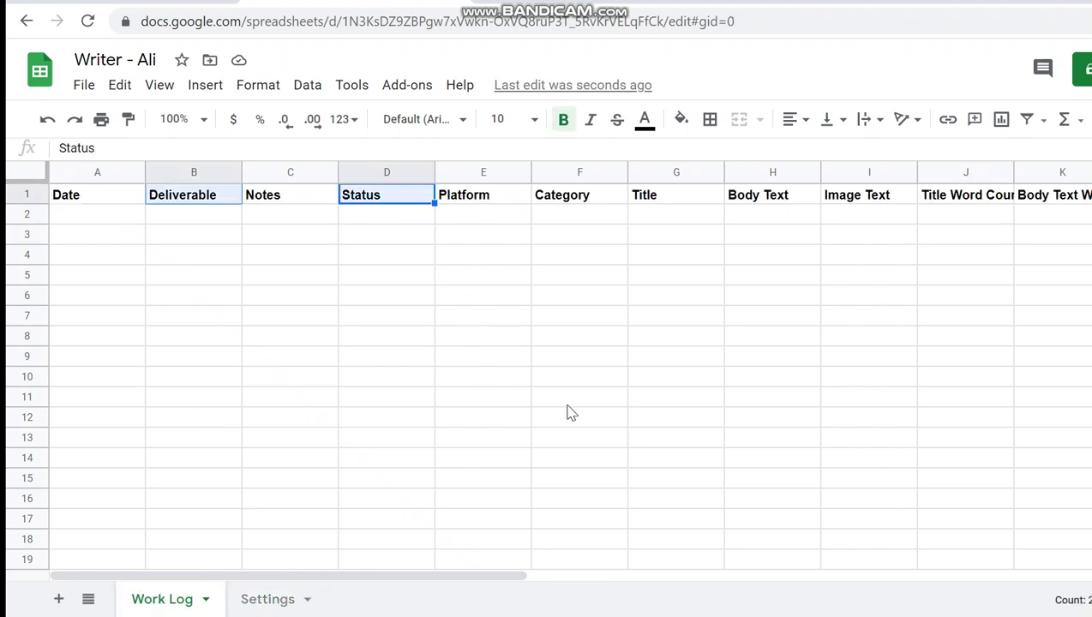
{"action": "left_click", "coordinate": [485, 206], "text": "ctrl"}
{"action": "left_click", "coordinate": [562, 206], "text": "ctrl"}
{"action": "key", "text": "ctrl+c"}
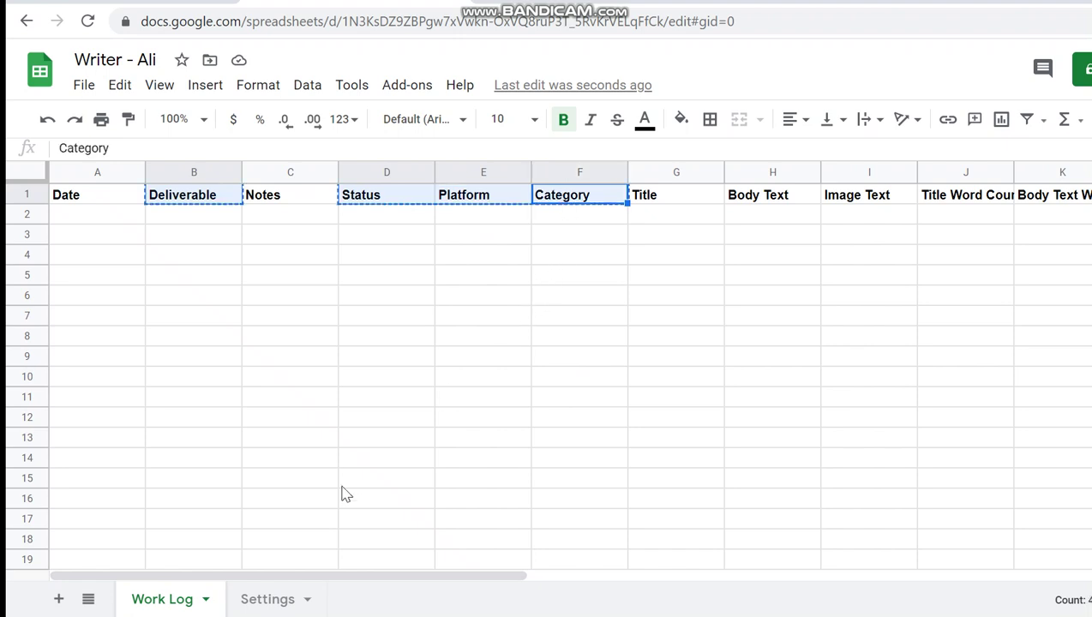
{"action": "left_click", "coordinate": [284, 604]}
{"action": "key", "text": "ctrl+v"}
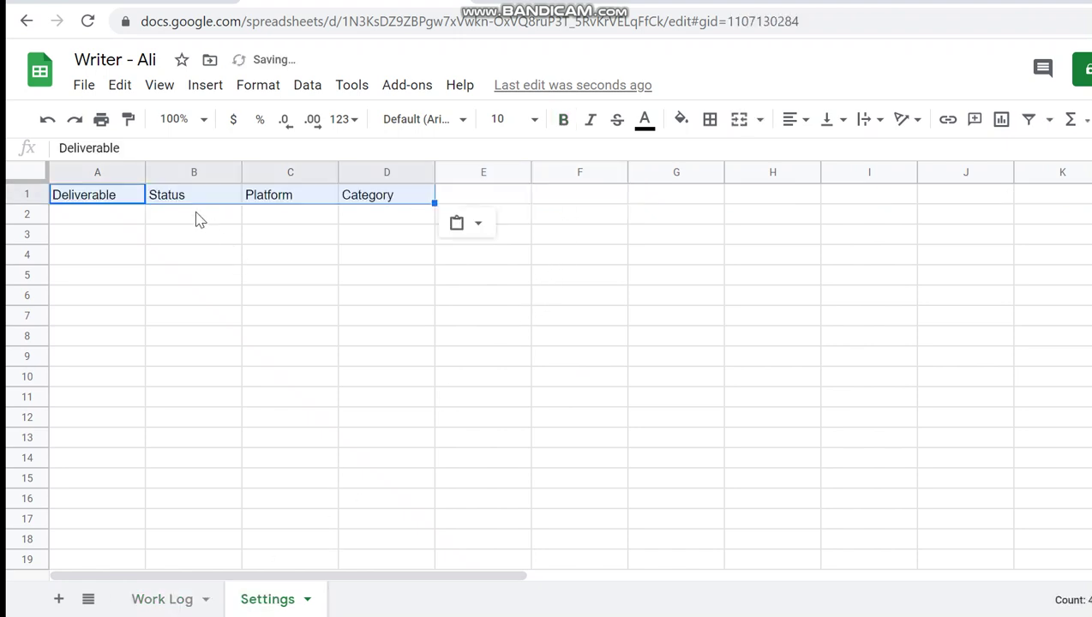
{"action": "key", "text": "ctrl+b"}
{"action": "left_click", "coordinate": [169, 278]}
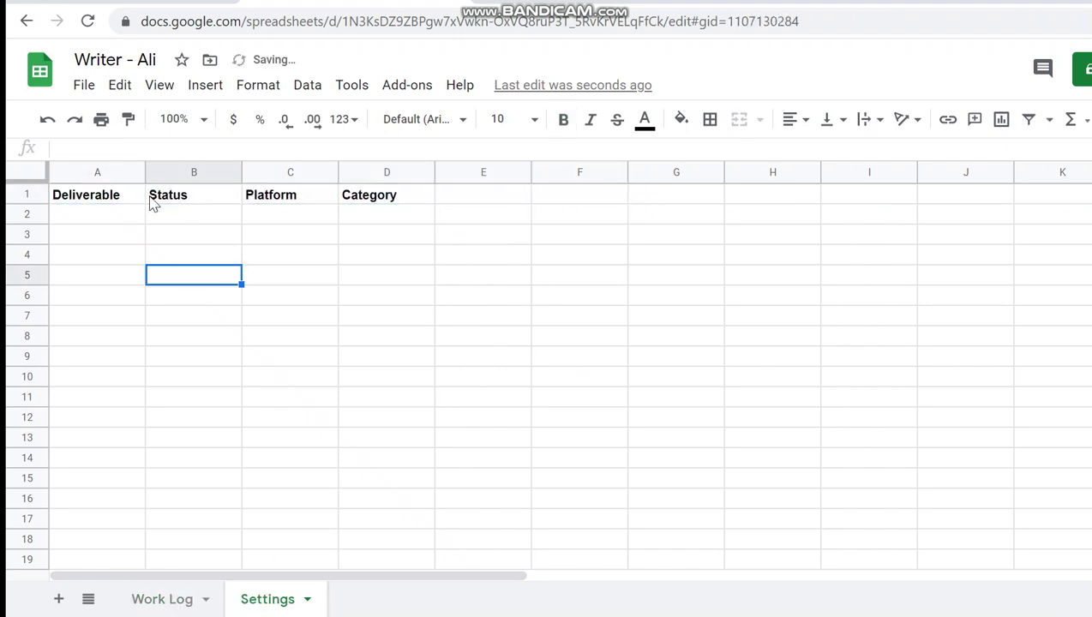
{"action": "left_click", "coordinate": [135, 221]}
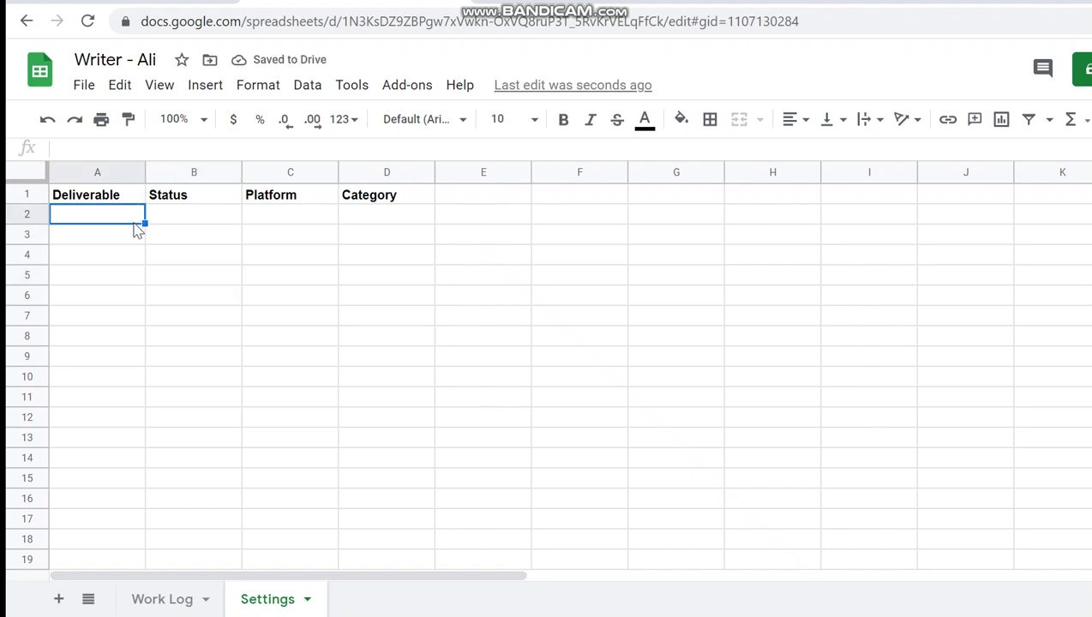
Enter Web Copies, Onsite Blog Post, Offsite Blog Post, Social Media Texts and Newsletter in A2:A6
{"action": "type", "text": "Web Copies"}
{"action": "key", "text": "Return"}
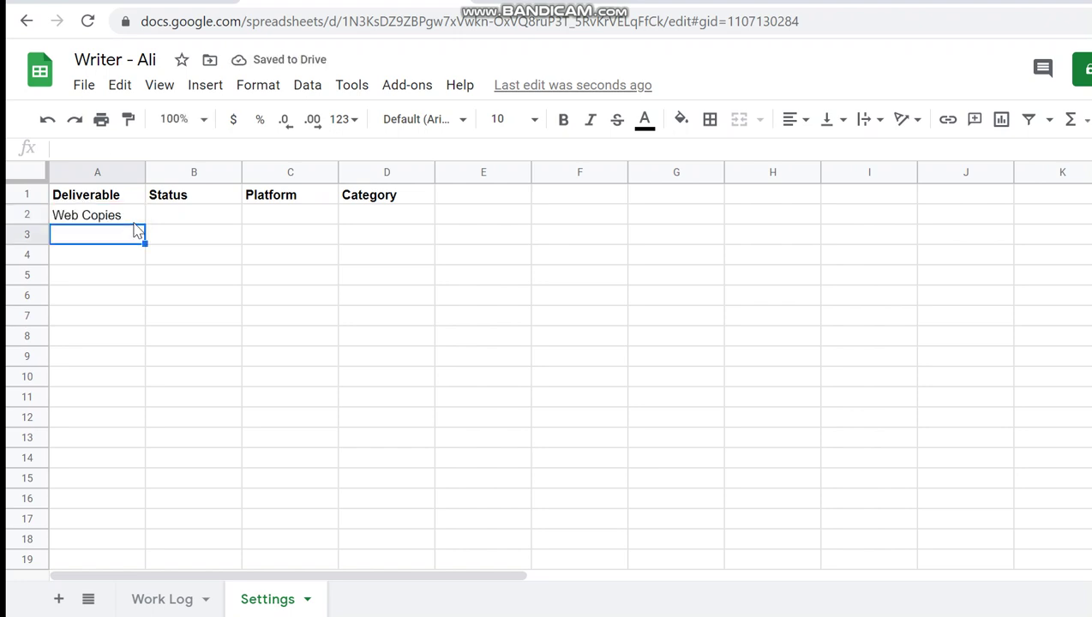
{"action": "type", "text": "Onsite B"}
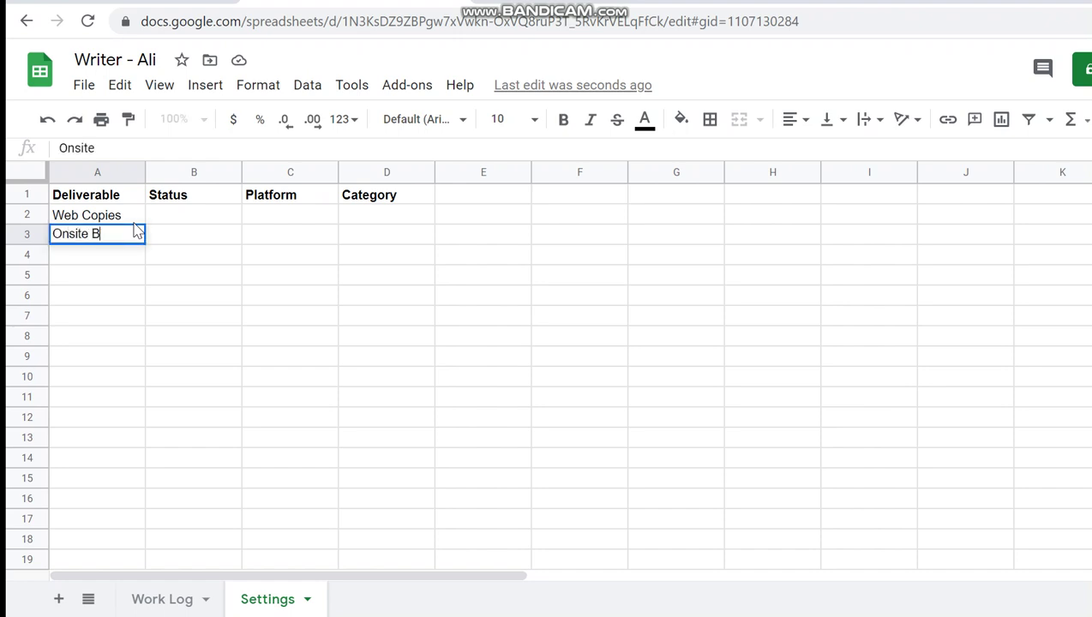
{"action": "type", "text": "log Post"}
{"action": "key", "text": "Return"}
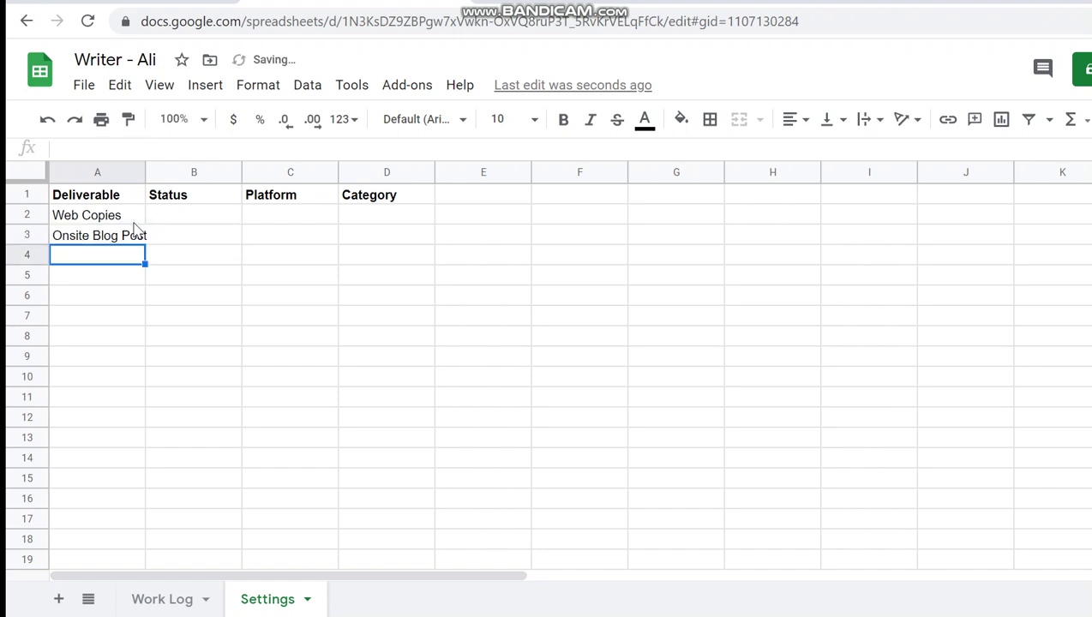
{"action": "type", "text": "Offisite Bl"}
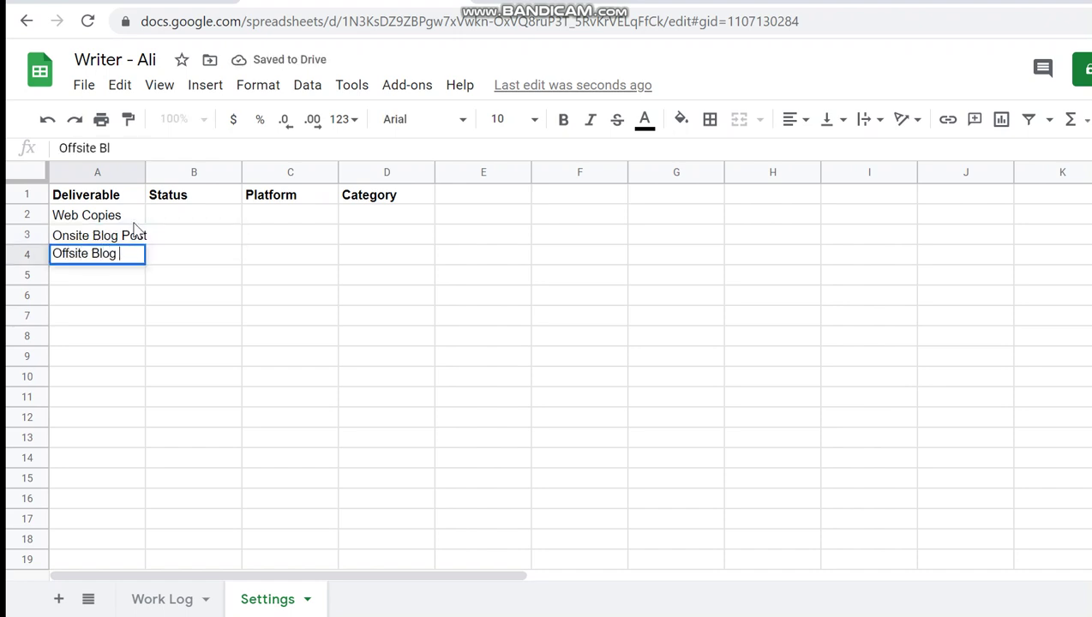
{"action": "type", "text": "og Post"}
{"action": "key", "text": "Return"}
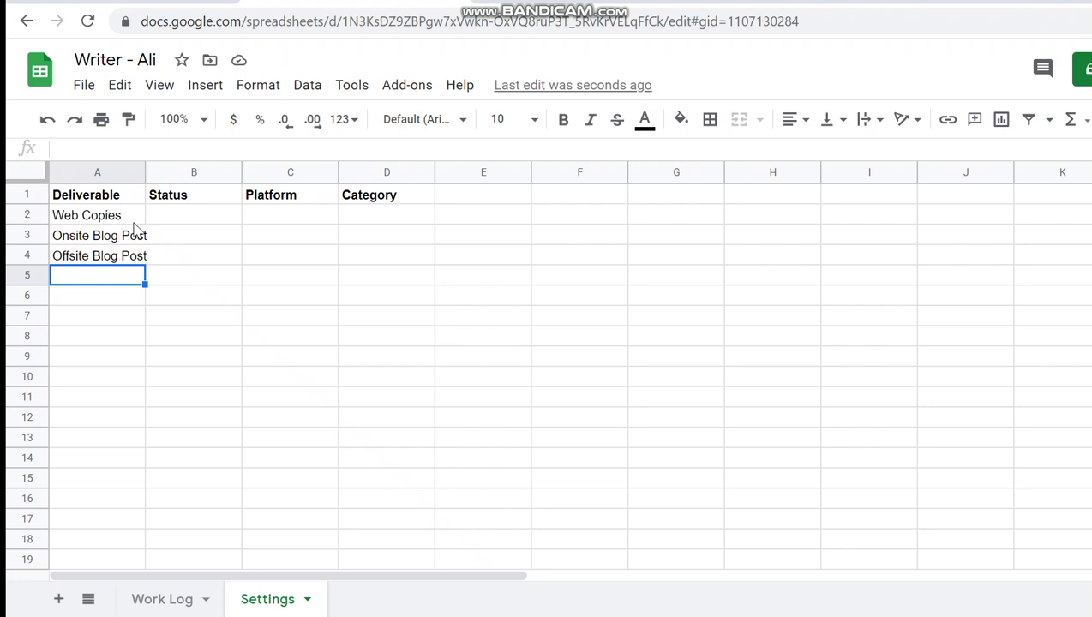
{"action": "type", "text": "Social"}
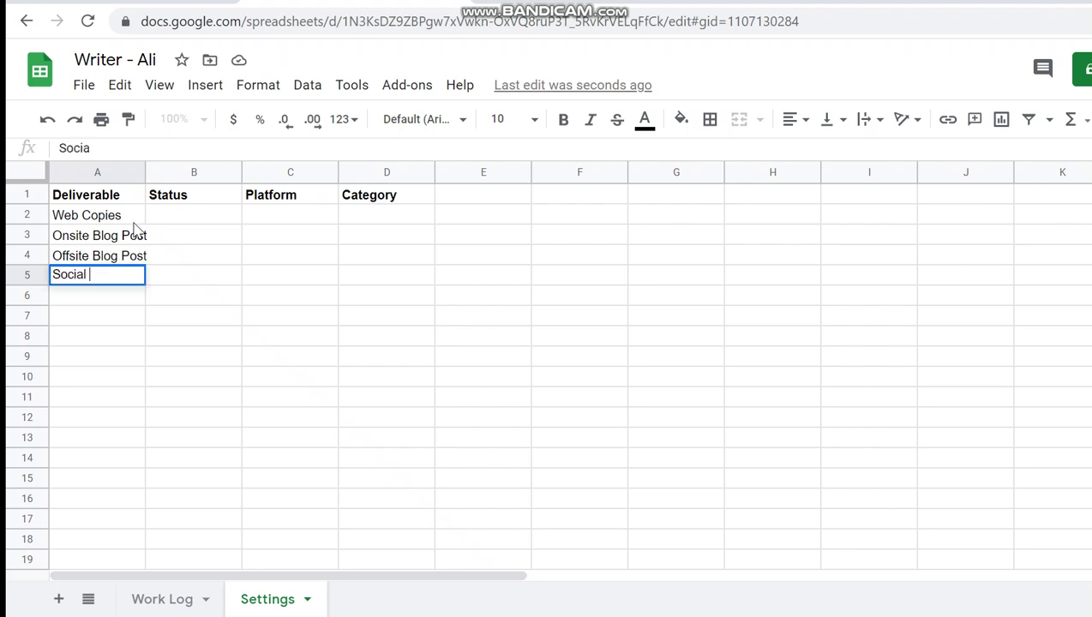
{"action": "type", "text": " Media Text"}
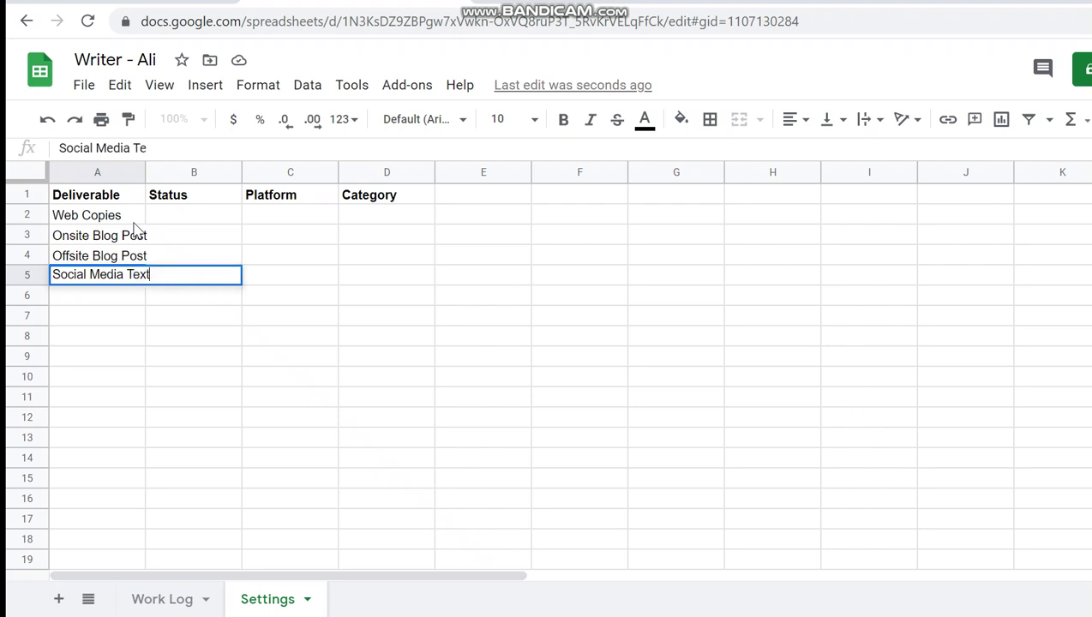
{"action": "type", "text": "s"}
{"action": "key", "text": "Return"}
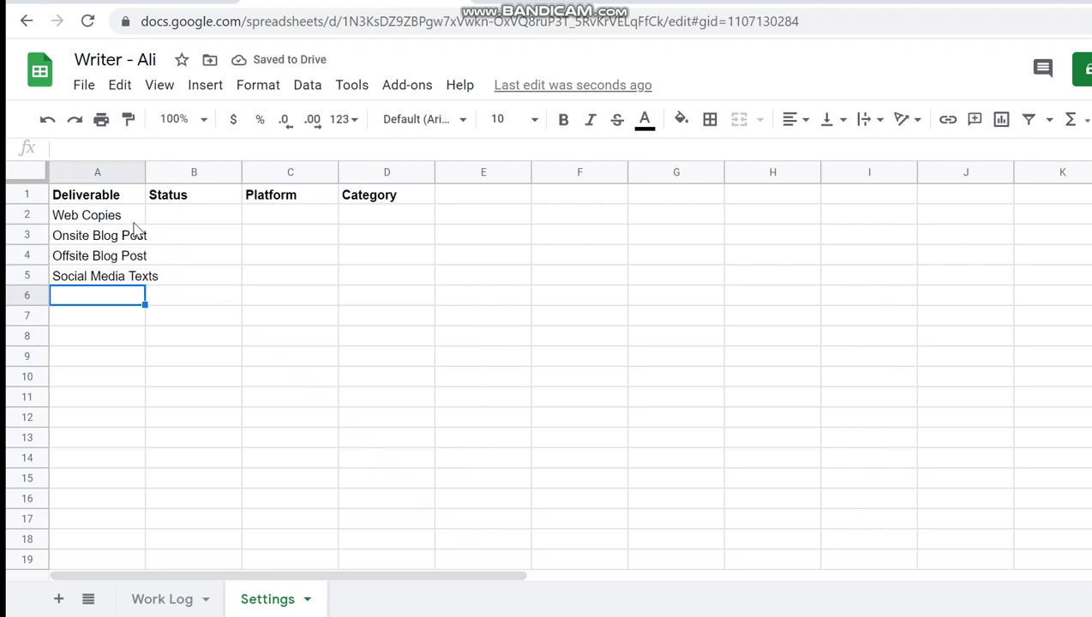
{"action": "type", "text": "Newsletter"}
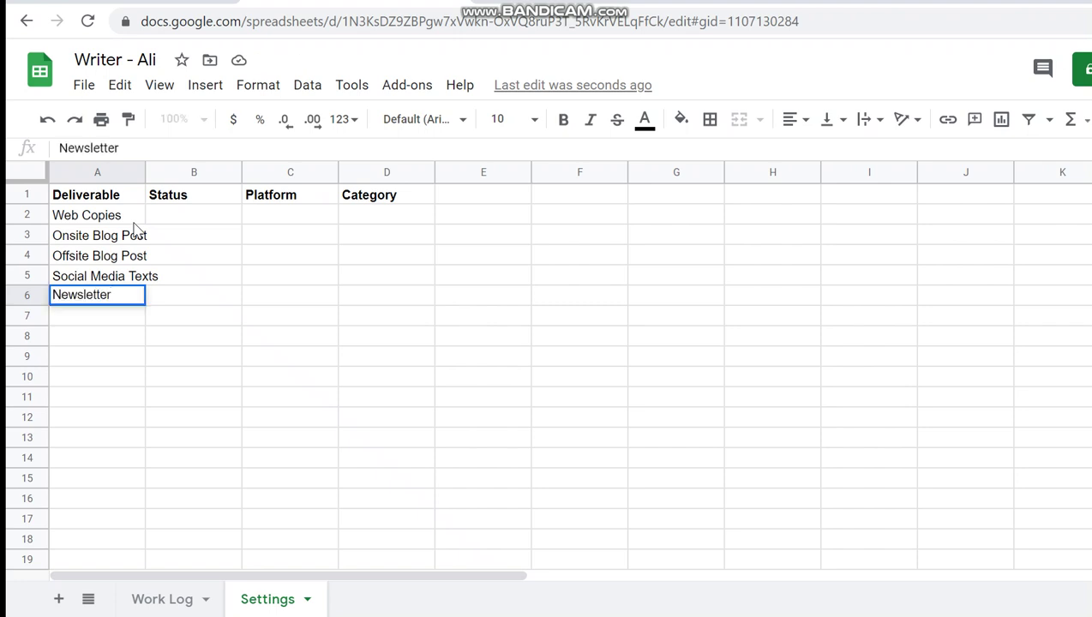
{"action": "key", "text": "Return"}
Correct the entries to Social Media Text and Web Copy
{"action": "key", "text": "Up"}
{"action": "key", "text": "Up"}
{"action": "key", "text": "Return"}
{"action": "key", "text": "BackSpace"}
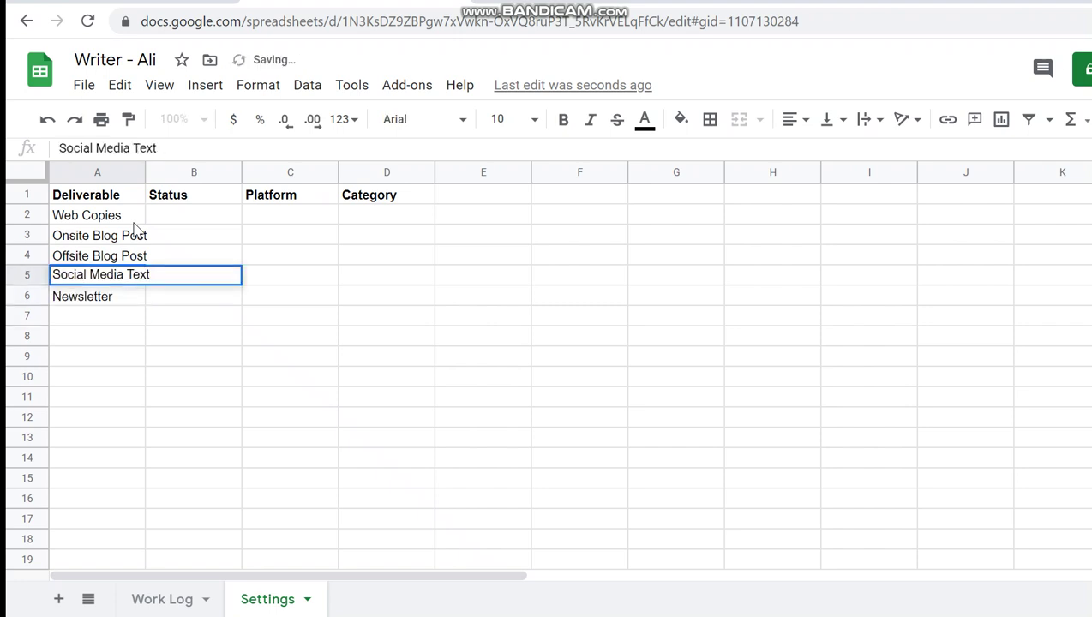
{"action": "key", "text": "Return"}
{"action": "key", "text": "Down"}
{"action": "key", "text": "Up"}
{"action": "key", "text": "Up"}
{"action": "key", "text": "Up"}
{"action": "key", "text": "Down"}
{"action": "key", "text": "Down"}
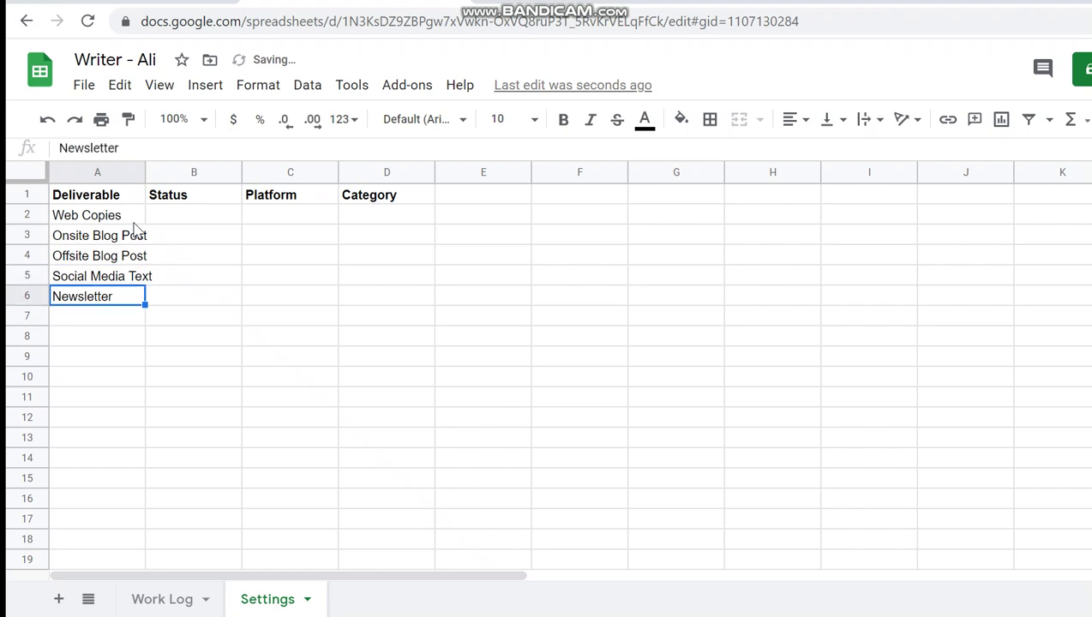
{"action": "key", "text": "ctrl+Up"}
{"action": "key", "text": "Down"}
{"action": "key", "text": "Down"}
{"action": "key", "text": "Up"}
{"action": "key", "text": "Return"}
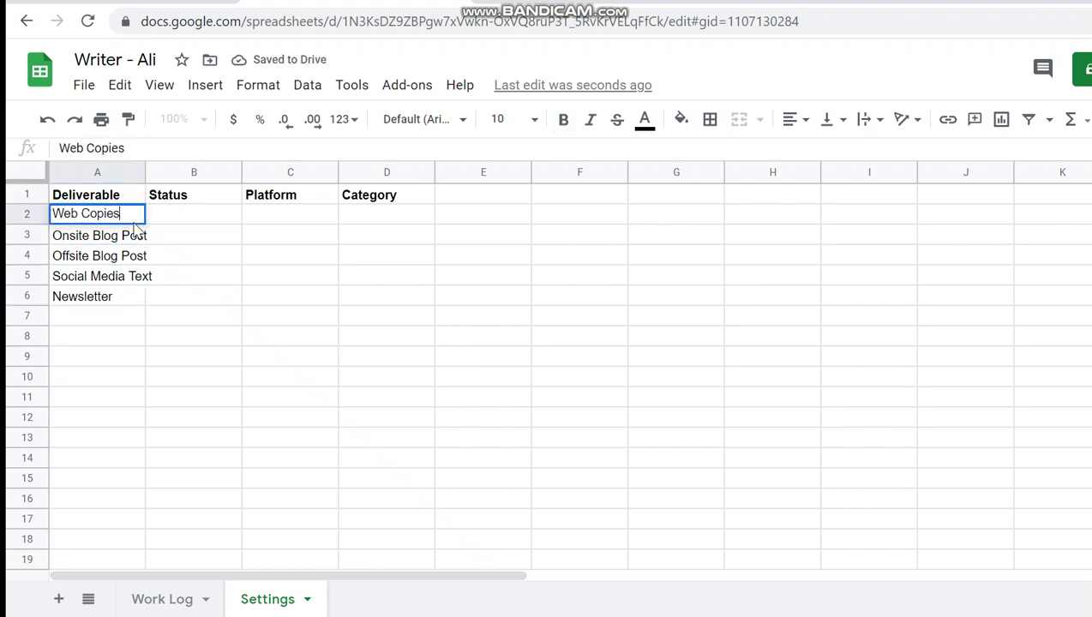
{"action": "key", "text": "BackSpace"}
{"action": "key", "text": "BackSpace"}
{"action": "key", "text": "BackSpace"}
{"action": "type", "text": "y"}
{"action": "key", "text": "Return"}
{"action": "key", "text": "ctrl+Down"}
{"action": "key", "text": "Down"}
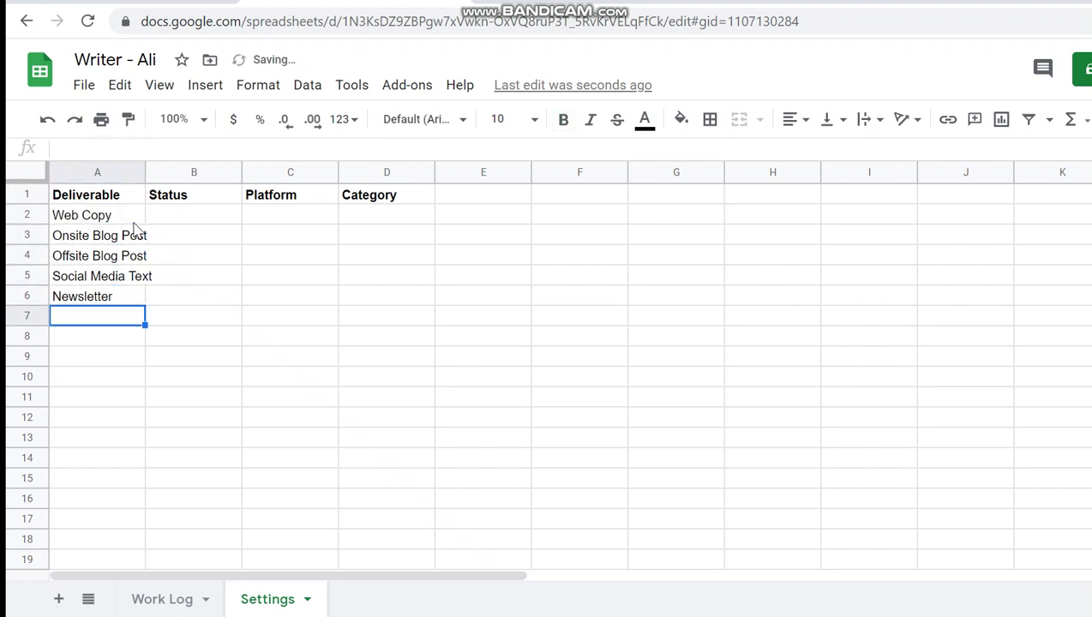
Add Press Release, 'SMS, App Notifications' and UX Writing in A7:A9
{"action": "type", "text": "Press RE"}
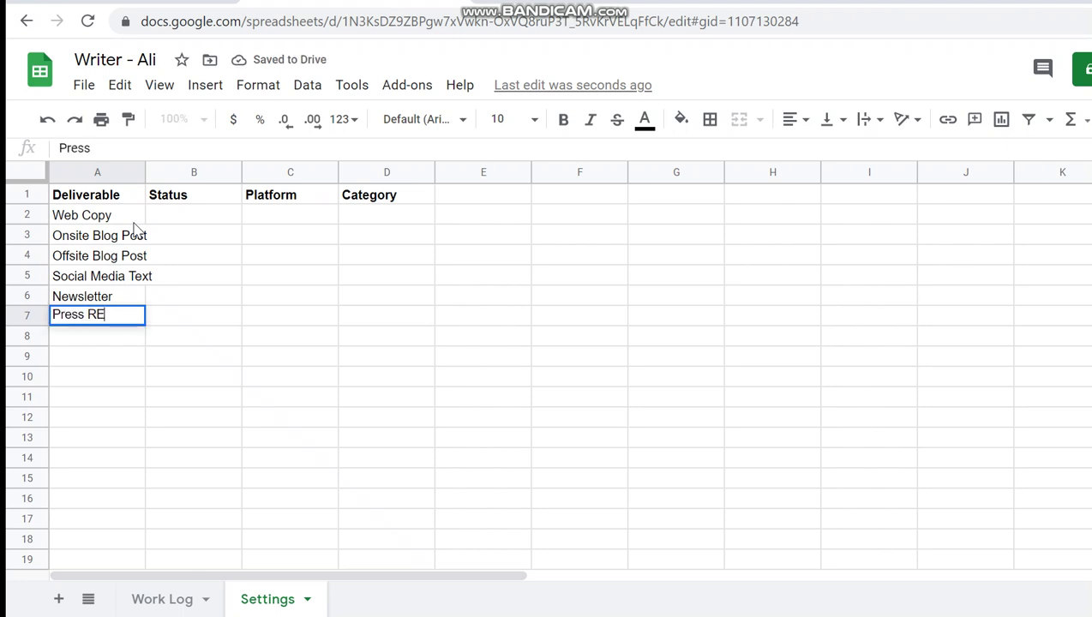
{"action": "type", "text": "ea"}
{"action": "key", "text": "BackSpace"}
{"action": "key", "text": "BackSpace"}
{"action": "key", "text": "BackSpace"}
{"action": "type", "text": "elease"}
{"action": "key", "text": "Return"}
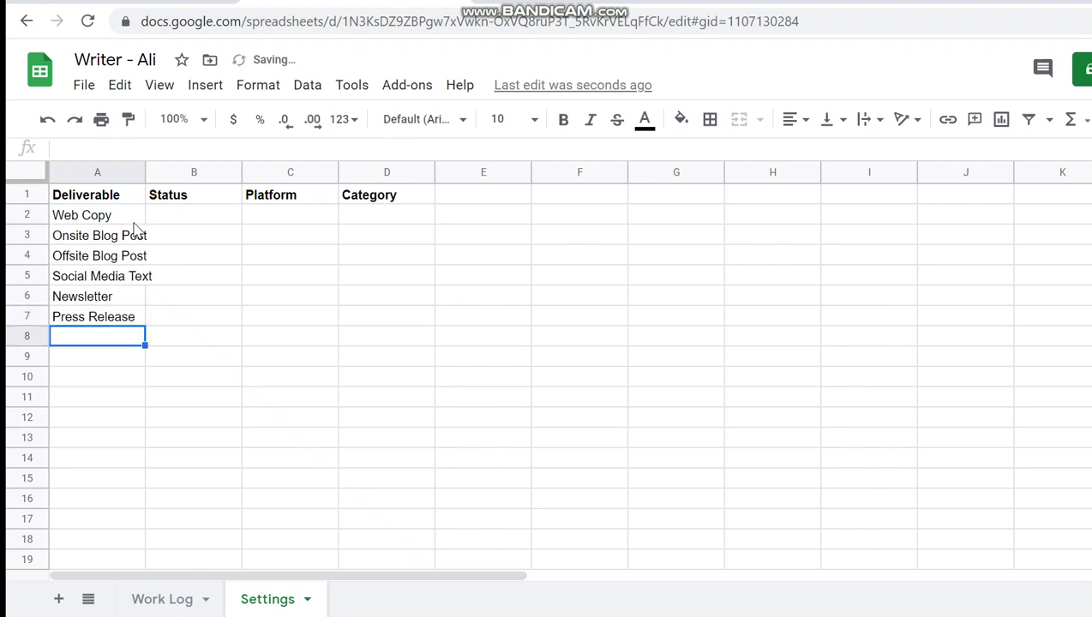
{"action": "type", "text": "SMS, Ap"}
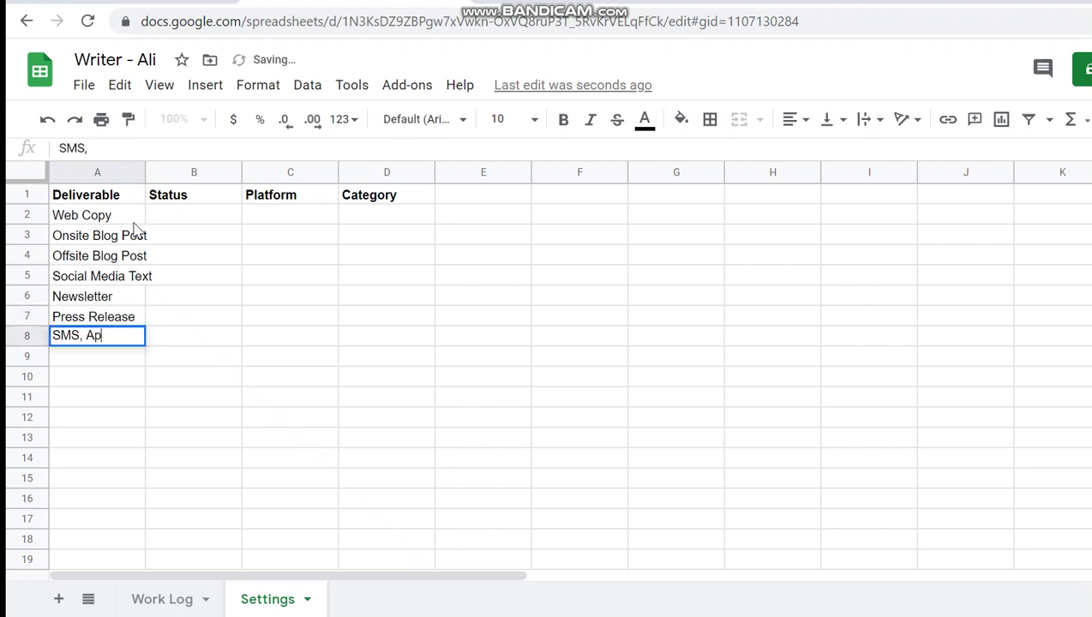
{"action": "type", "text": "p Notification"}
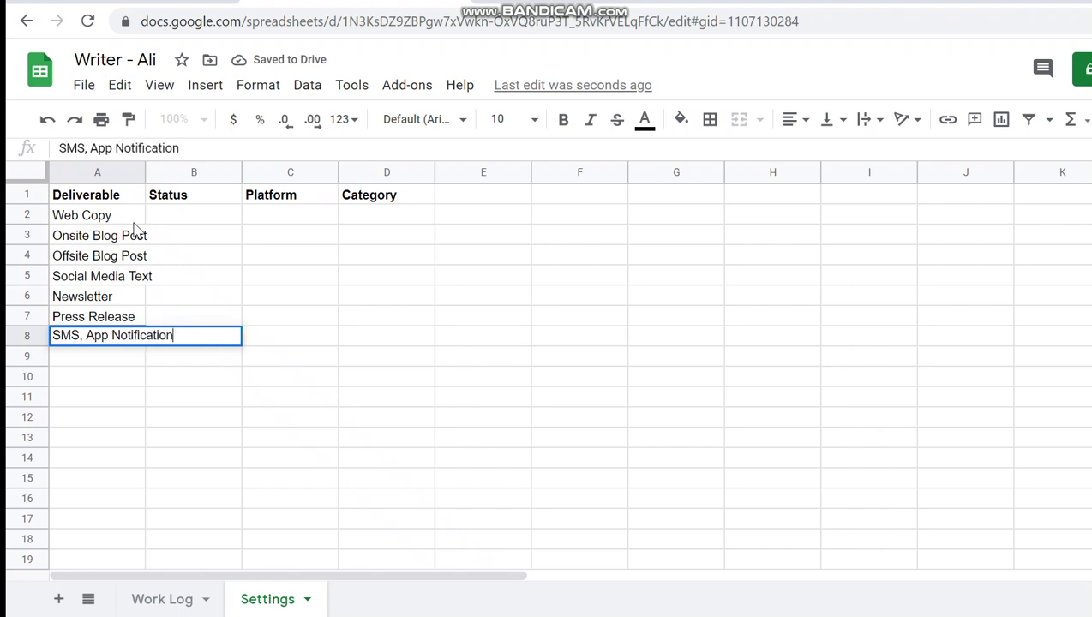
{"action": "type", "text": "s"}
{"action": "key", "text": "Return"}
{"action": "type", "text": "UX "}
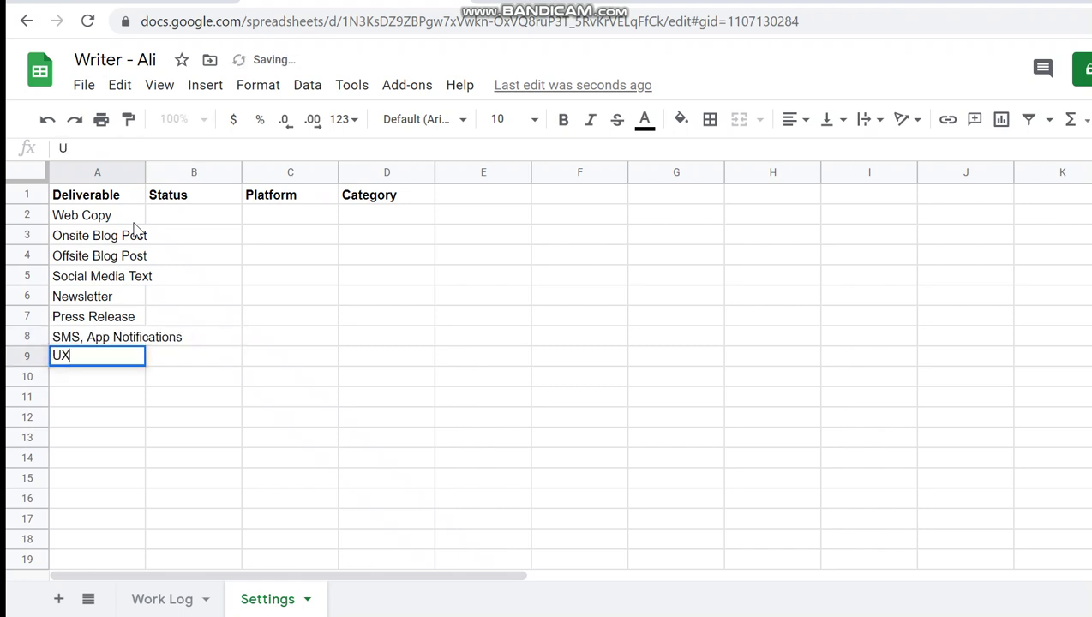
{"action": "type", "text": "Writing"}
{"action": "key", "text": "Return"}
{"action": "type", "text": "k"}
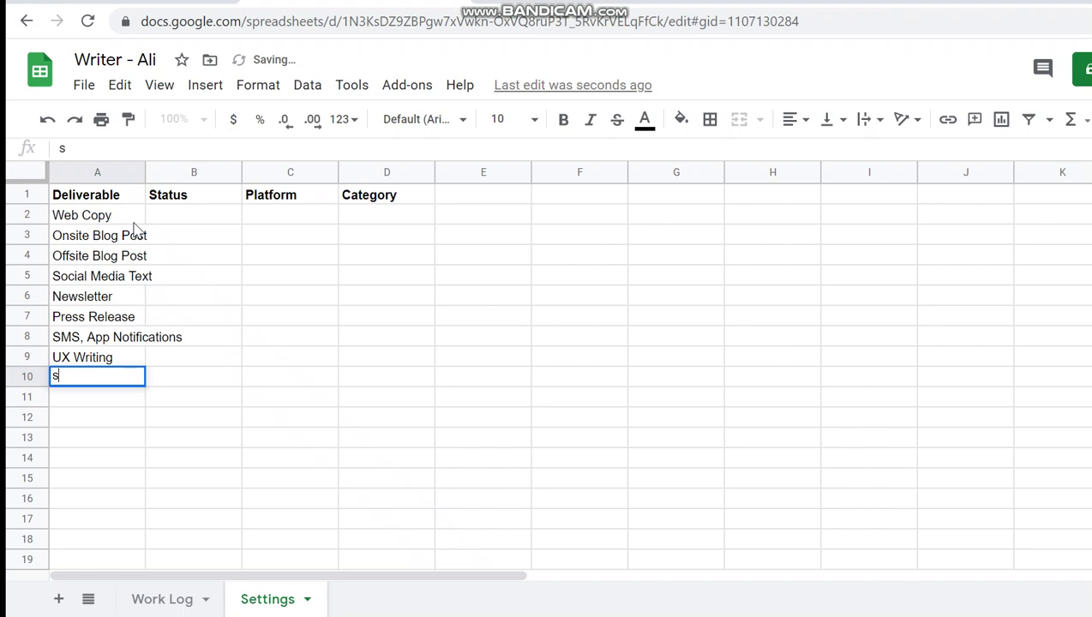
{"action": "key", "text": "BackSpace"}
{"action": "key", "text": "Return"}
{"action": "key", "text": "Right"}
{"action": "key", "text": "Up"}
{"action": "key", "text": "Left"}
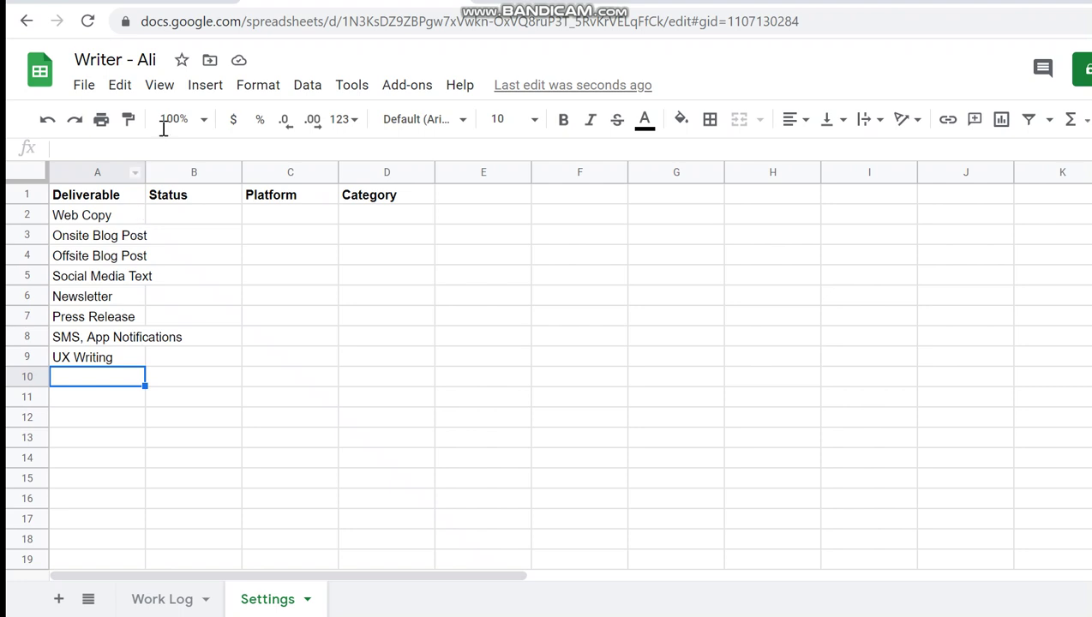
Auto-fit column A to its longest entry and enter Presentation Text in A10
{"action": "double_click", "coordinate": [143, 176]}
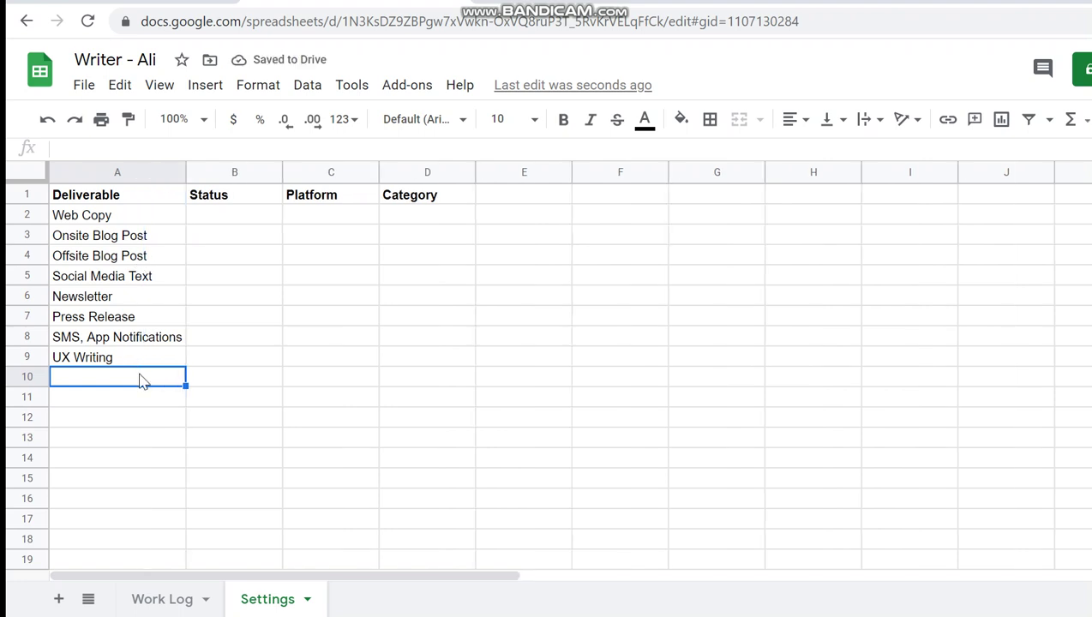
{"action": "type", "text": "Presentation"}
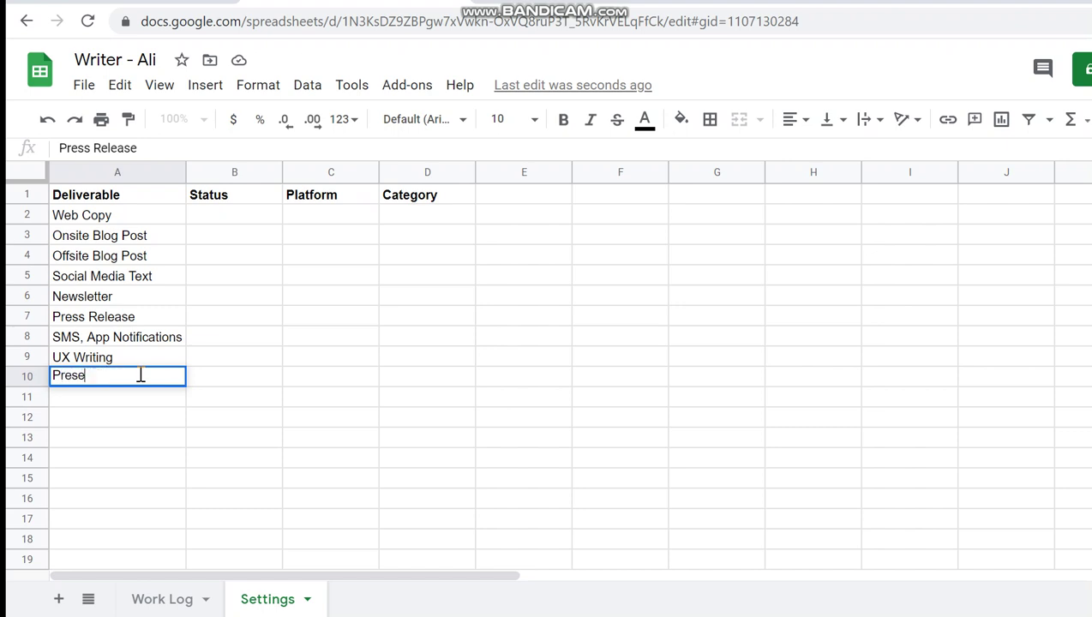
{"action": "key", "text": "Return"}
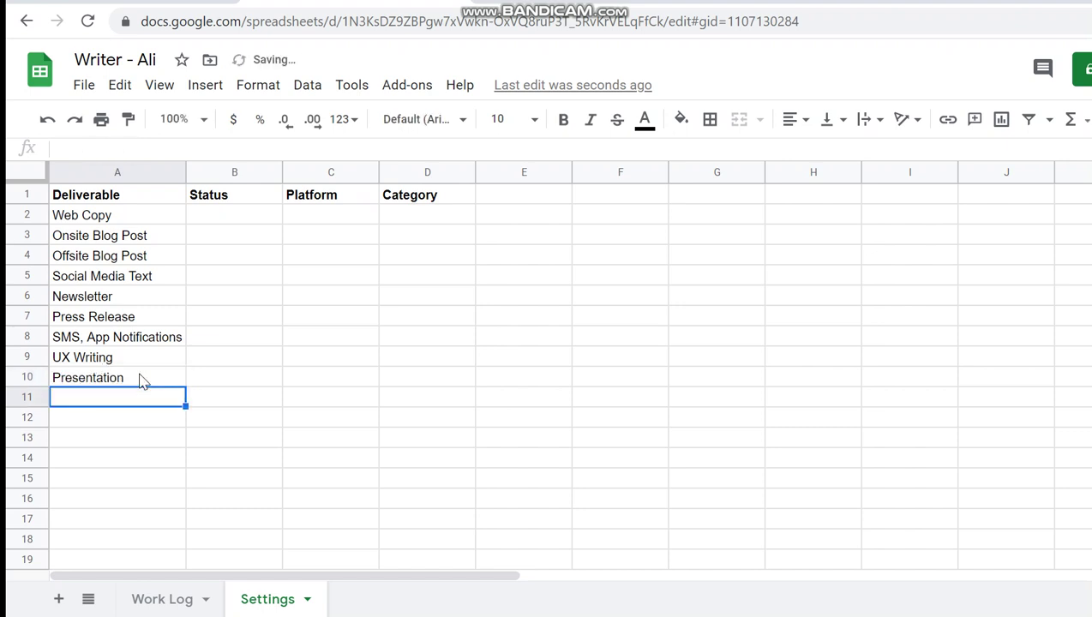
{"action": "left_click", "coordinate": [143, 382]}
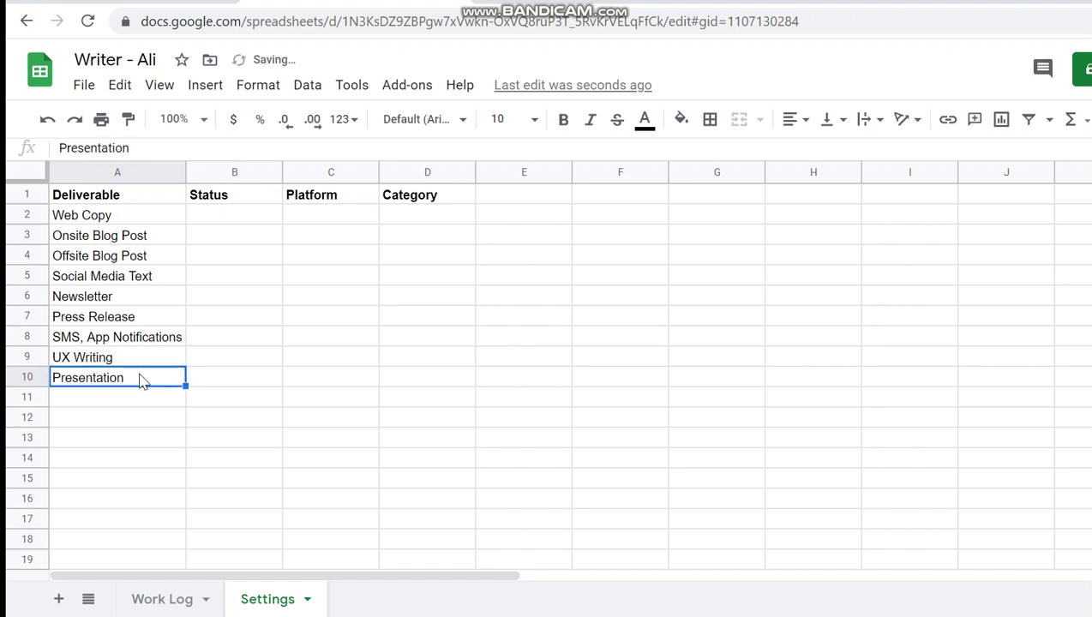
{"action": "double_click", "coordinate": [142, 379]}
{"action": "type", "text": "Tex"}
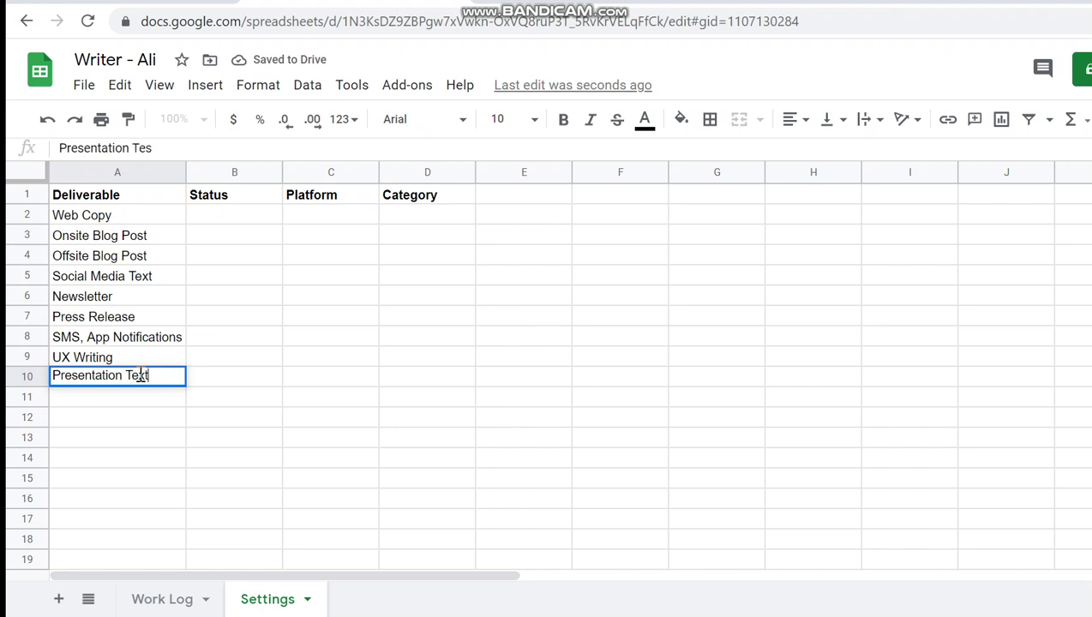
{"action": "type", "text": "t"}
{"action": "key", "text": "Return"}
{"action": "double_click", "coordinate": [141, 376]}
{"action": "key", "text": "Home"}
{"action": "key", "text": "ctrl+shift+Right"}
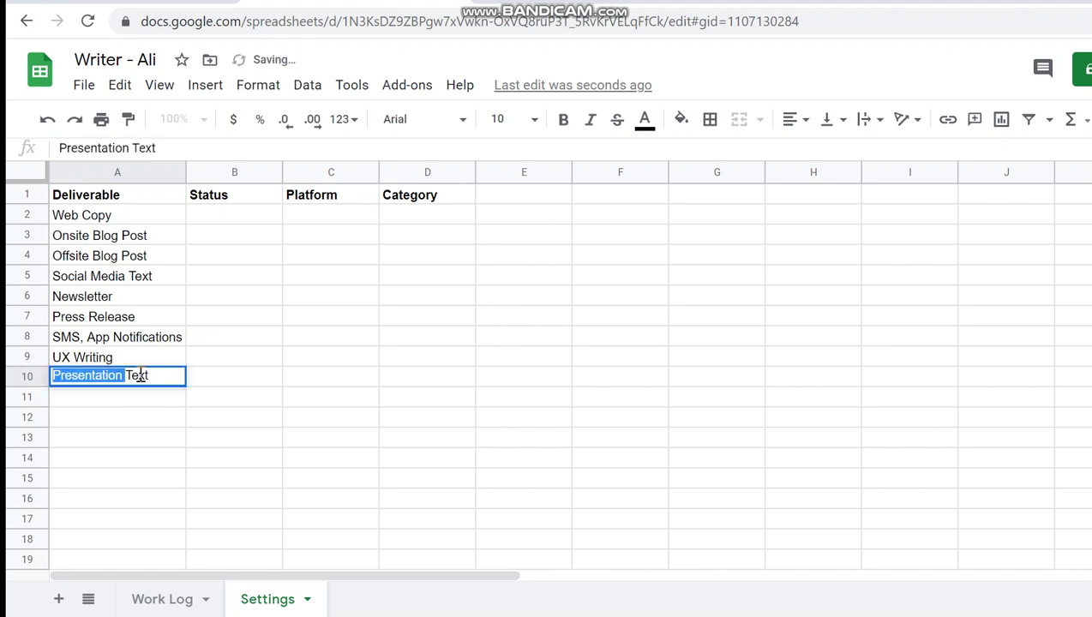
{"action": "key", "text": "Return"}
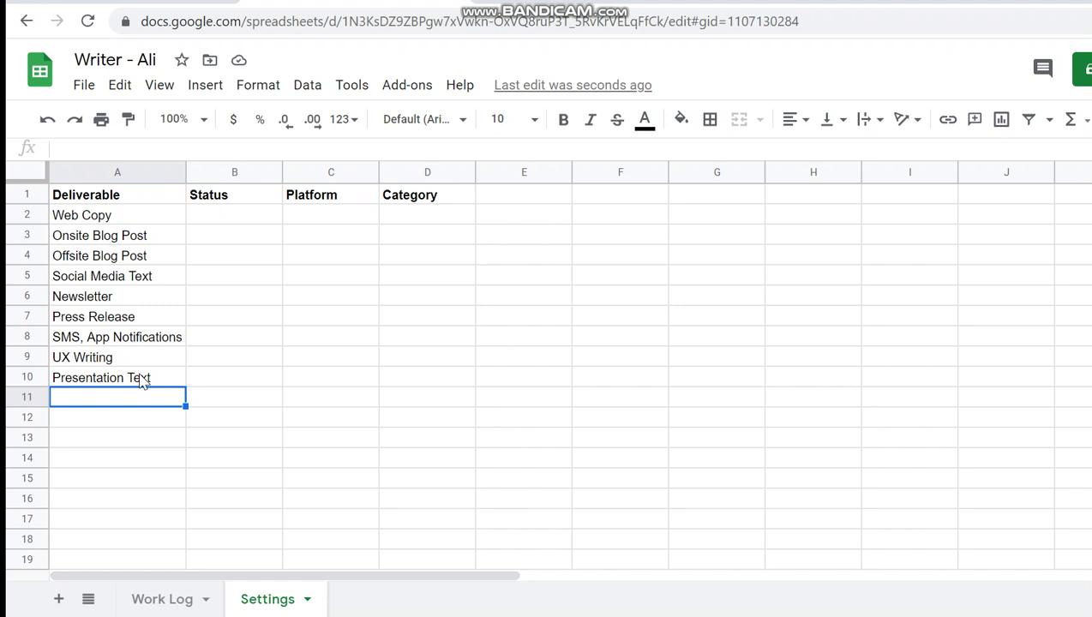
Add User Guides and Software Tutorials in A11:A12
{"action": "type", "text": "User Guides"}
{"action": "key", "text": "Return"}
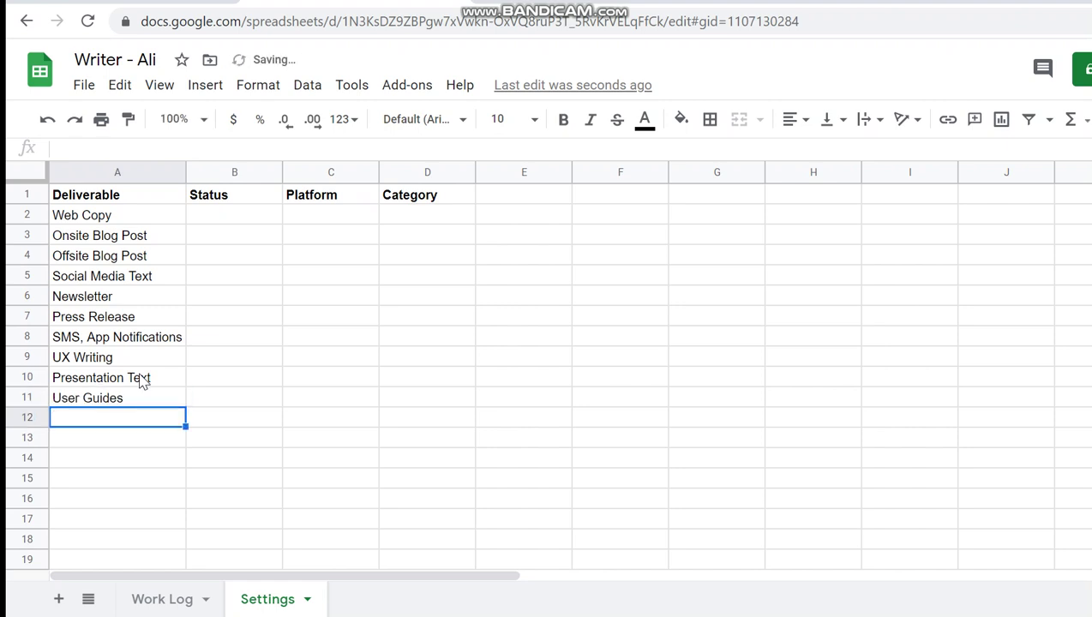
{"action": "type", "text": "Software Tutorials"}
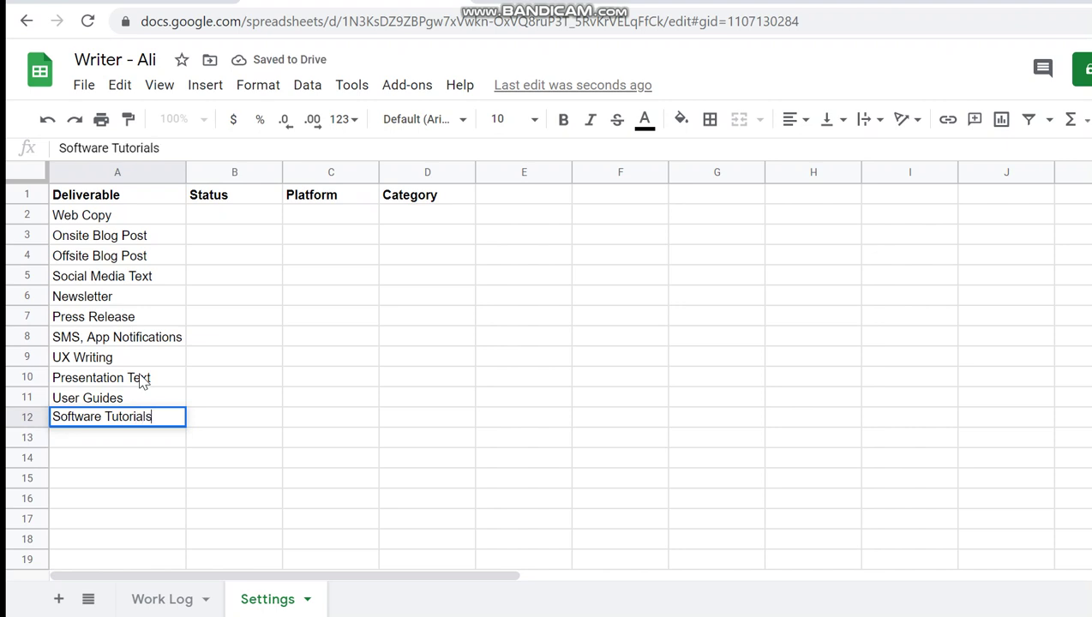
{"action": "key", "text": "Return"}
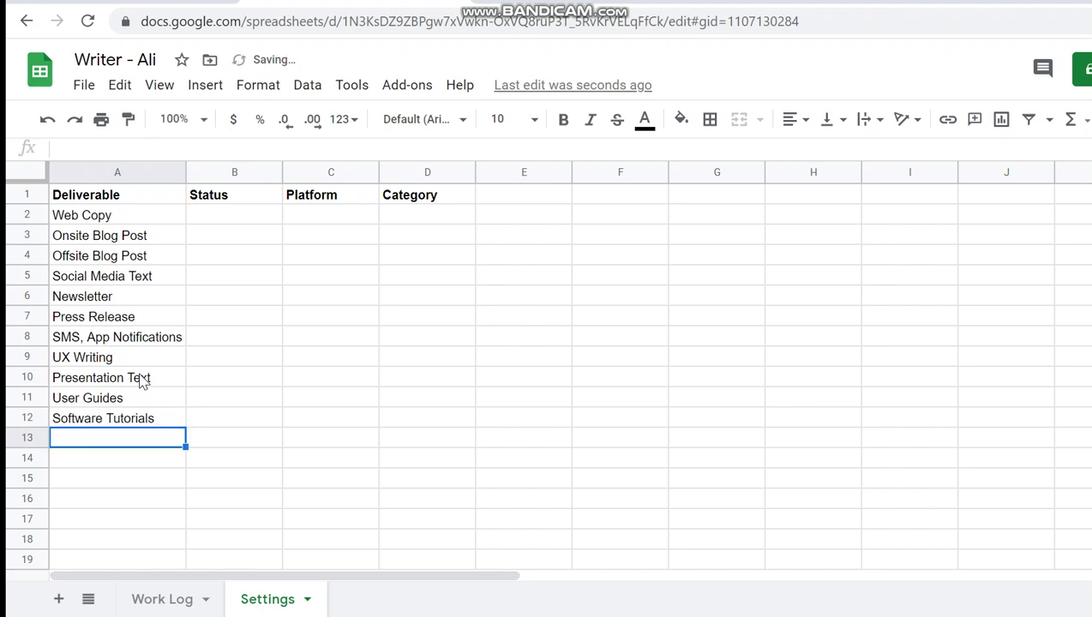
{"action": "type", "text": "Kno"}
{"action": "key", "text": "BackSpace"}
{"action": "key", "text": "BackSpace"}
{"action": "key", "text": "BackSpace"}
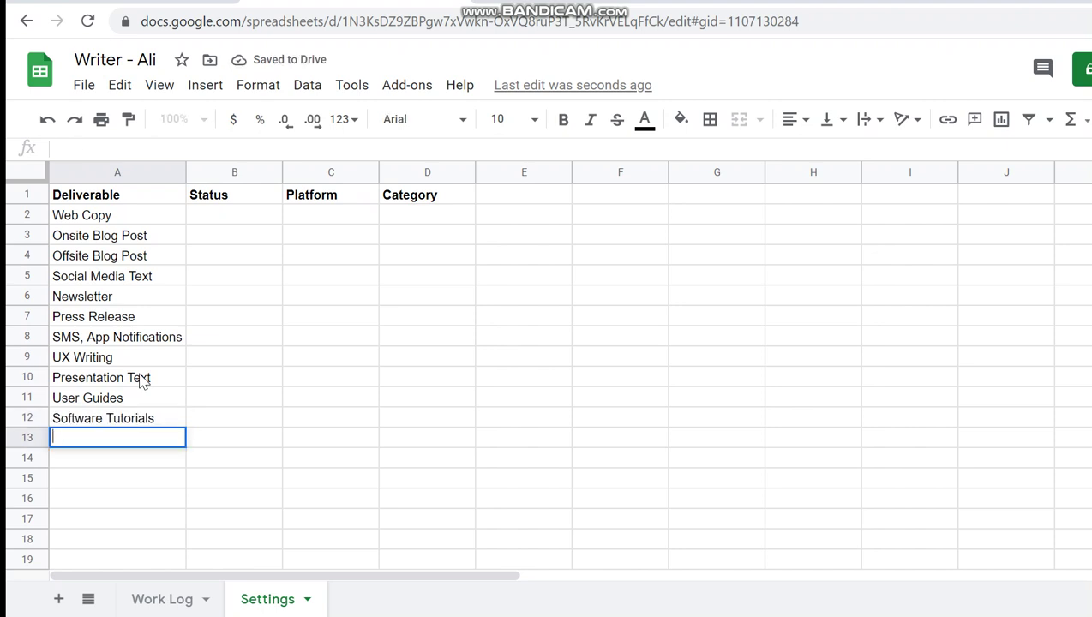
{"action": "key", "text": "Return"}
{"action": "key", "text": "Up"}
{"action": "key", "text": "Up"}
Enter In Process, Completed, Rejected and Delivered in Status cells B2:B5
{"action": "key", "text": "Up"}
{"action": "key", "text": "Right"}
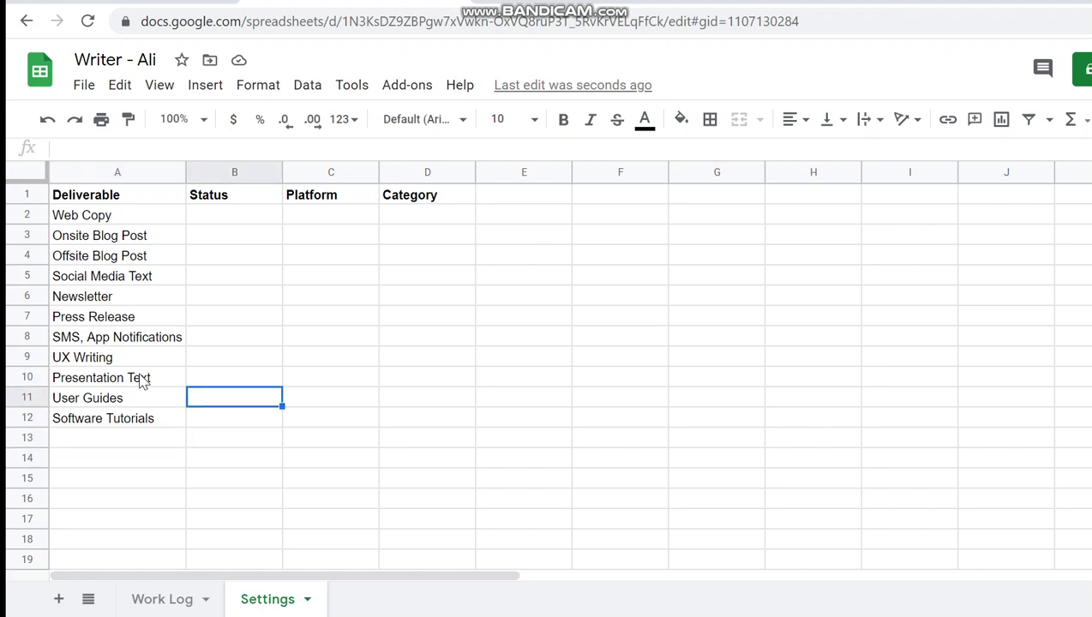
{"action": "key", "text": "Up"}
{"action": "key", "text": "Up"}
{"action": "key", "text": "Up"}
{"action": "key", "text": "Down"}
{"action": "type", "text": "I"}
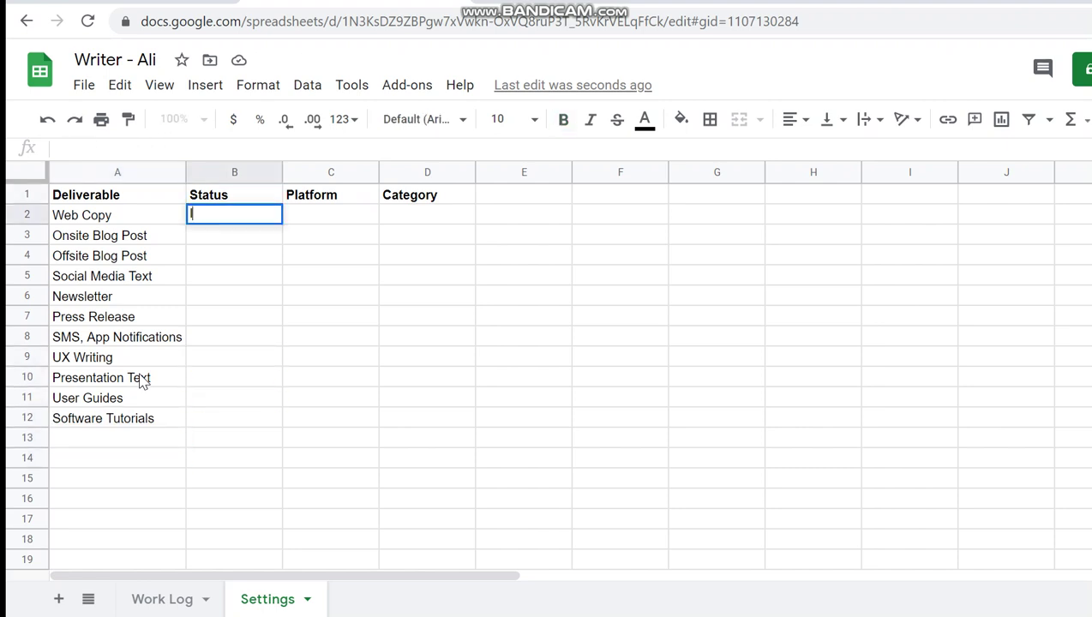
{"action": "type", "text": "n Process"}
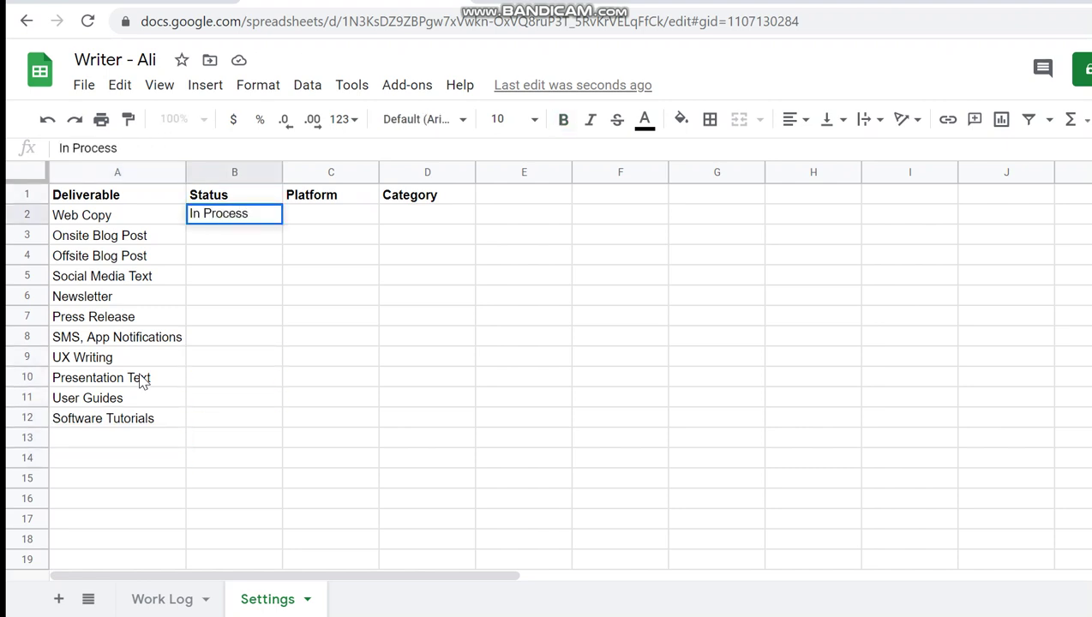
{"action": "key", "text": "Return"}
{"action": "type", "text": "Completed"}
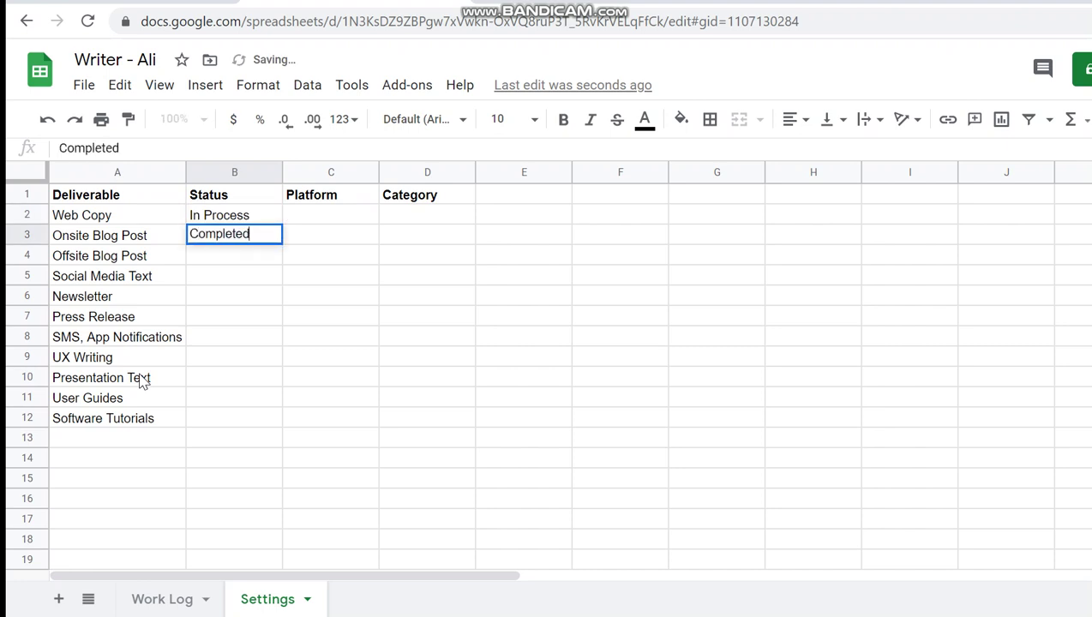
{"action": "key", "text": "Return"}
{"action": "type", "text": "Rejected"}
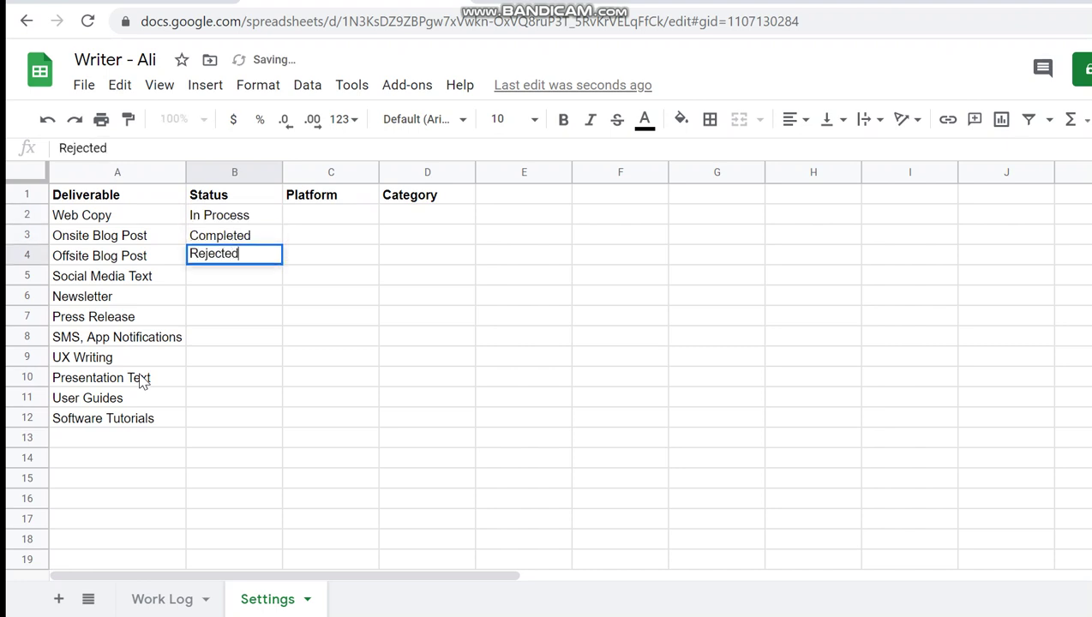
{"action": "key", "text": "Return"}
{"action": "type", "text": "Dei"}
{"action": "key", "text": "Escape"}
{"action": "key", "text": "Up"}
{"action": "key", "text": "Up"}
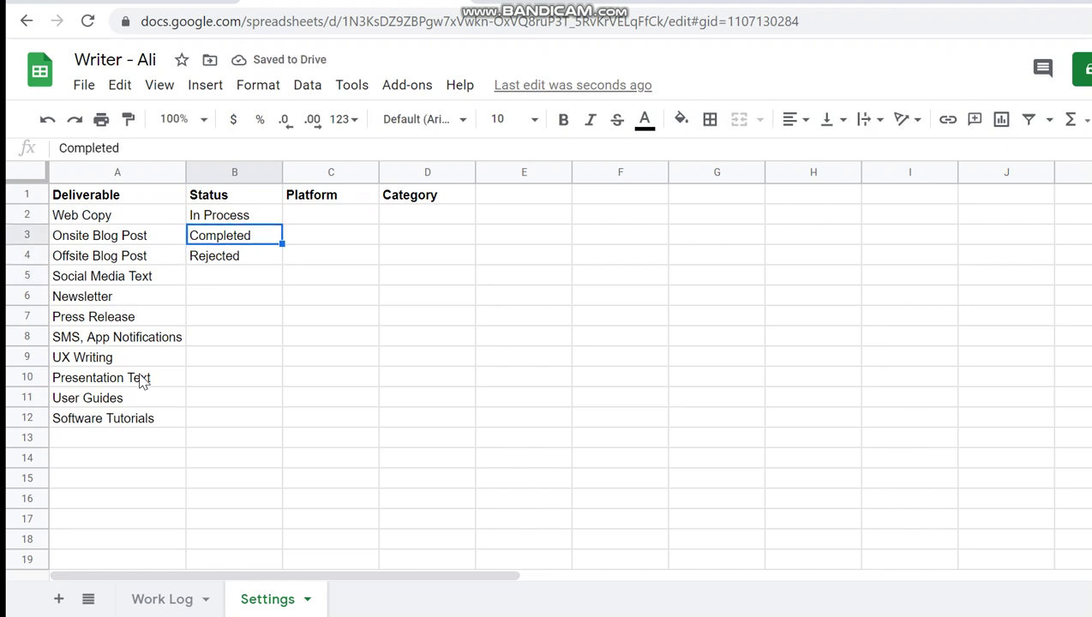
{"action": "key", "text": "Down"}
{"action": "key", "text": "Down"}
{"action": "type", "text": "Delivvere"}
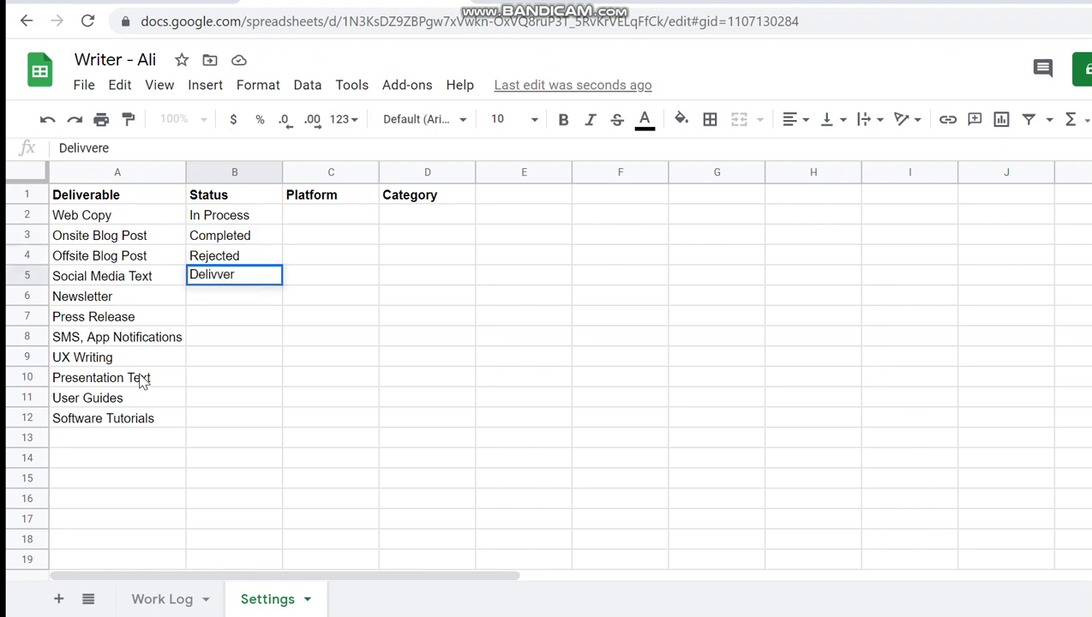
{"action": "key", "text": "BackSpace"}
{"action": "key", "text": "BackSpace"}
{"action": "key", "text": "BackSpace"}
{"action": "type", "text": "ered"}
{"action": "key", "text": "ctrl+Return"}
Replace Completed in B3 with Delivered, copied from B5
{"action": "key", "text": "ctrl+shift+Up"}
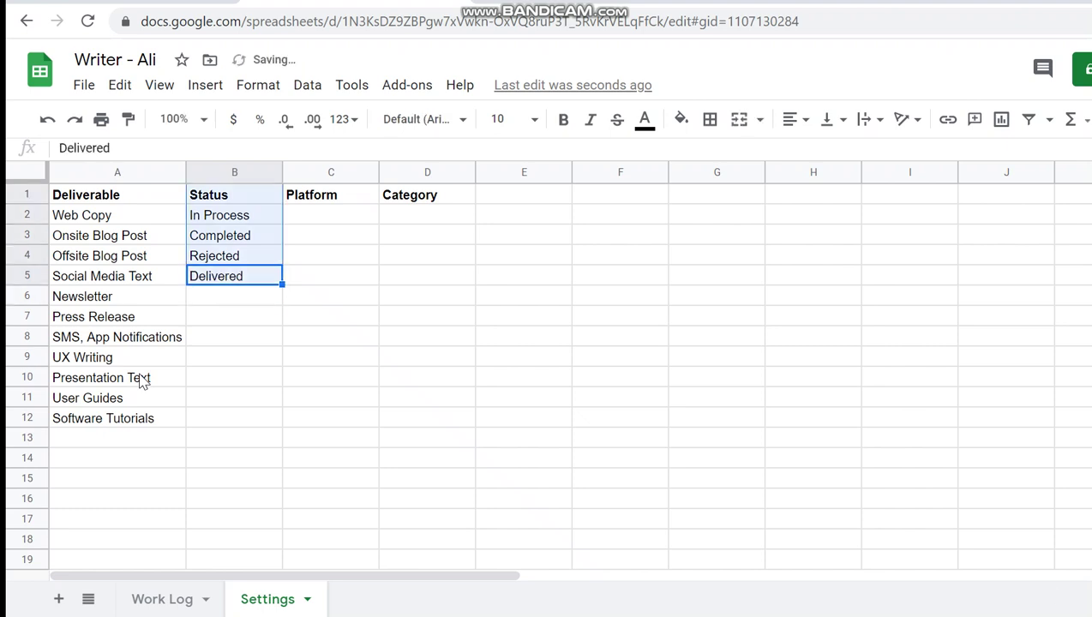
{"action": "key", "text": "Down"}
{"action": "key", "text": "Up"}
{"action": "key", "text": "Up"}
{"action": "key", "text": "Down"}
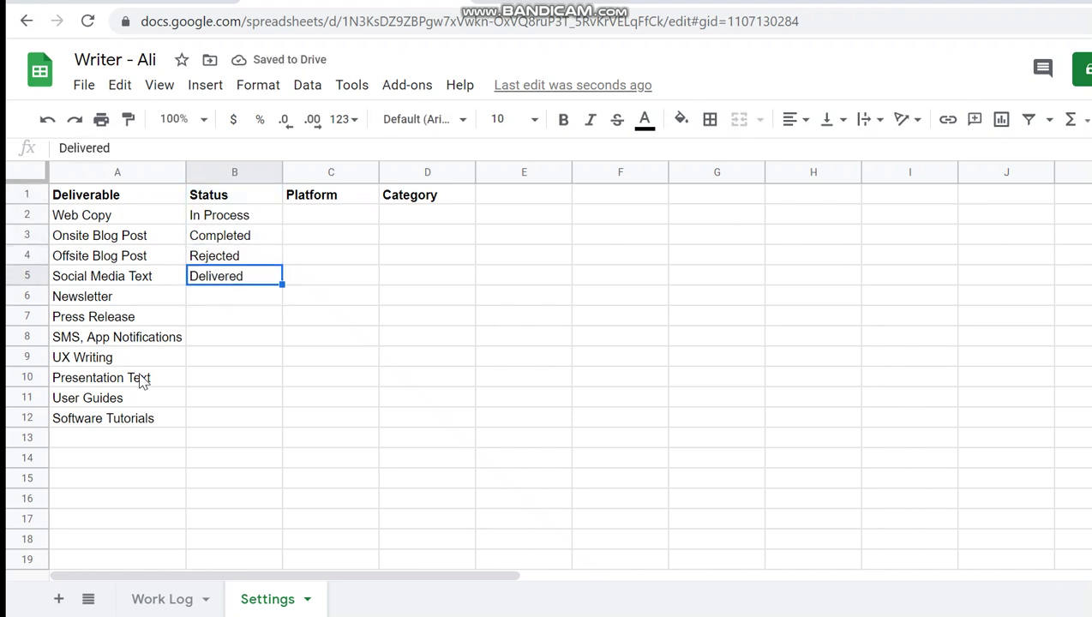
{"action": "key", "text": "ctrl+x"}
{"action": "key", "text": "Up"}
{"action": "key", "text": "ctrl+v"}
{"action": "key", "text": "ctrl+z"}
{"action": "key", "text": "Down"}
{"action": "key", "text": "ctrl+c"}
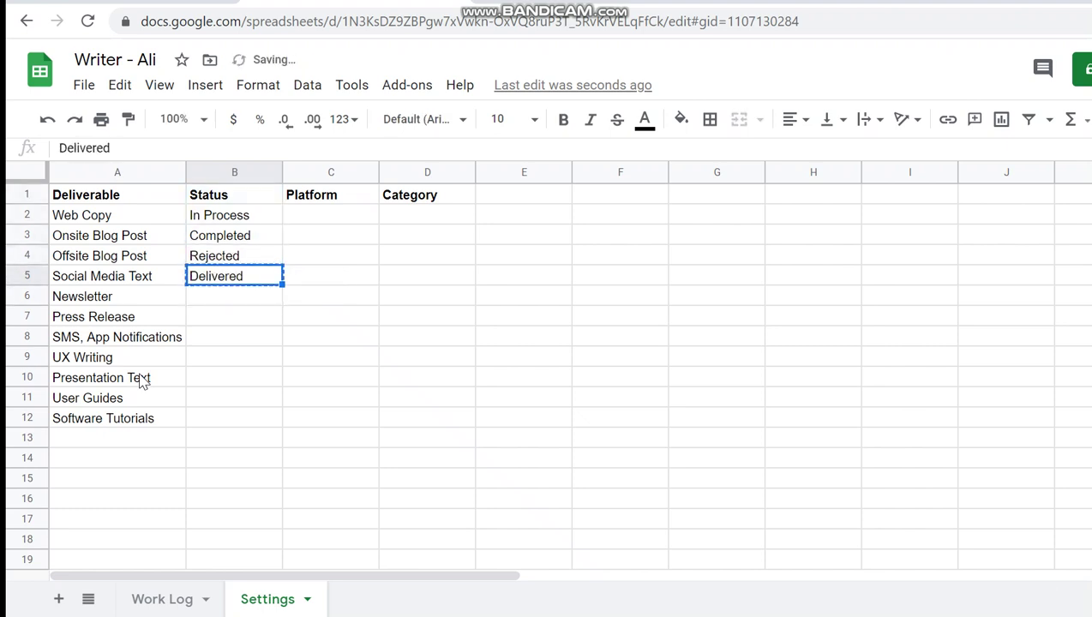
{"action": "key", "text": "Up"}
{"action": "key", "text": "Up"}
{"action": "key", "text": "ctrl+v"}
{"action": "key", "text": "Down"}
{"action": "key", "text": "Up"}
{"action": "key", "text": "Right"}
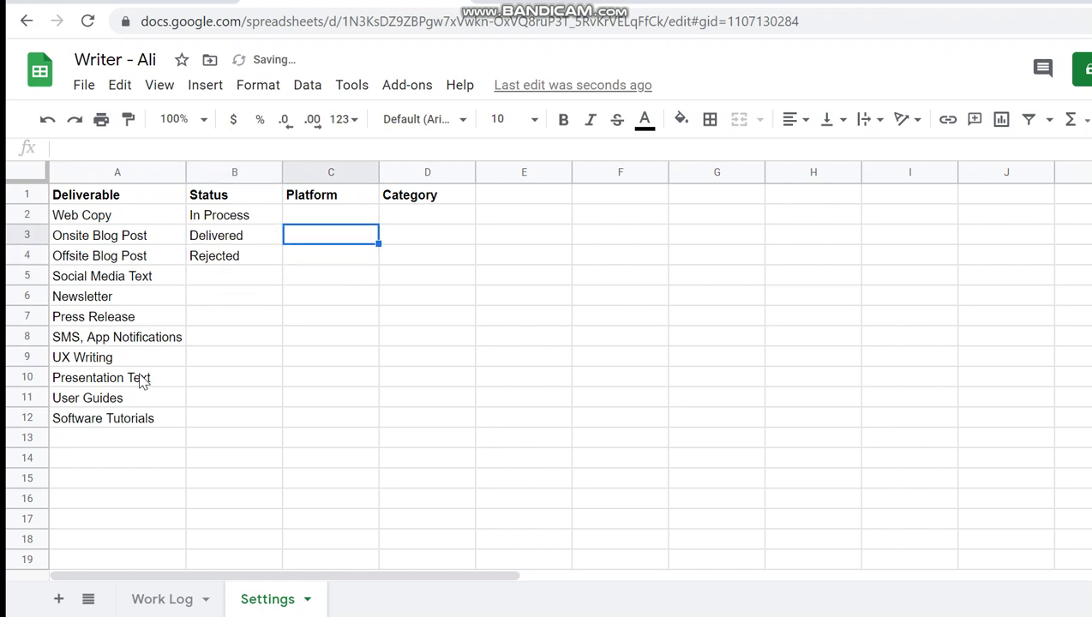
{"action": "key", "text": "Down"}
{"action": "key", "text": "Left"}
{"action": "key", "text": "Down"}
{"action": "key", "text": "Right"}
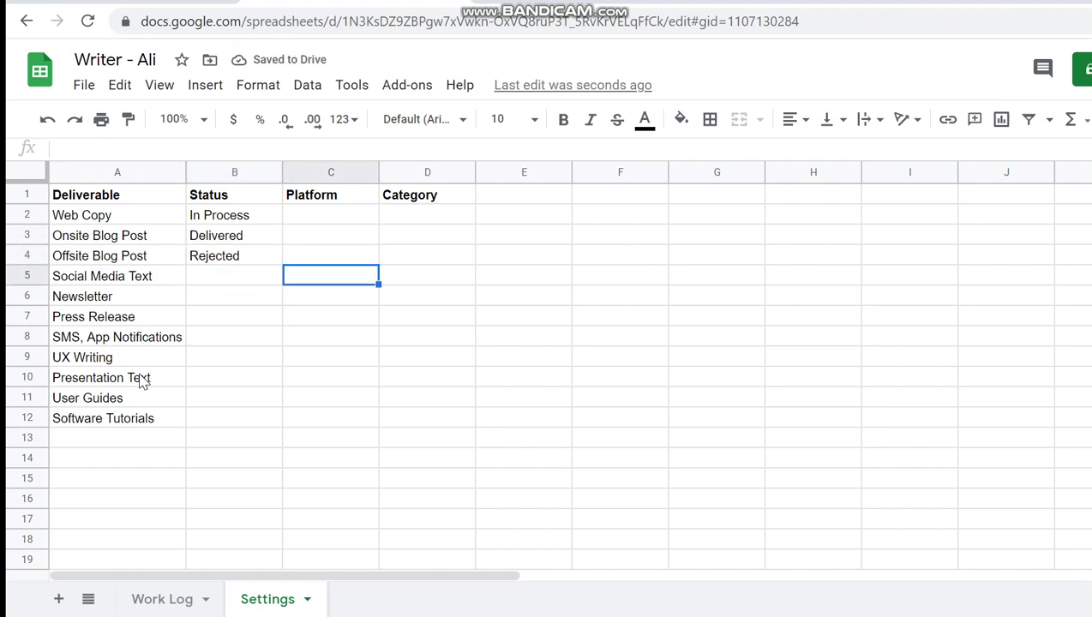
{"action": "key", "text": "Up"}
{"action": "key", "text": "Up"}
{"action": "key", "text": "Up"}
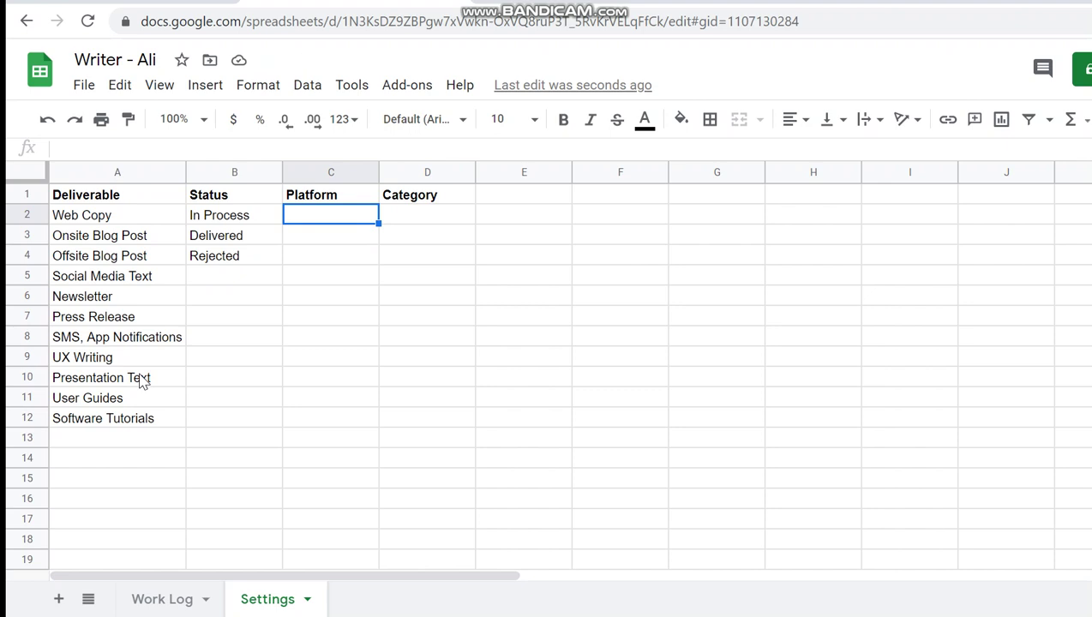
Enter Website and Guest Blog as the first two Platform entries on Settings
{"action": "type", "text": "Website"}
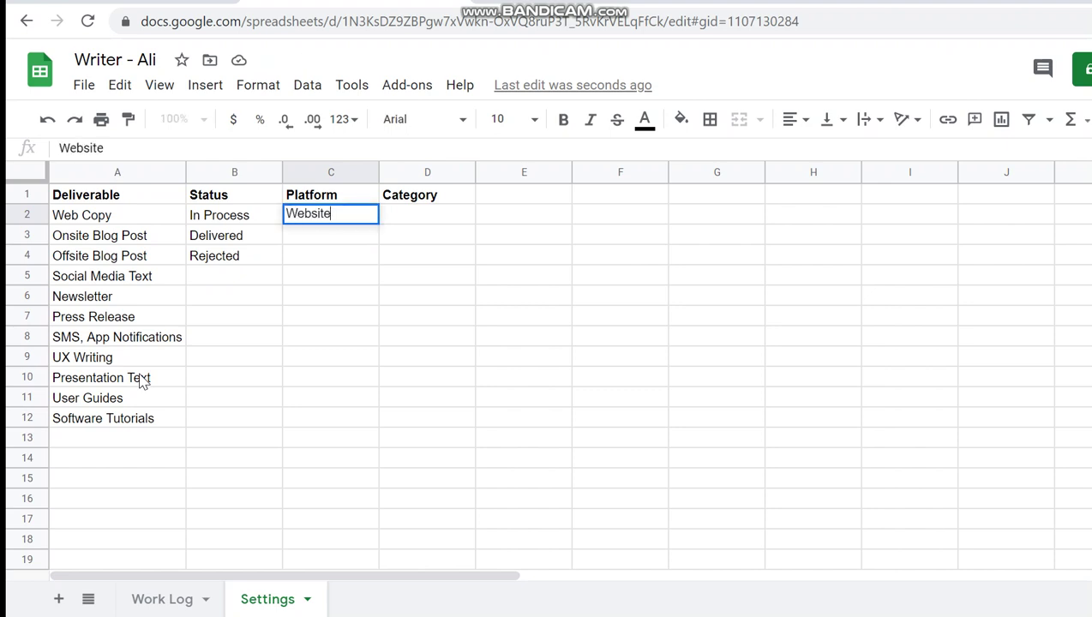
{"action": "key", "text": "Return"}
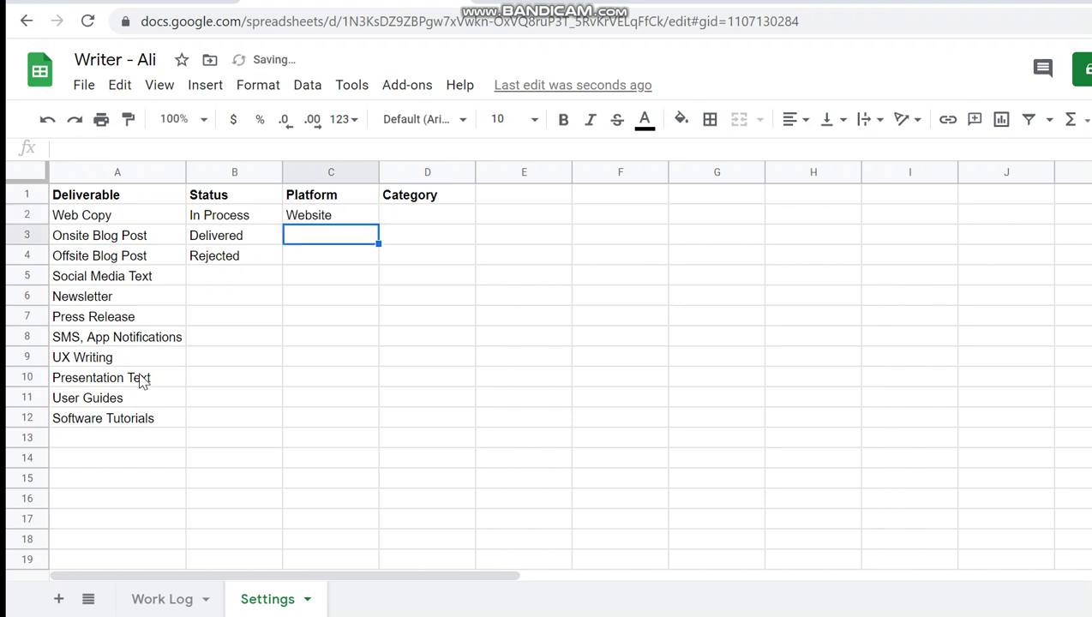
{"action": "type", "text": "G"}
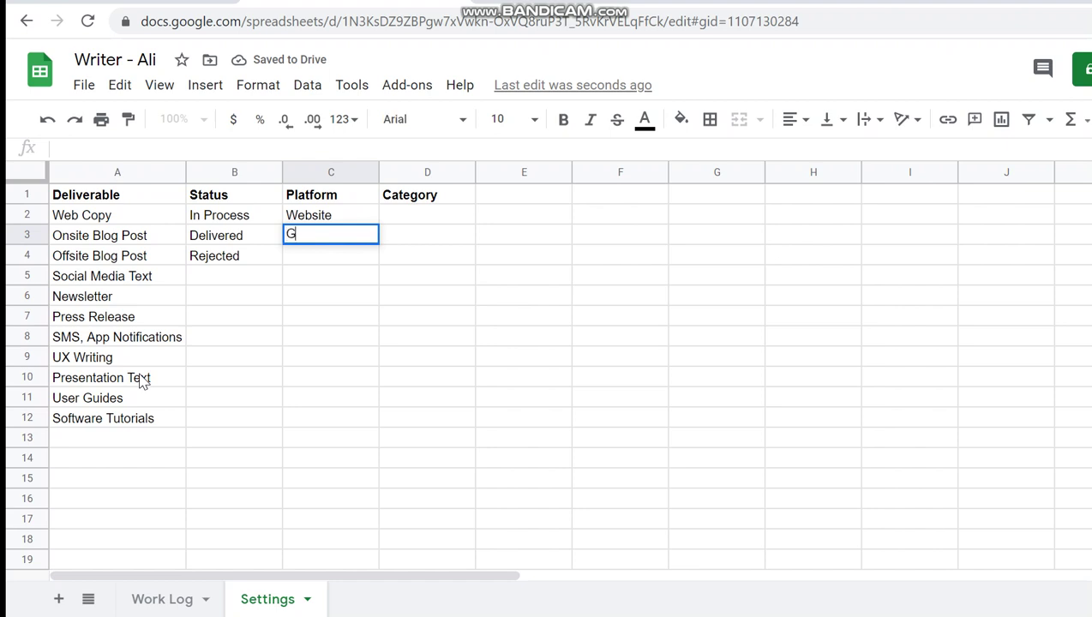
{"action": "type", "text": "uest"}
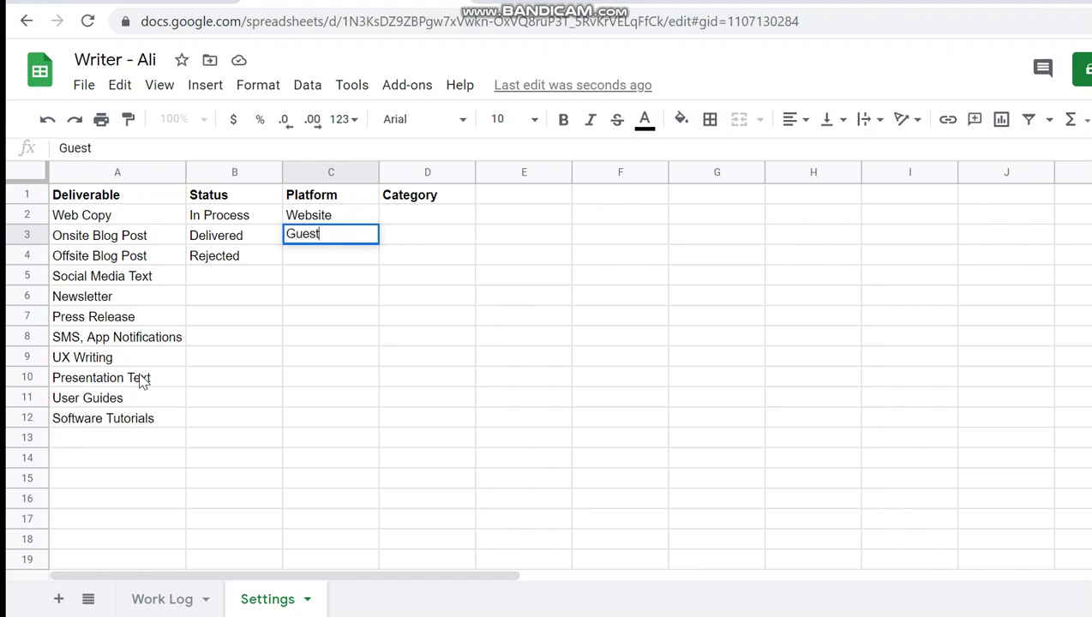
{"action": "type", "text": " Sites"}
{"action": "key", "text": "Return"}
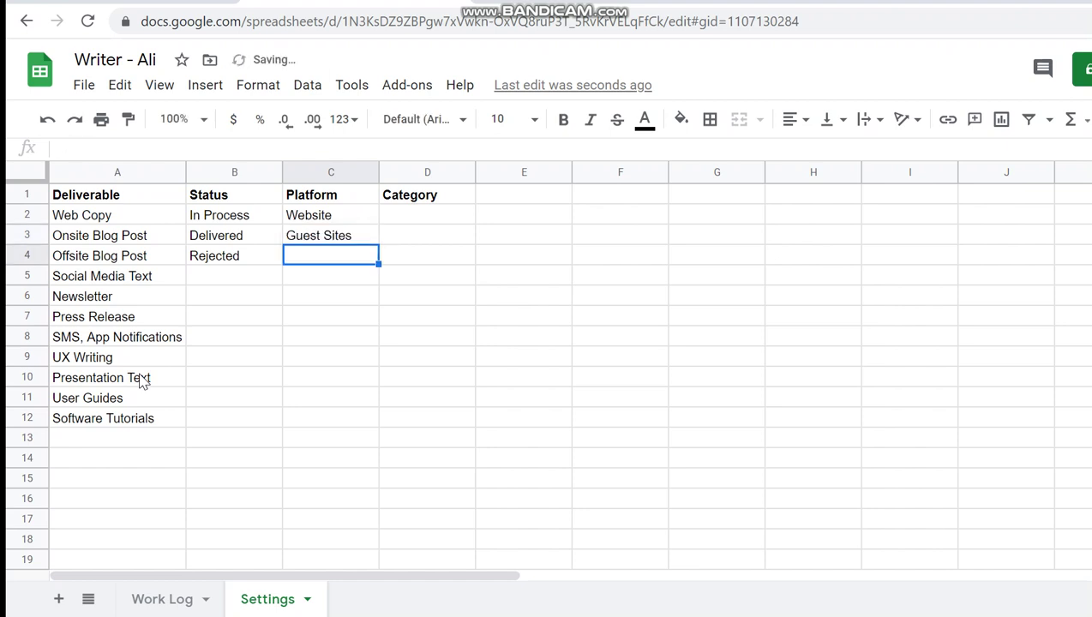
{"action": "key", "text": "Up"}
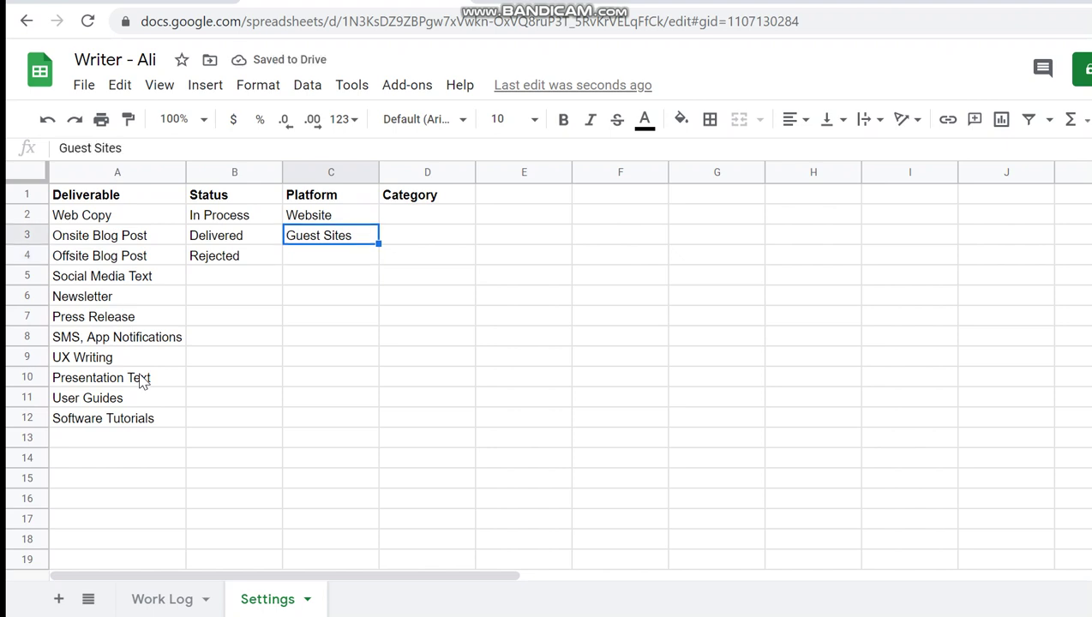
{"action": "key", "text": "Return"}
{"action": "key", "text": "BackSpace"}
{"action": "key", "text": "BackSpace"}
{"action": "key", "text": "BackSpace"}
{"action": "key", "text": "BackSpace"}
{"action": "key", "text": "BackSpace"}
{"action": "type", "text": "Blog"}
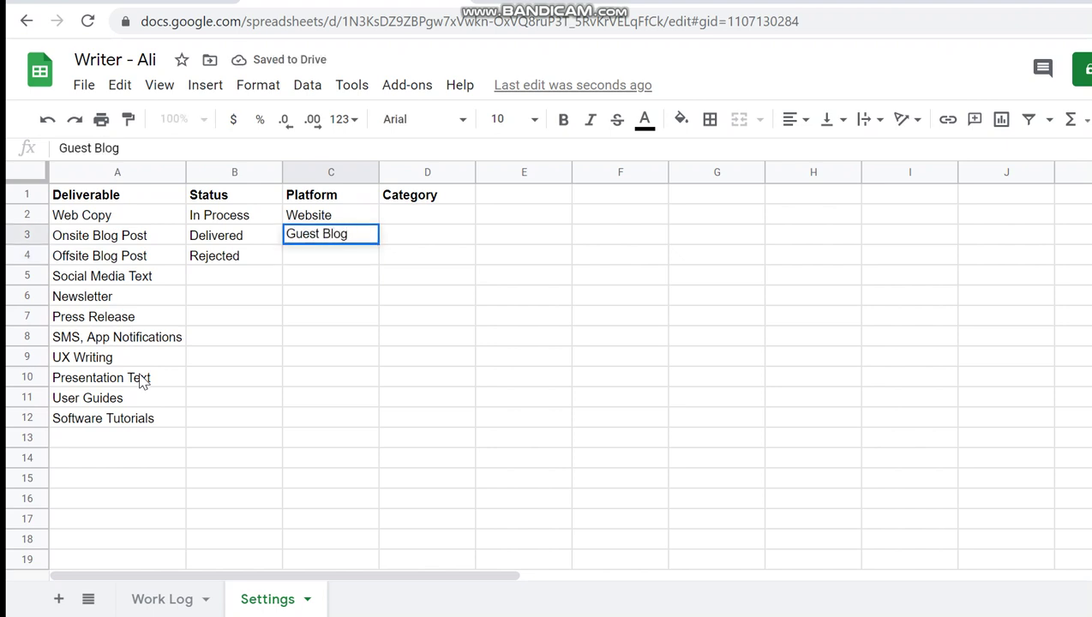
{"action": "key", "text": "Return"}
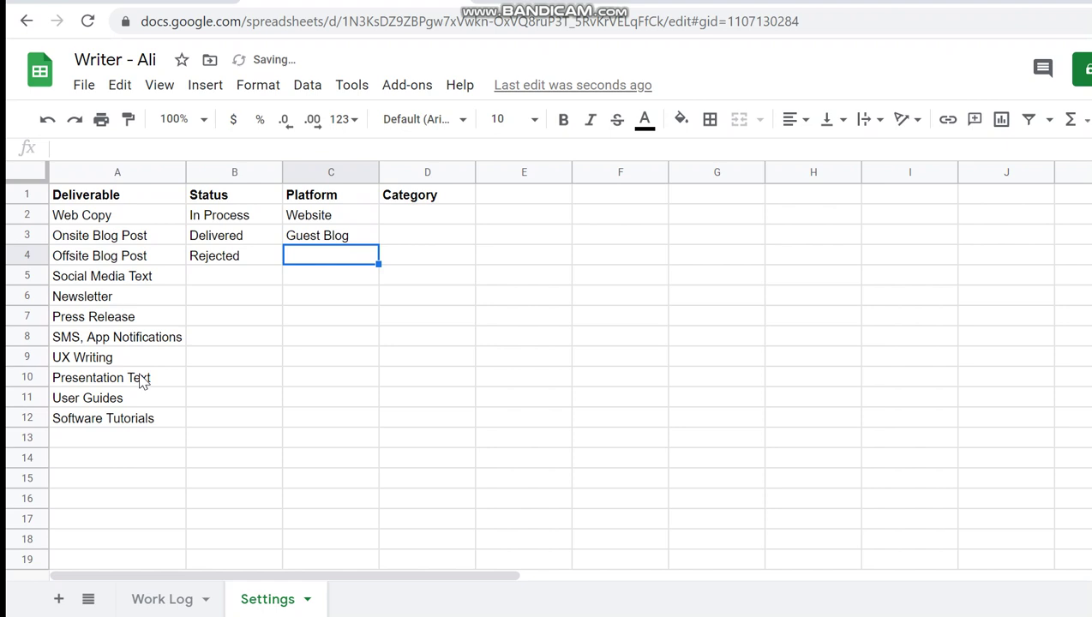
Add Facebook, LinkedIn, Instagram and PowerPoint below Guest Blog in the Platform column
{"action": "type", "text": "Facebook"}
{"action": "key", "text": "Return"}
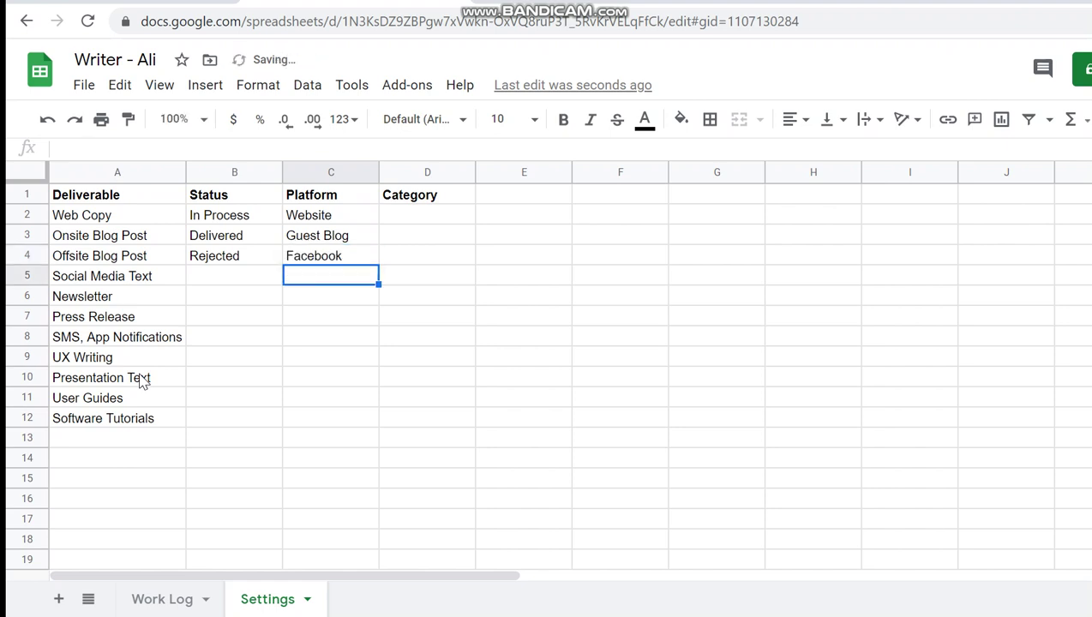
{"action": "type", "text": "LinkedIn"}
{"action": "key", "text": "Return"}
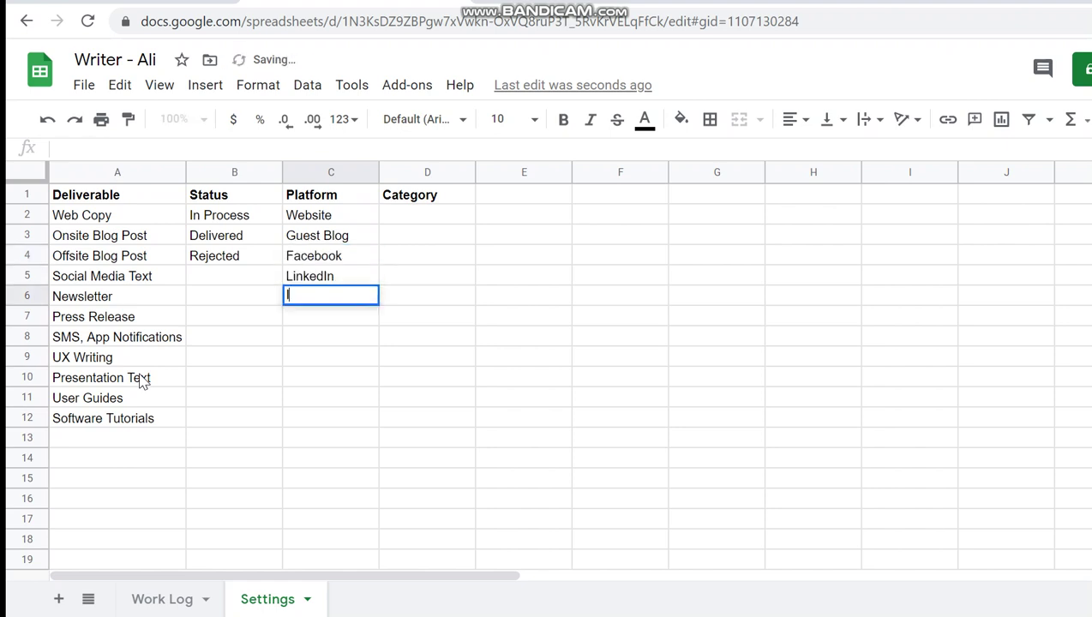
{"action": "type", "text": "Nsta"}
{"action": "key", "text": "BackSpace"}
{"action": "key", "text": "BackSpace"}
{"action": "key", "text": "BackSpace"}
{"action": "key", "text": "BackSpace"}
{"action": "type", "text": "nsta"}
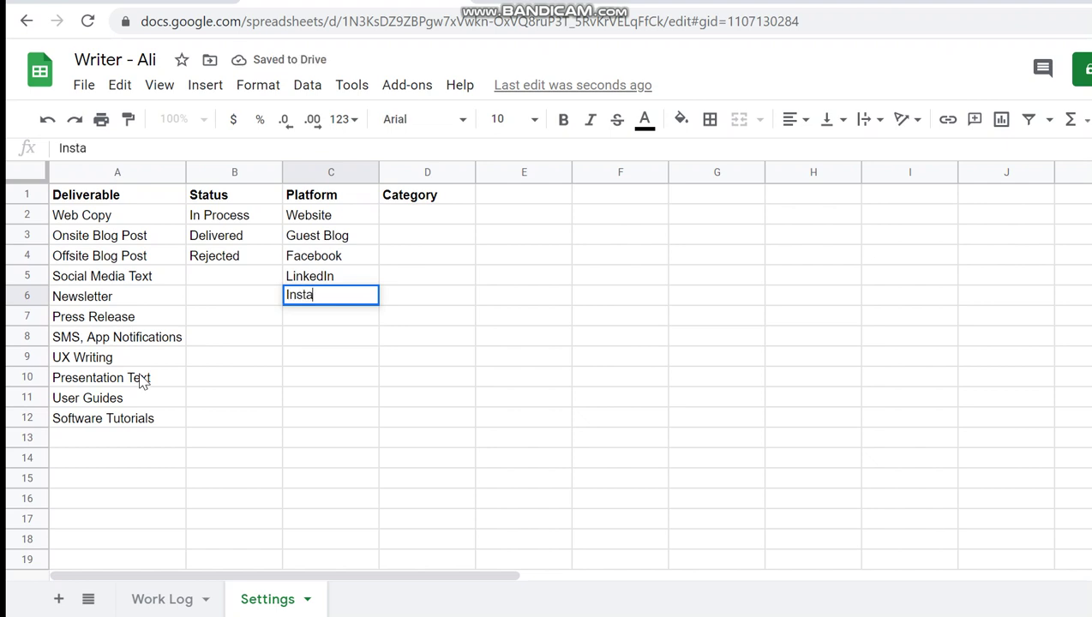
{"action": "type", "text": "gram"}
{"action": "key", "text": "Return"}
{"action": "type", "text": "Power"}
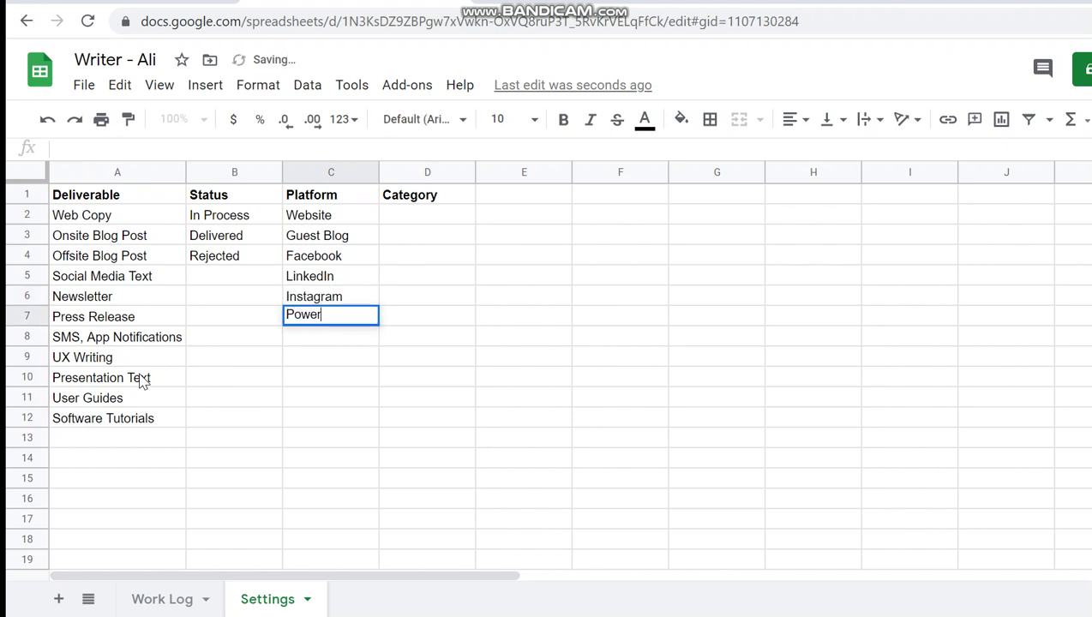
{"action": "type", "text": "Point"}
{"action": "key", "text": "Return"}
Finish the Platform list with Google Docs, Google Sheets and Twitter
{"action": "type", "text": "Google Do"}
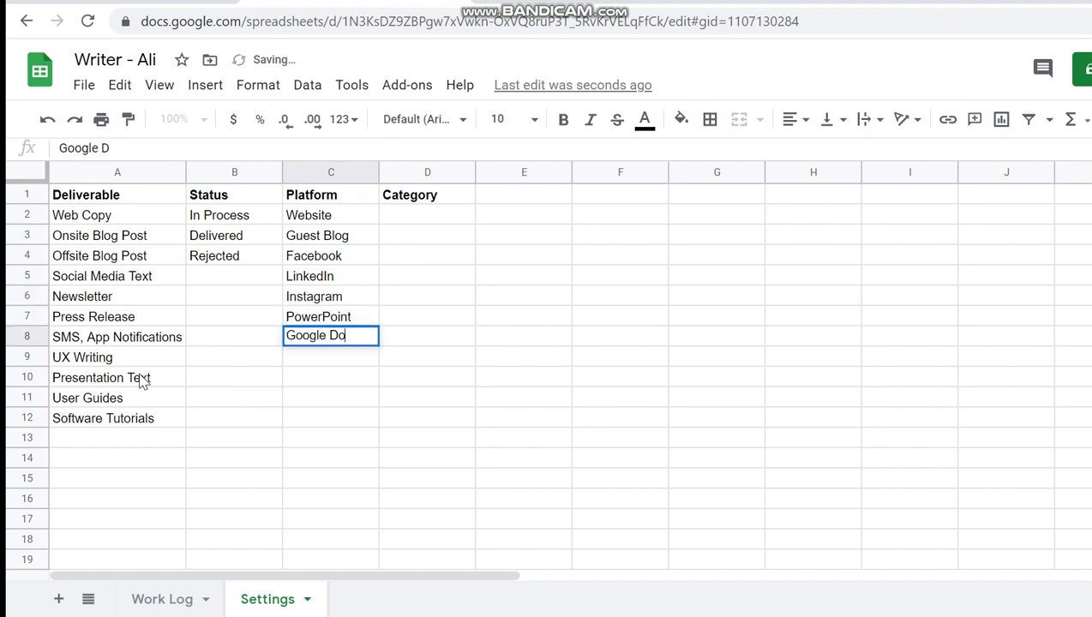
{"action": "type", "text": "cs"}
{"action": "key", "text": "Return"}
{"action": "type", "text": "Google Sheets"}
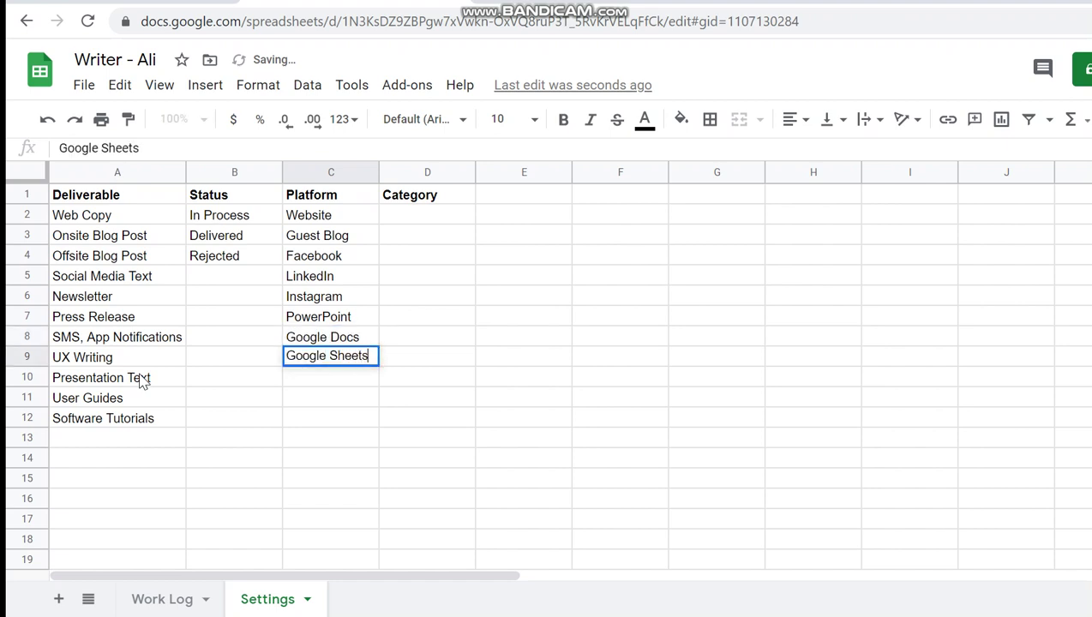
{"action": "key", "text": "Return"}
{"action": "key", "text": "Up"}
{"action": "key", "text": "Up"}
{"action": "key", "text": "Up"}
{"action": "key", "text": "Up"}
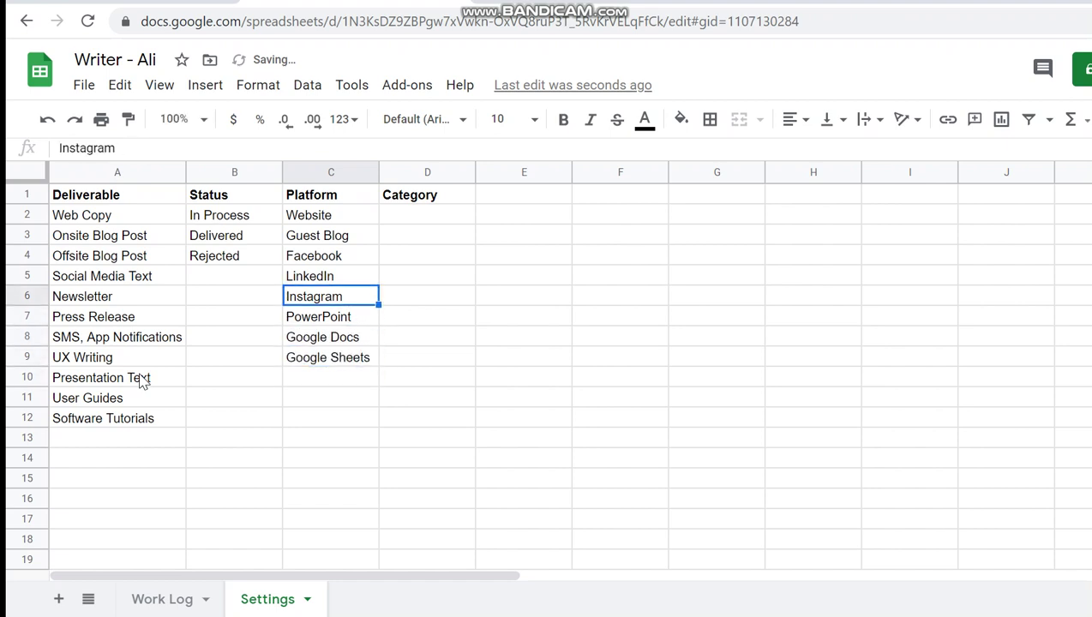
{"action": "key", "text": "Down"}
{"action": "key", "text": "Down"}
{"action": "key", "text": "Down"}
{"action": "key", "text": "Down"}
{"action": "type", "text": "Twitter"}
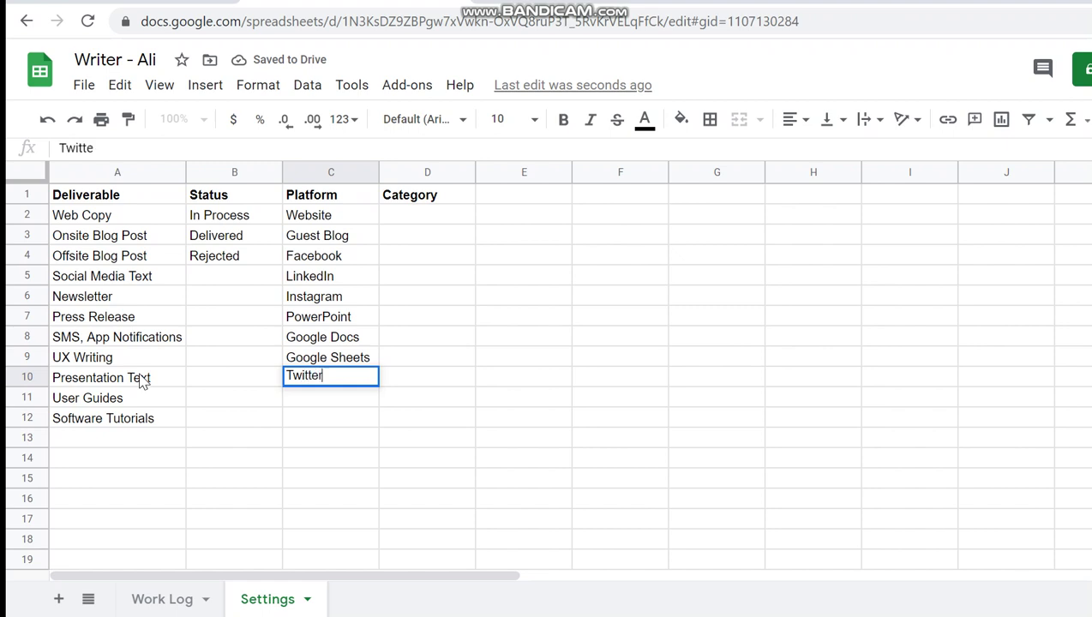
{"action": "key", "text": "Return"}
{"action": "key", "text": "Right"}
{"action": "key", "text": "Up"}
{"action": "key", "text": "Up"}
{"action": "key", "text": "Up"}
{"action": "key", "text": "Up"}
{"action": "key", "text": "Right"}
{"action": "key", "text": "Left"}
{"action": "key", "text": "Left"}
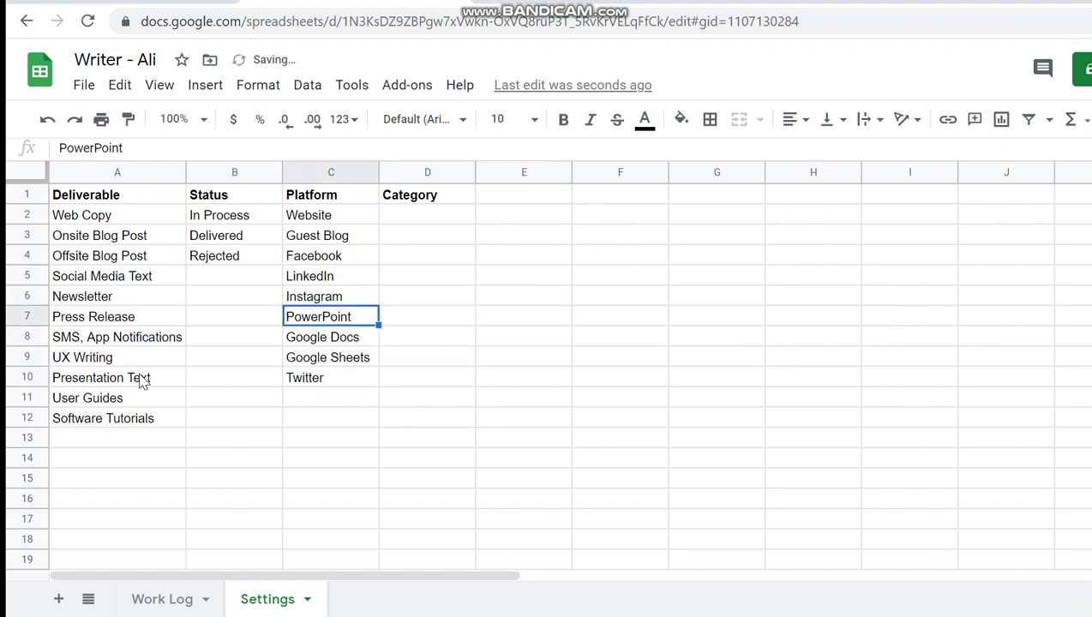
{"action": "key", "text": "Down"}
{"action": "key", "text": "Right"}
Type Tips and Tricks, Listicles and Home and Decor down Settings column D from D2
{"action": "key", "text": "ctrl+Up"}
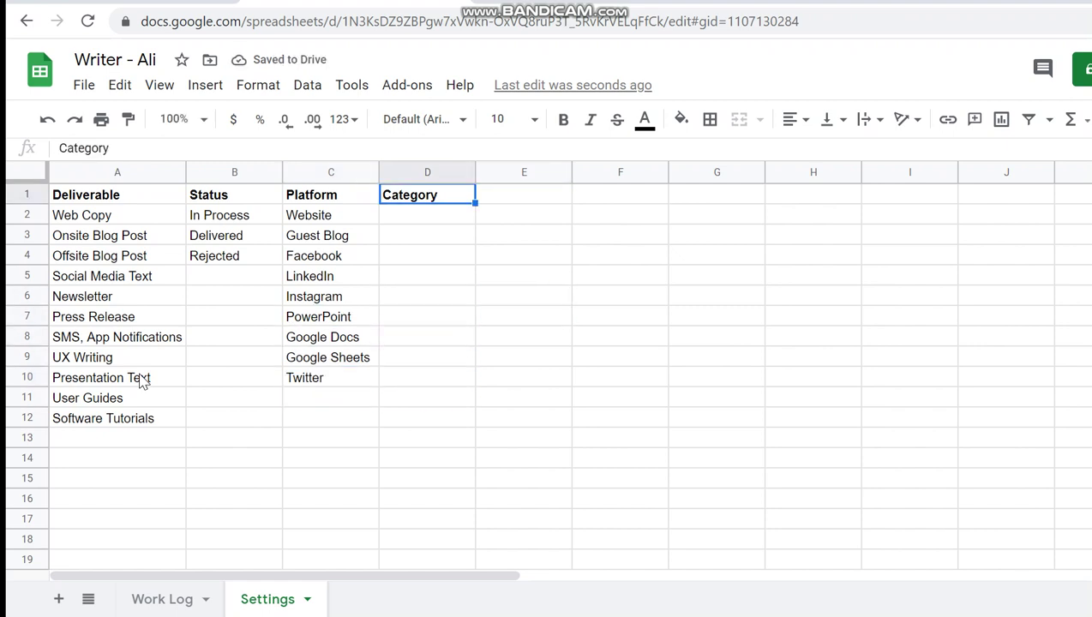
{"action": "key", "text": "Down"}
{"action": "type", "text": "Tips"}
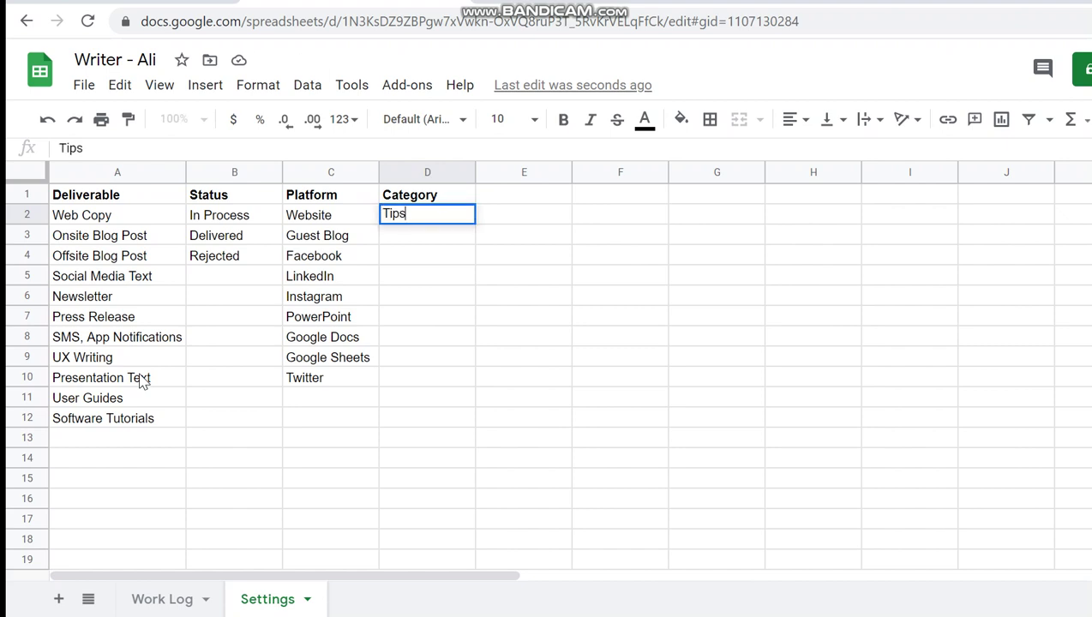
{"action": "type", "text": " and"}
{"action": "key", "text": "BackSpace"}
{"action": "type", "text": "Tricks"}
{"action": "key", "text": "Return"}
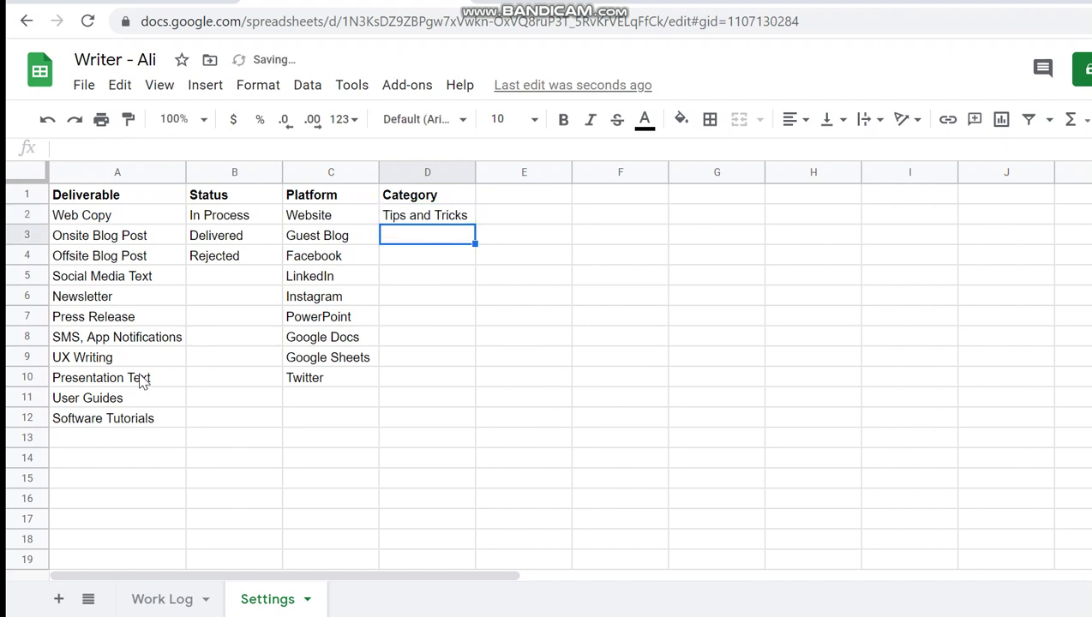
{"action": "type", "text": "Listicles"}
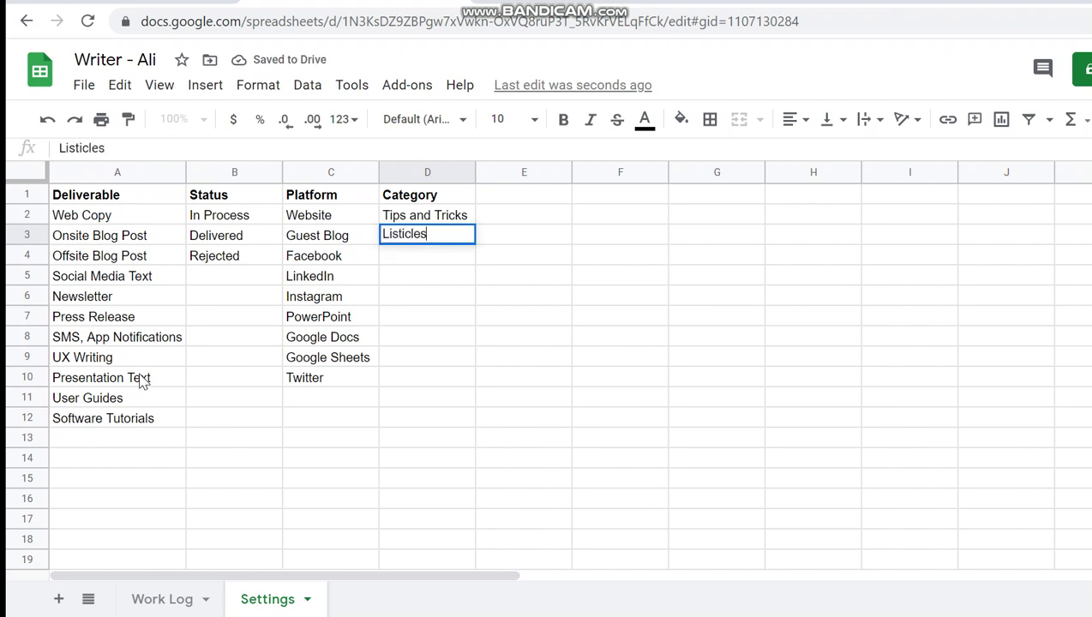
{"action": "key", "text": "Return"}
{"action": "key", "text": "Up"}
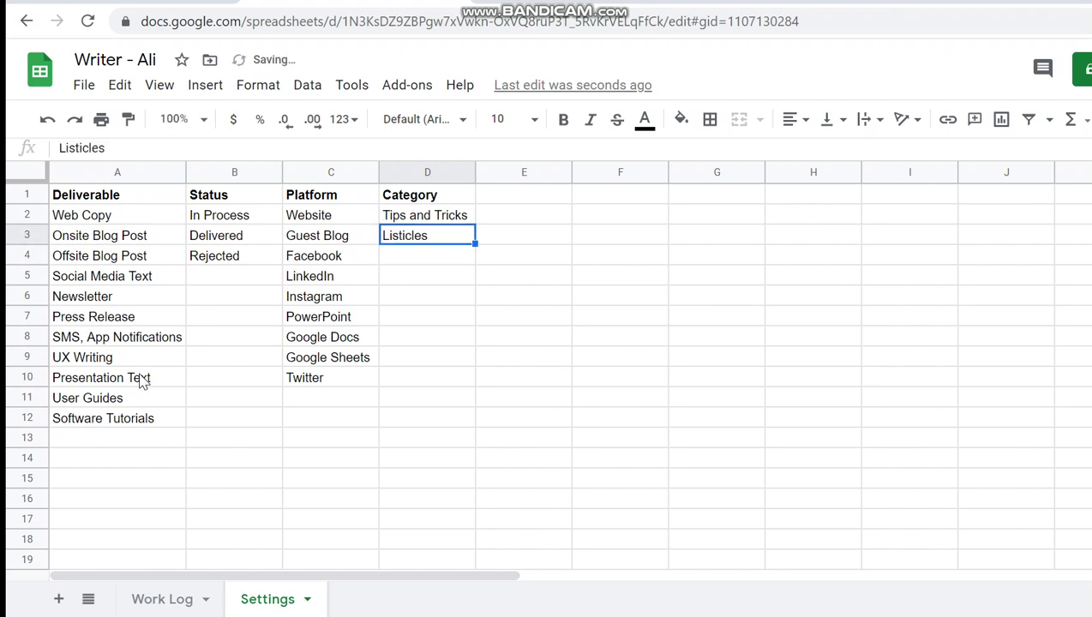
{"action": "key", "text": "Down"}
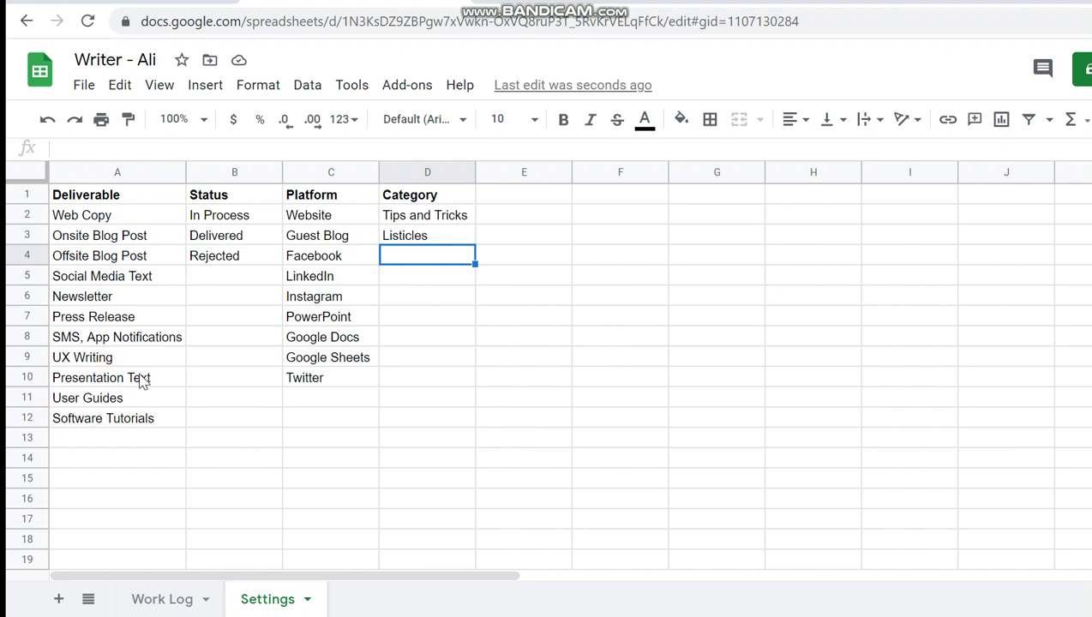
{"action": "type", "text": "Home and Decor"}
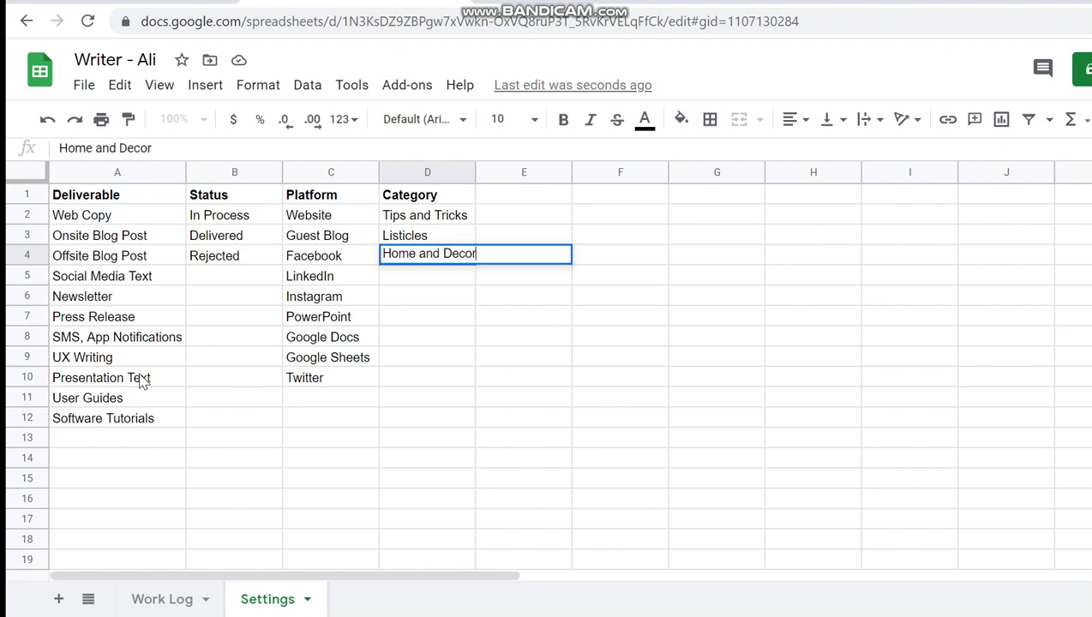
{"action": "key", "text": "Return"}
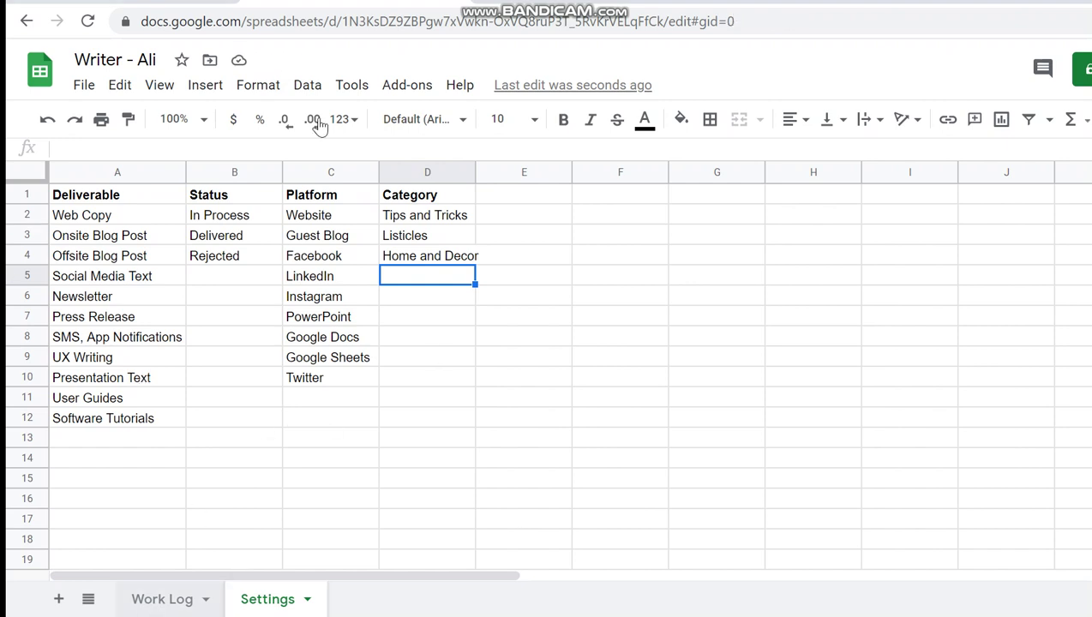
Add a data validation dropdown to Work Log column B sourced from Settings!A2:A
{"action": "left_click", "coordinate": [162, 599]}
{"action": "left_click", "coordinate": [201, 216]}
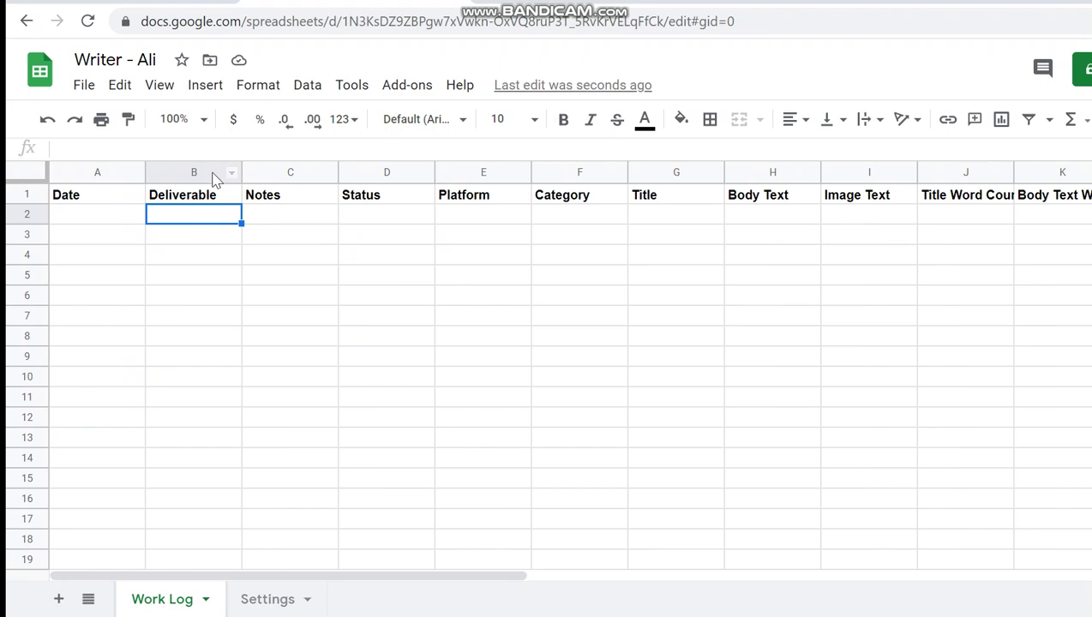
{"action": "left_click", "coordinate": [213, 174]}
{"action": "left_click", "coordinate": [302, 88]}
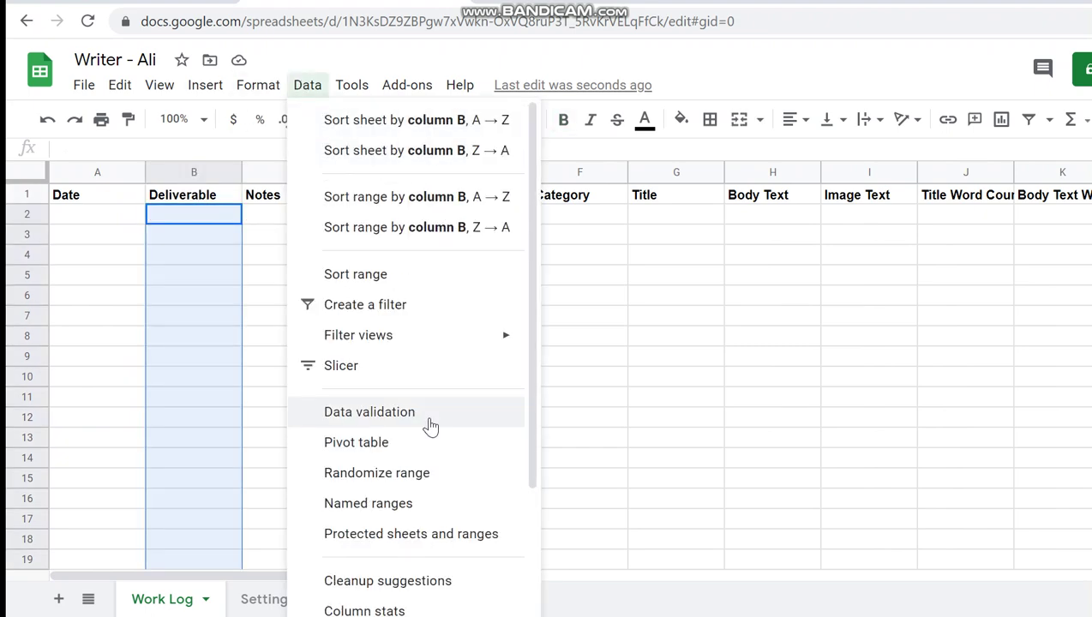
{"action": "left_click", "coordinate": [426, 424]}
{"action": "left_click", "coordinate": [727, 288]}
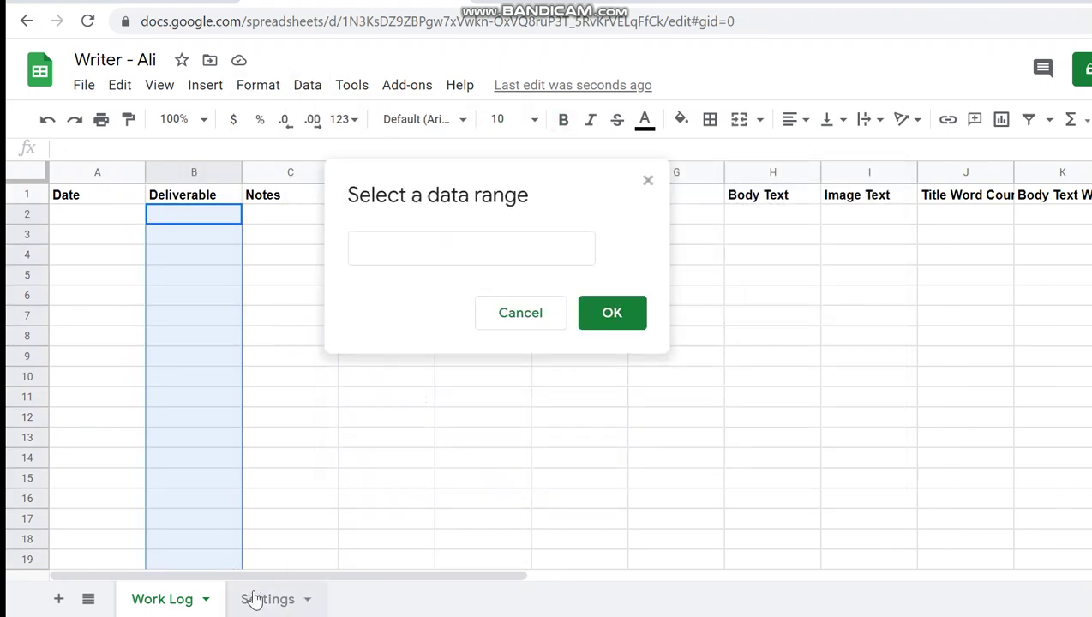
{"action": "left_click", "coordinate": [255, 599]}
{"action": "left_click", "coordinate": [114, 176]}
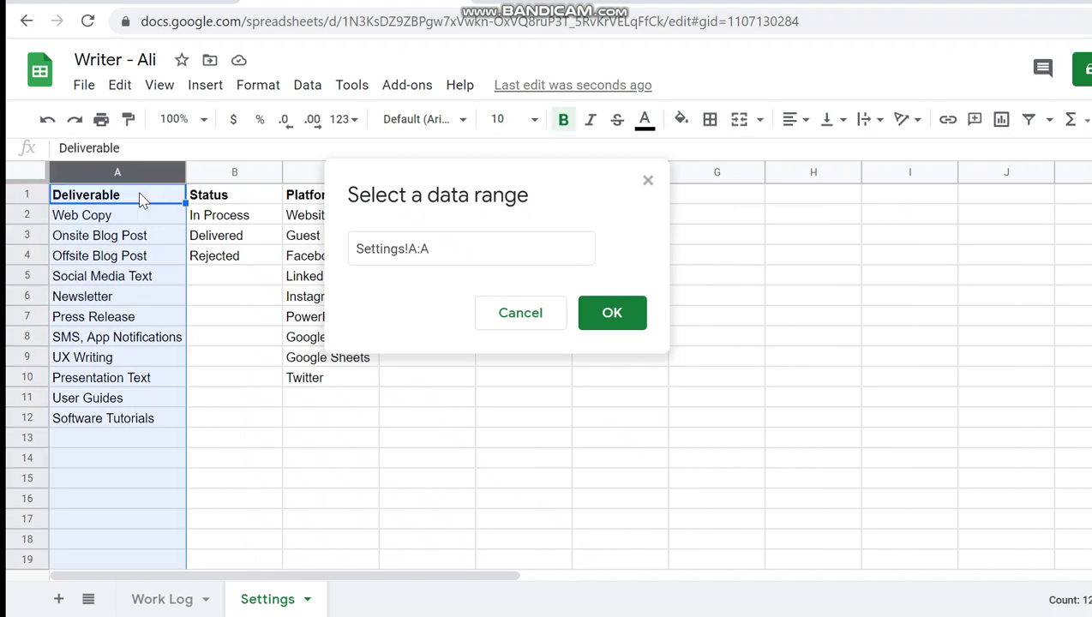
{"action": "left_click", "coordinate": [417, 248]}
{"action": "type", "text": "2"}
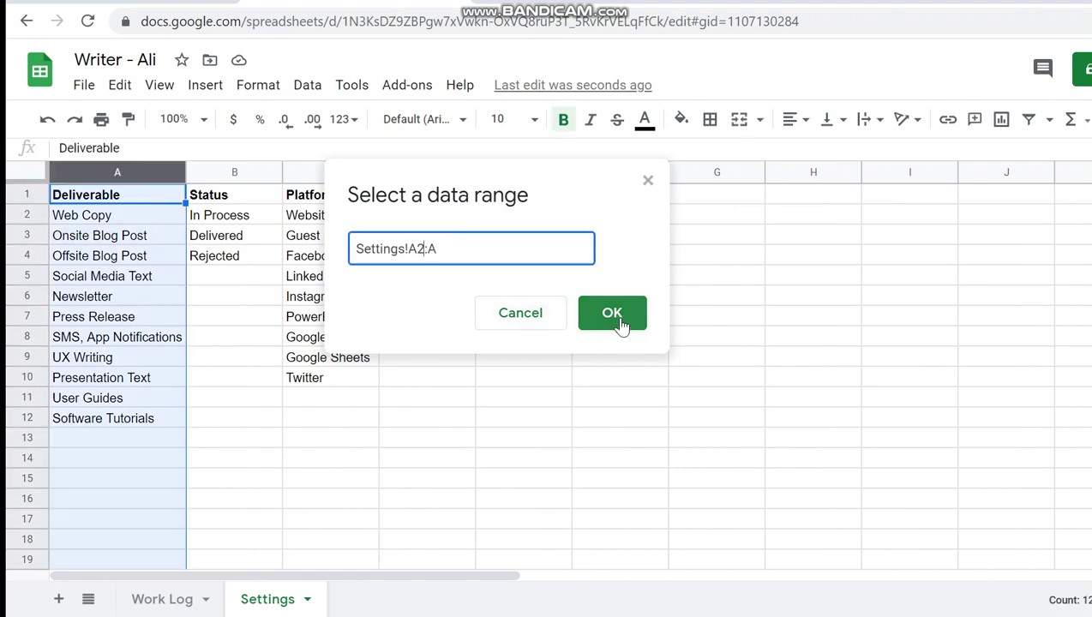
{"action": "left_click", "coordinate": [619, 317]}
{"action": "left_click", "coordinate": [857, 462]}
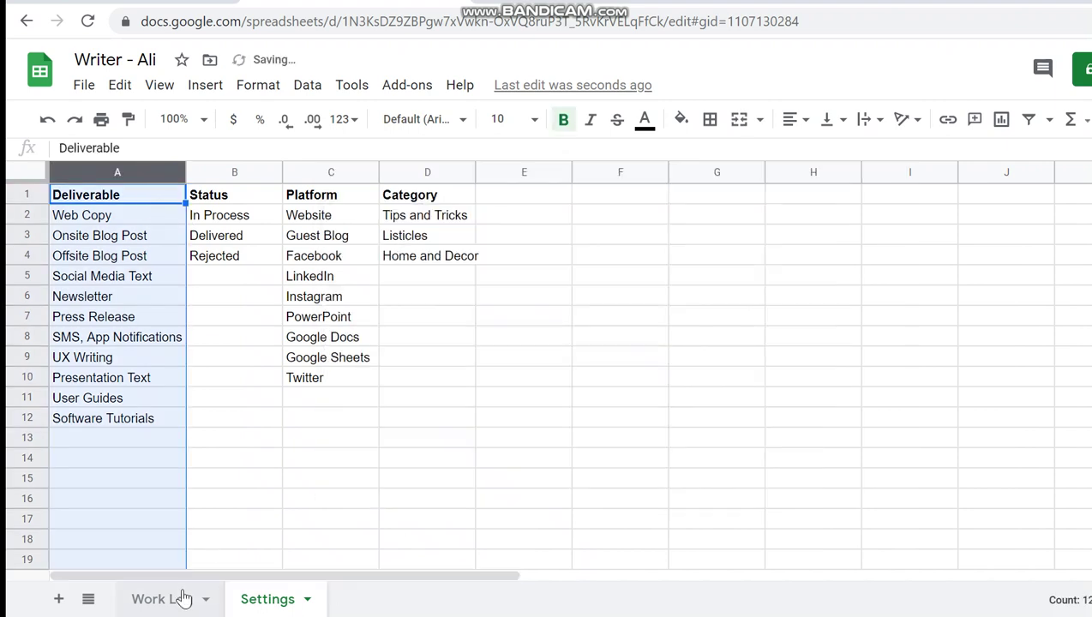
Back on Work Log, open B2's dropdown to verify the deliverable choices
{"action": "left_click", "coordinate": [178, 599]}
{"action": "left_click", "coordinate": [228, 216]}
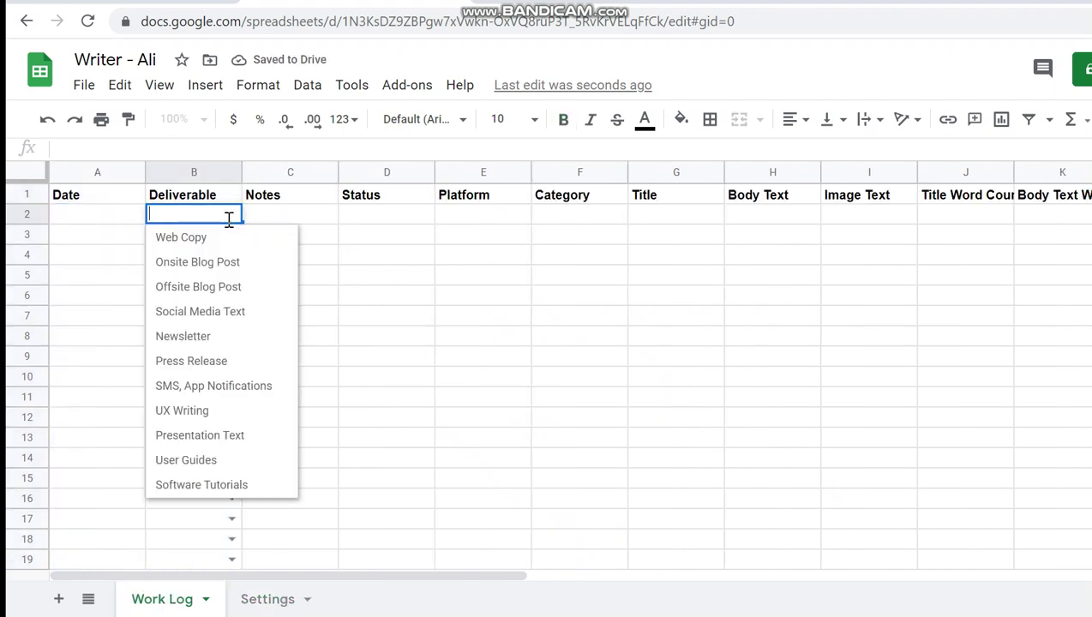
{"action": "left_click", "coordinate": [362, 219]}
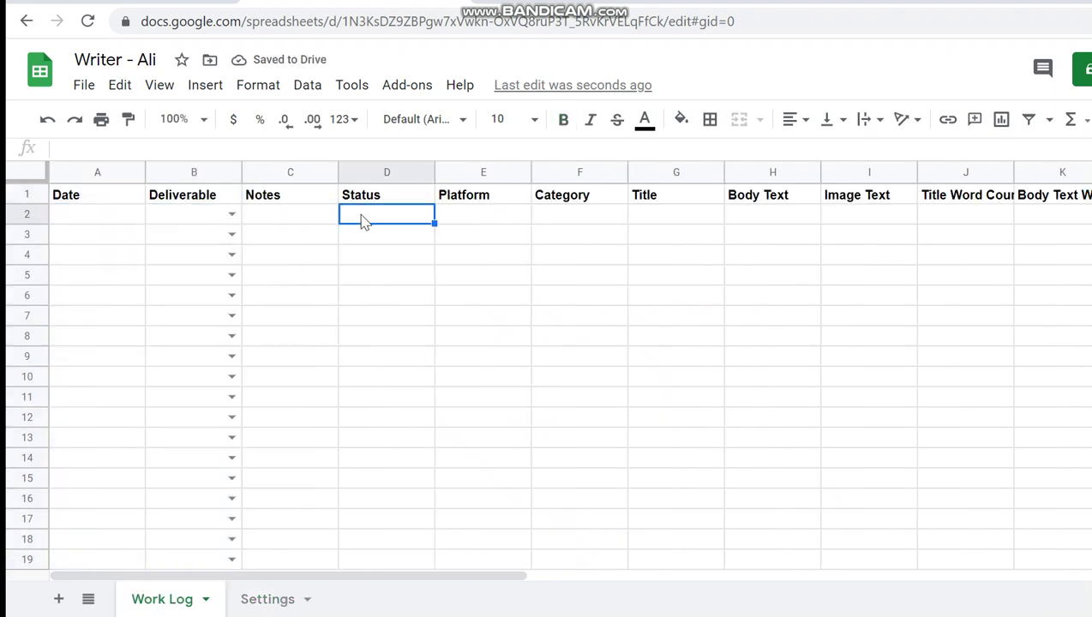
Add a data validation dropdown to Work Log column D using Settings!B2:B1000 as its list
{"action": "left_click", "coordinate": [390, 172]}
{"action": "left_click", "coordinate": [314, 92]}
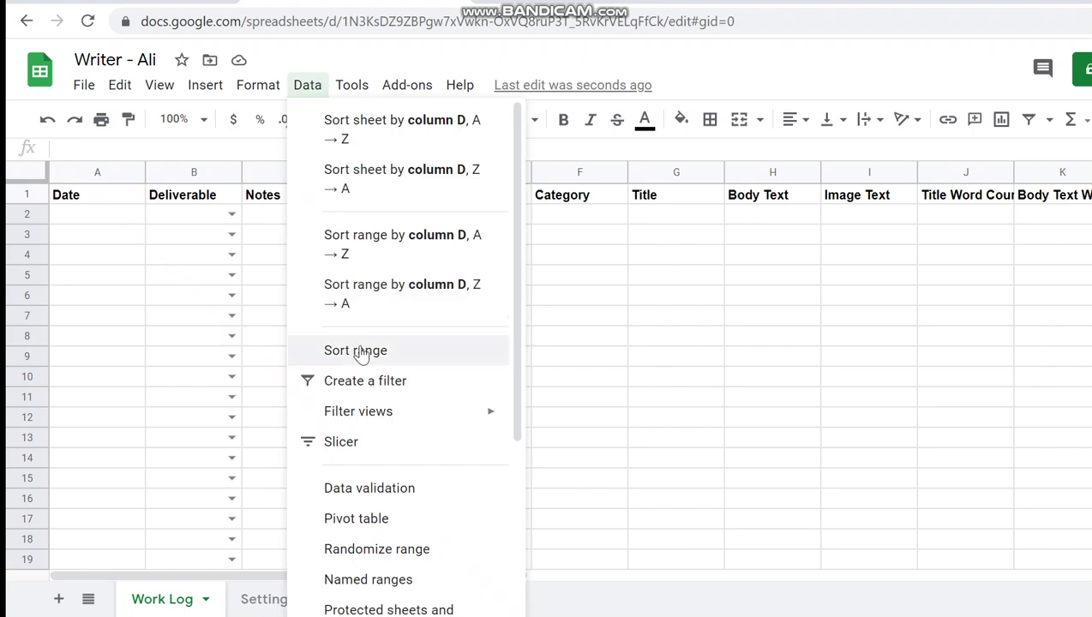
{"action": "left_click", "coordinate": [319, 410]}
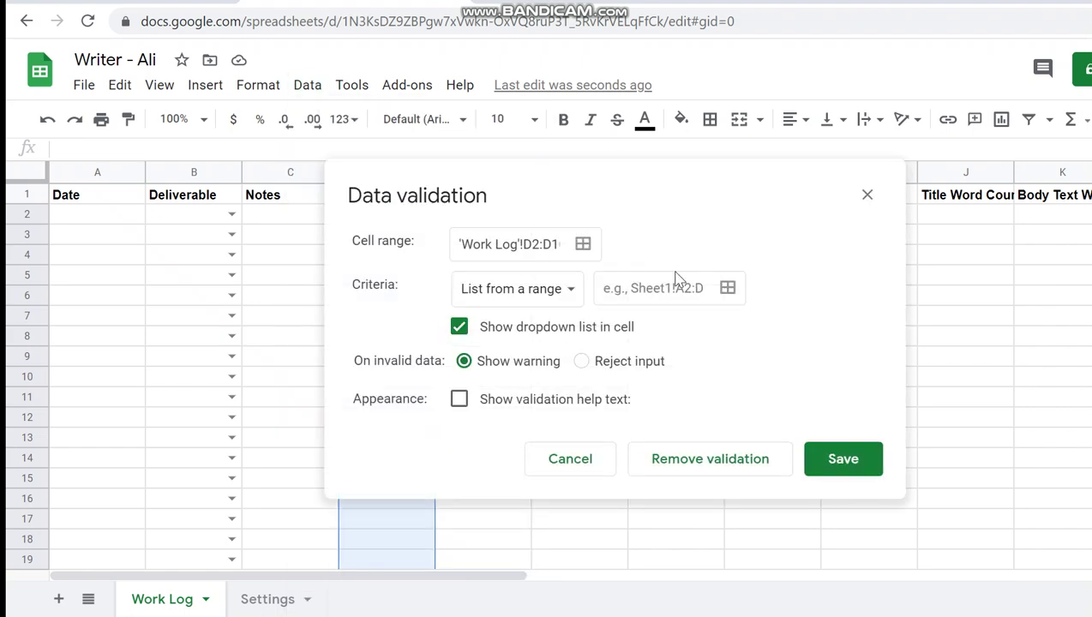
{"action": "left_click", "coordinate": [725, 289]}
{"action": "left_click", "coordinate": [268, 599]}
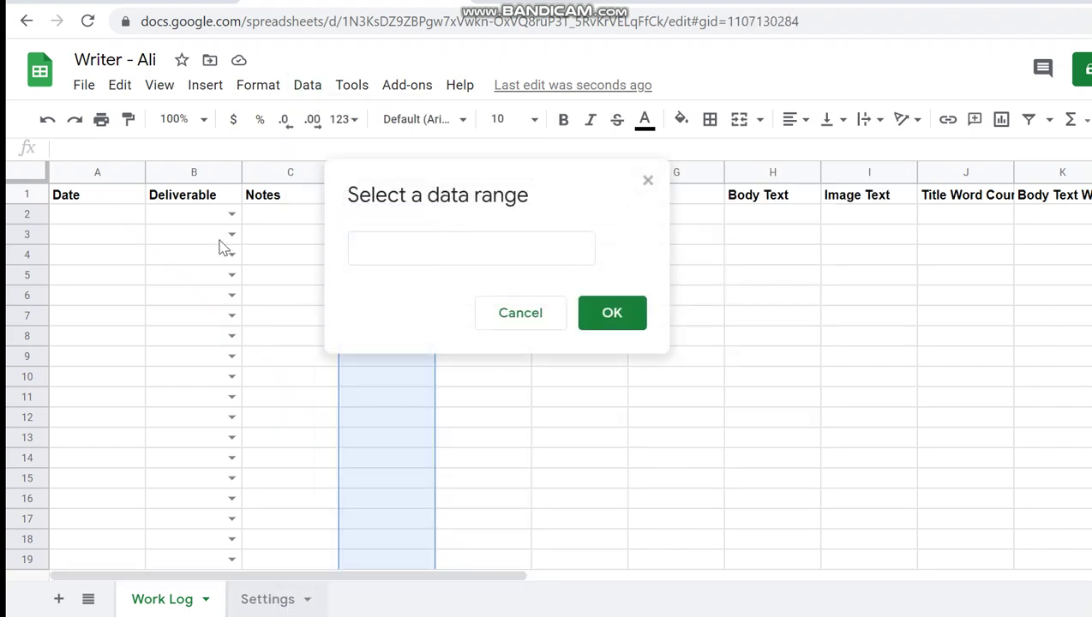
{"action": "left_click", "coordinate": [240, 171]}
{"action": "left_click", "coordinate": [234, 215]}
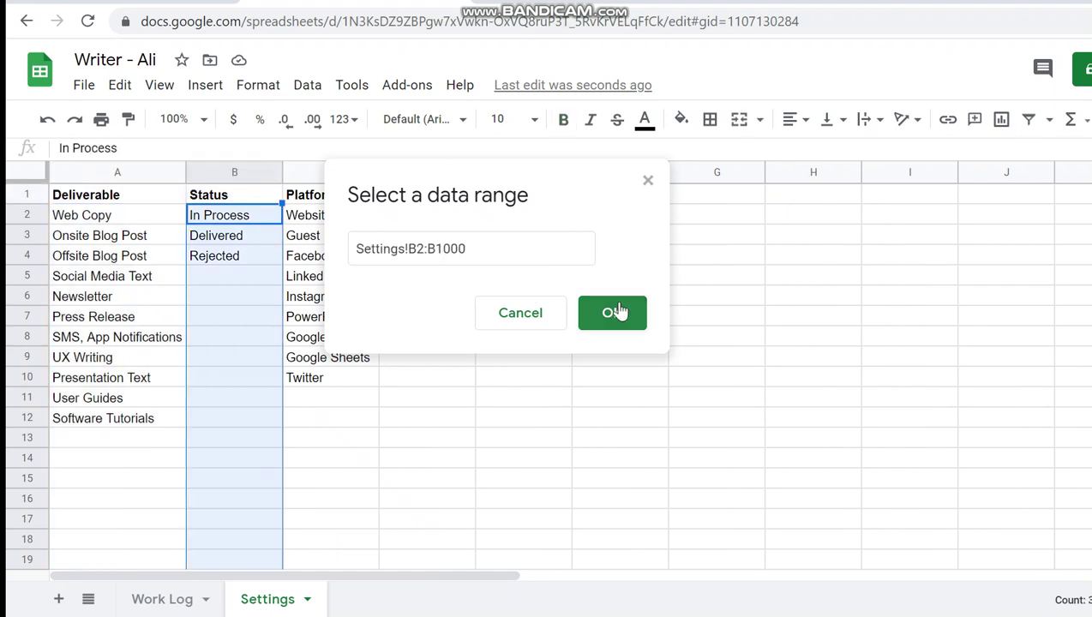
{"action": "left_click", "coordinate": [612, 313]}
{"action": "left_click", "coordinate": [853, 461]}
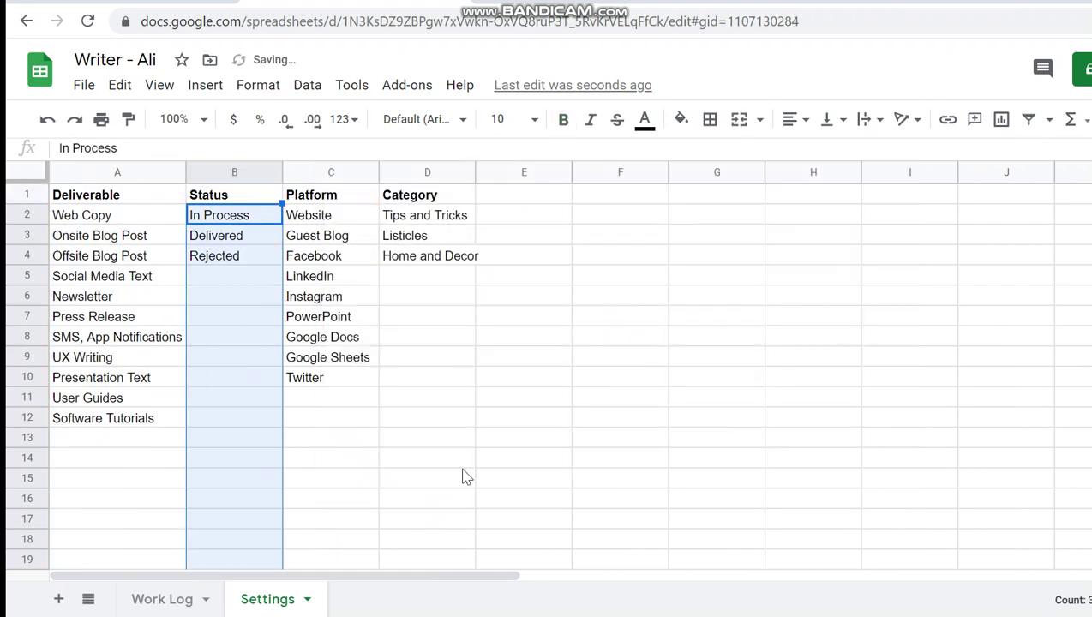
{"action": "left_click", "coordinate": [189, 599]}
{"action": "left_click", "coordinate": [483, 340]}
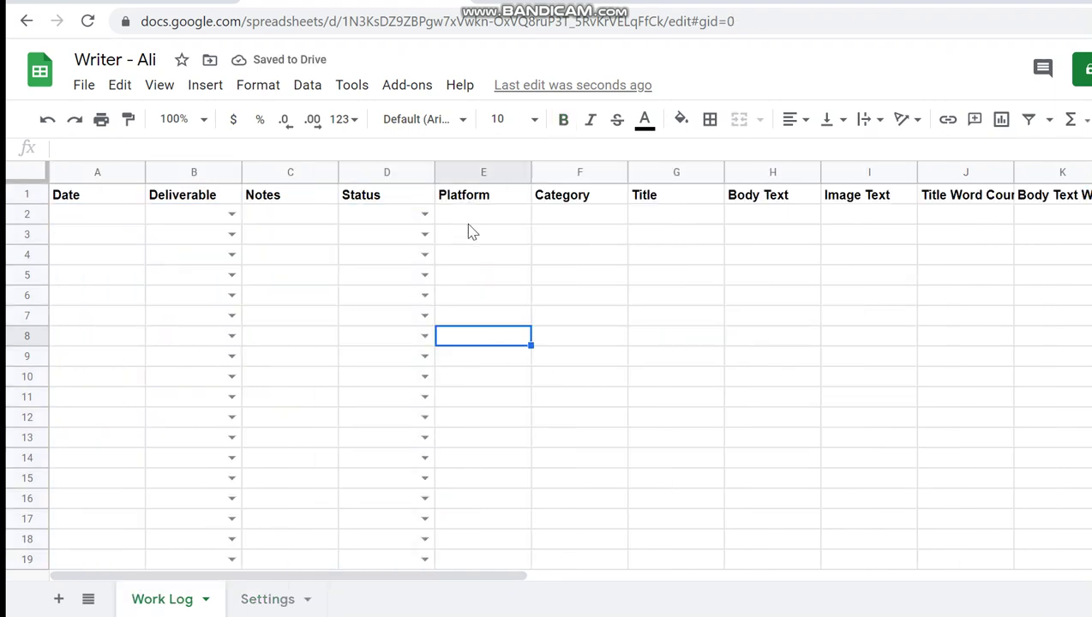
Give Work Log column E a dropdown rule sourced from Settings!C2:C1000
{"action": "left_click", "coordinate": [464, 174]}
{"action": "left_click", "coordinate": [307, 85]}
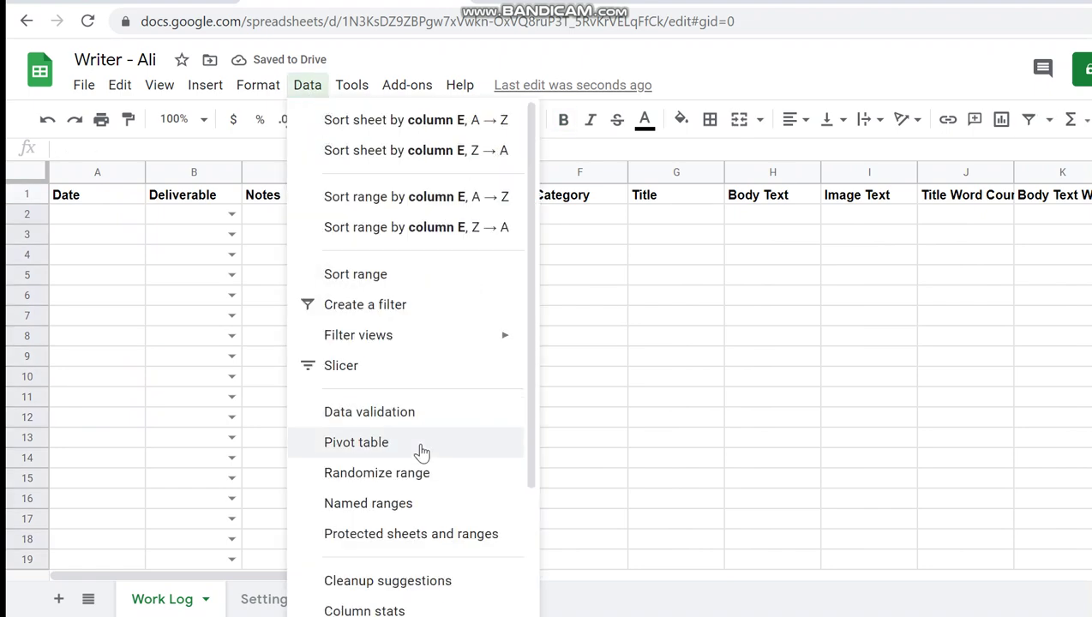
{"action": "left_click", "coordinate": [378, 413]}
{"action": "left_click", "coordinate": [725, 292]}
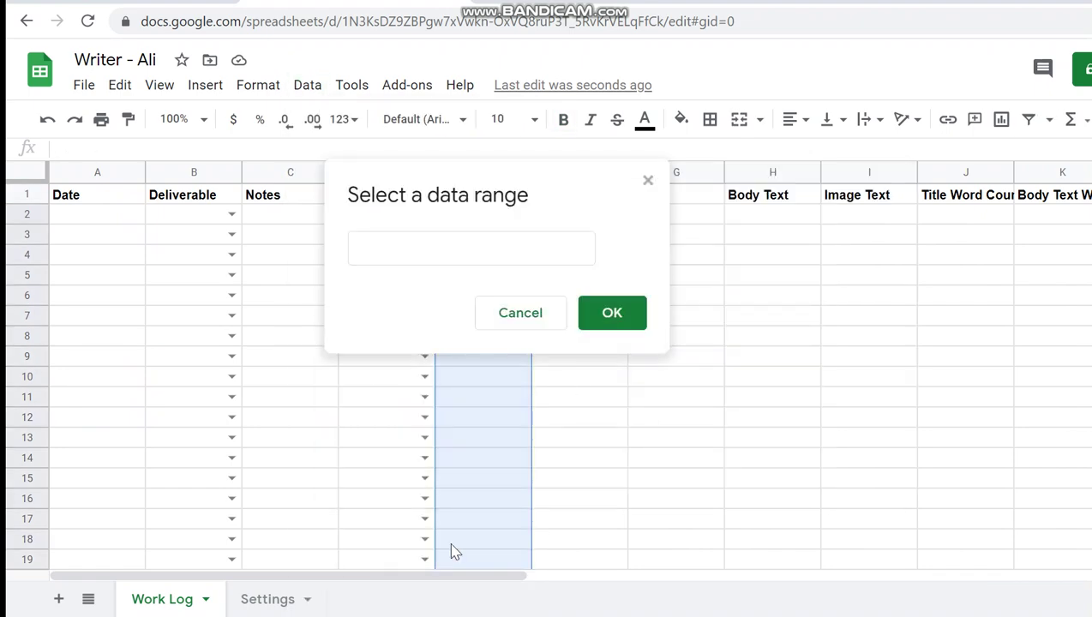
{"action": "left_click", "coordinate": [262, 599]}
{"action": "left_click_drag", "start_coordinate": [387, 180], "coordinate": [647, 172]}
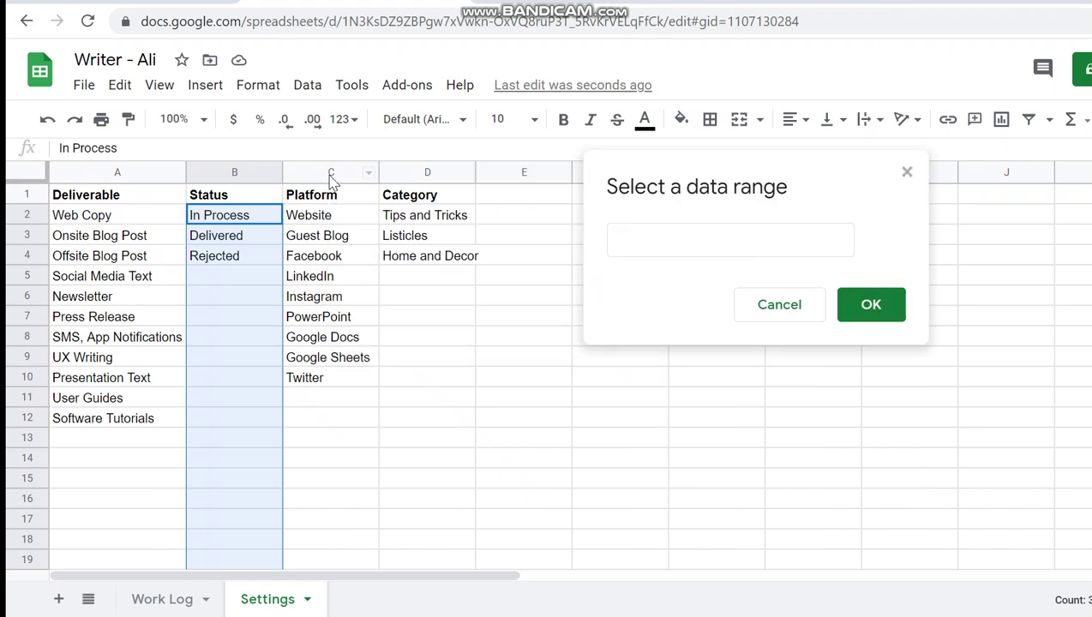
{"action": "left_click", "coordinate": [330, 172]}
{"action": "left_click", "coordinate": [868, 305]}
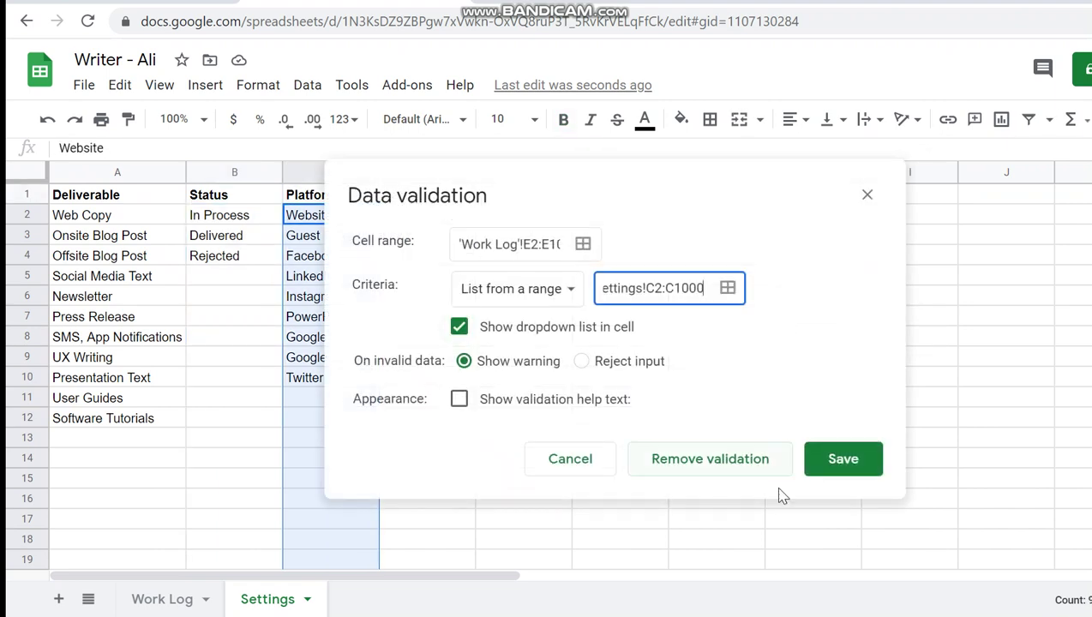
{"action": "left_click", "coordinate": [844, 470]}
{"action": "left_click", "coordinate": [195, 595]}
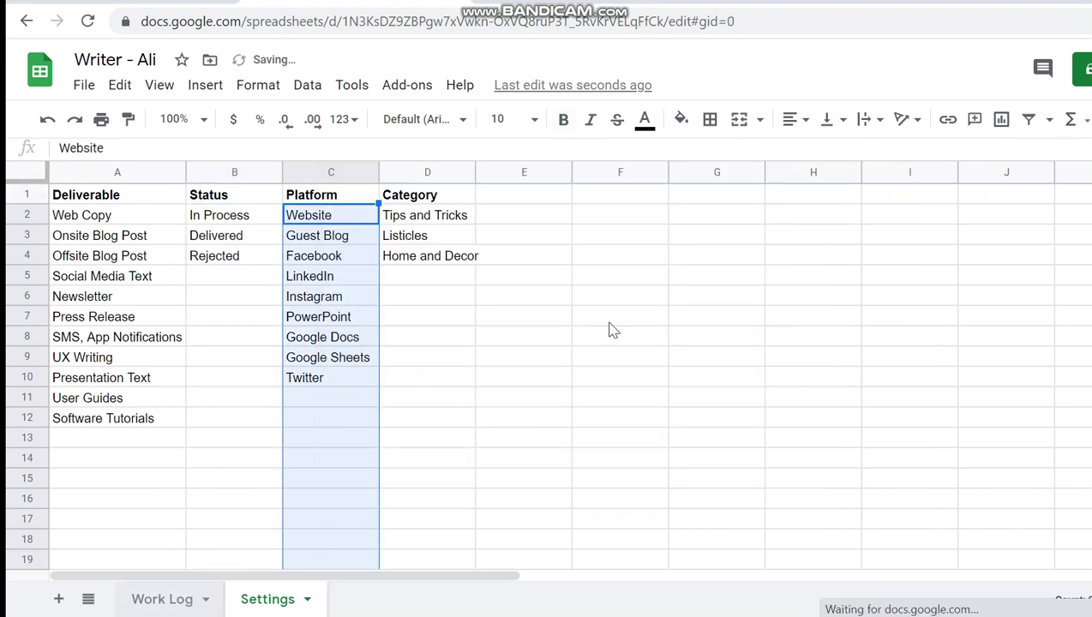
Give Work Log column F a dropdown rule sourced from Settings!D2:D1000
{"action": "left_click", "coordinate": [580, 216]}
{"action": "left_click", "coordinate": [580, 174]}
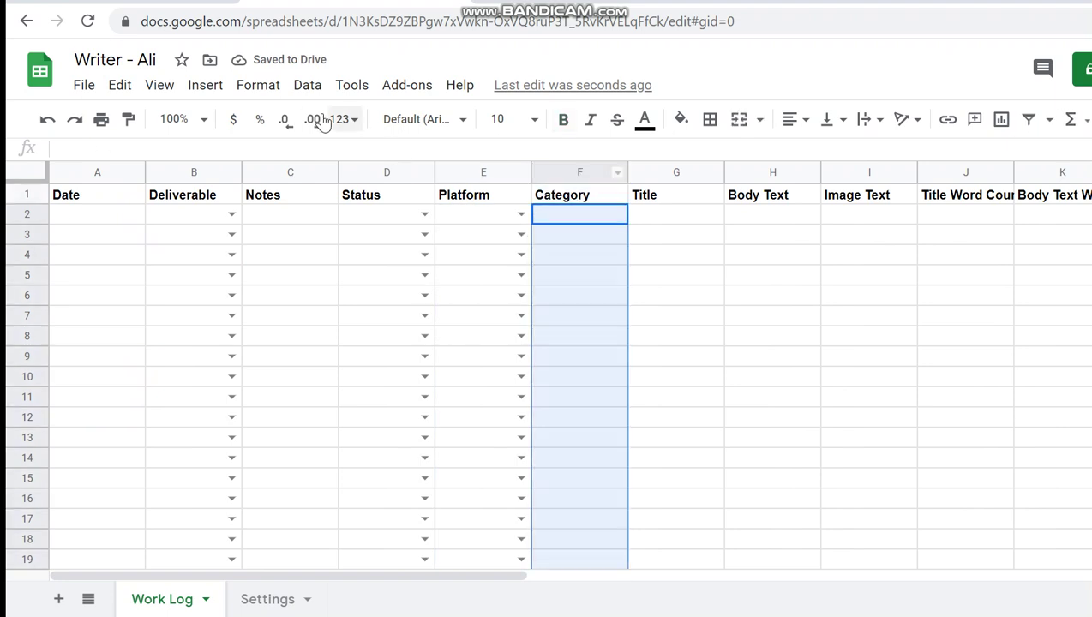
{"action": "left_click", "coordinate": [308, 85]}
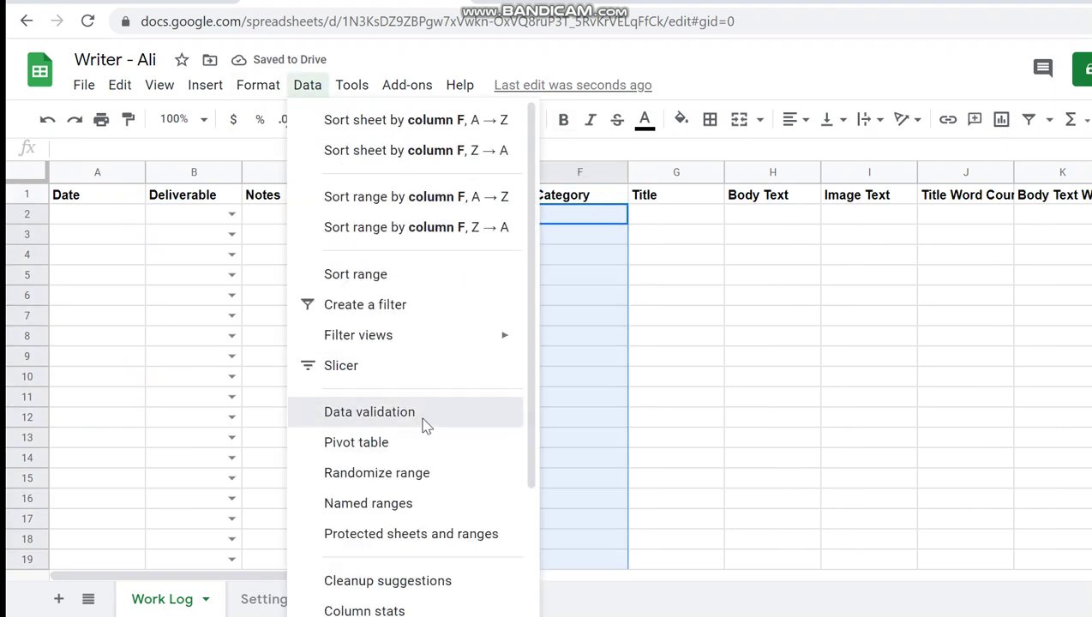
{"action": "left_click", "coordinate": [424, 420]}
{"action": "key", "text": "Escape"}
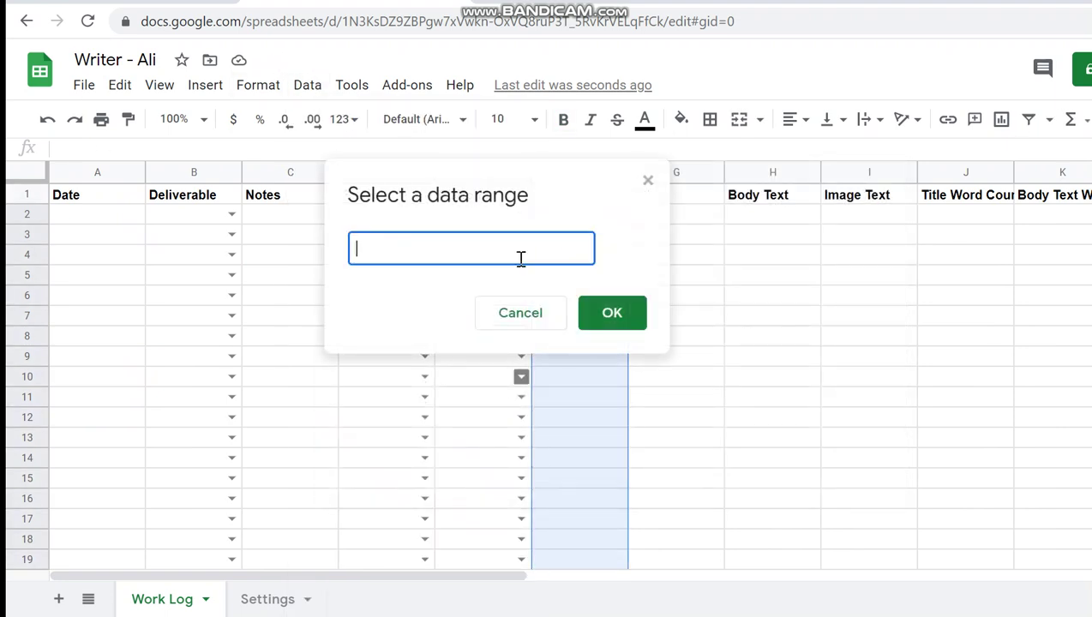
{"action": "left_click", "coordinate": [269, 597]}
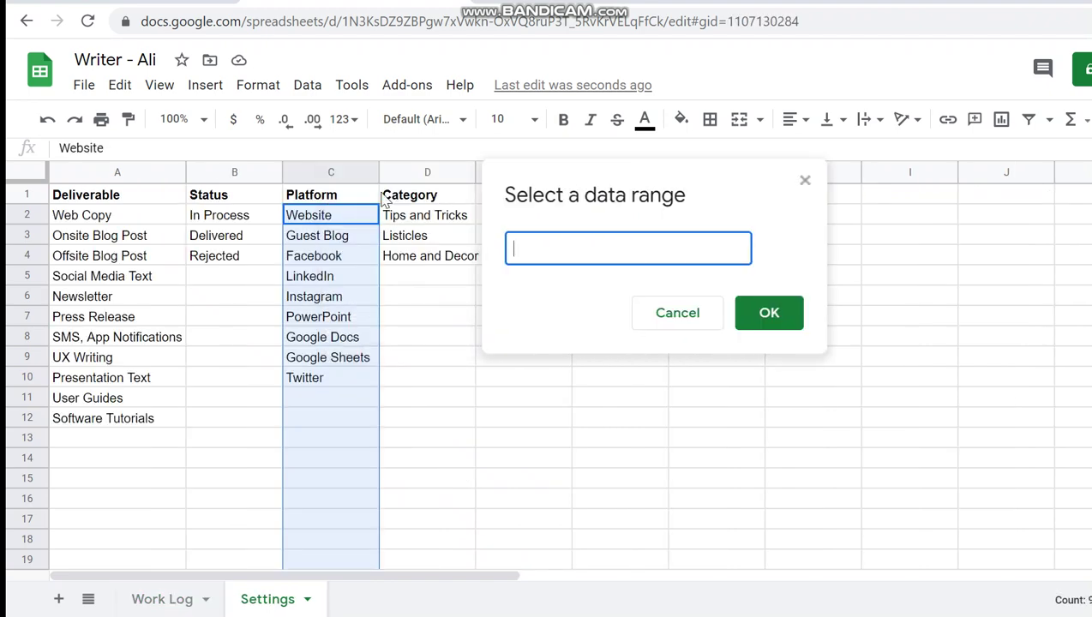
{"action": "left_click", "coordinate": [427, 172]}
{"action": "left_click", "coordinate": [754, 310]}
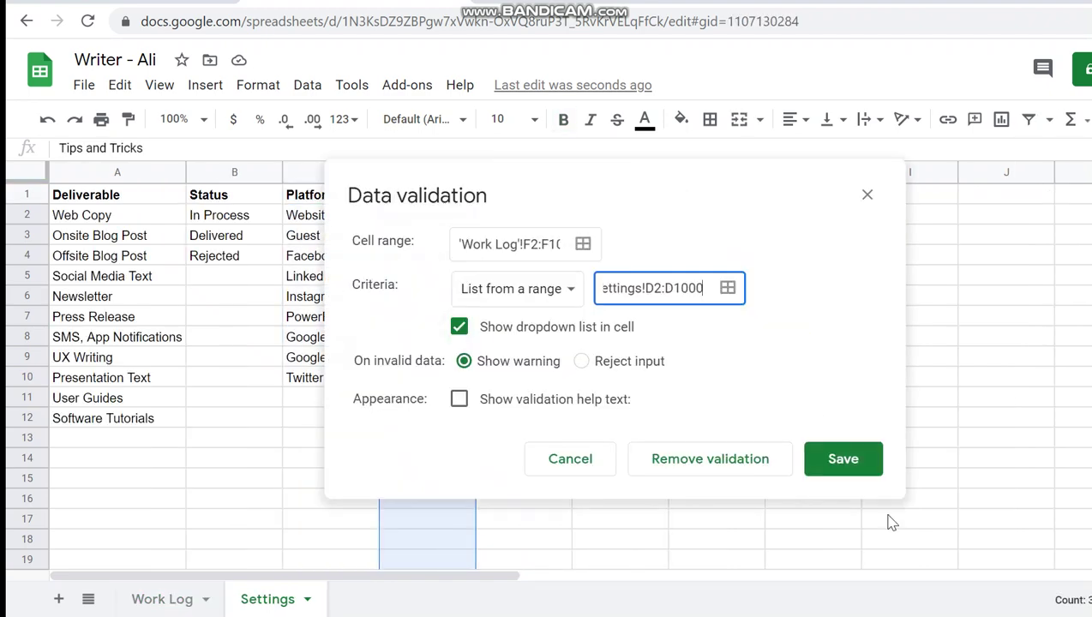
{"action": "left_click", "coordinate": [853, 463]}
{"action": "left_click", "coordinate": [296, 419]}
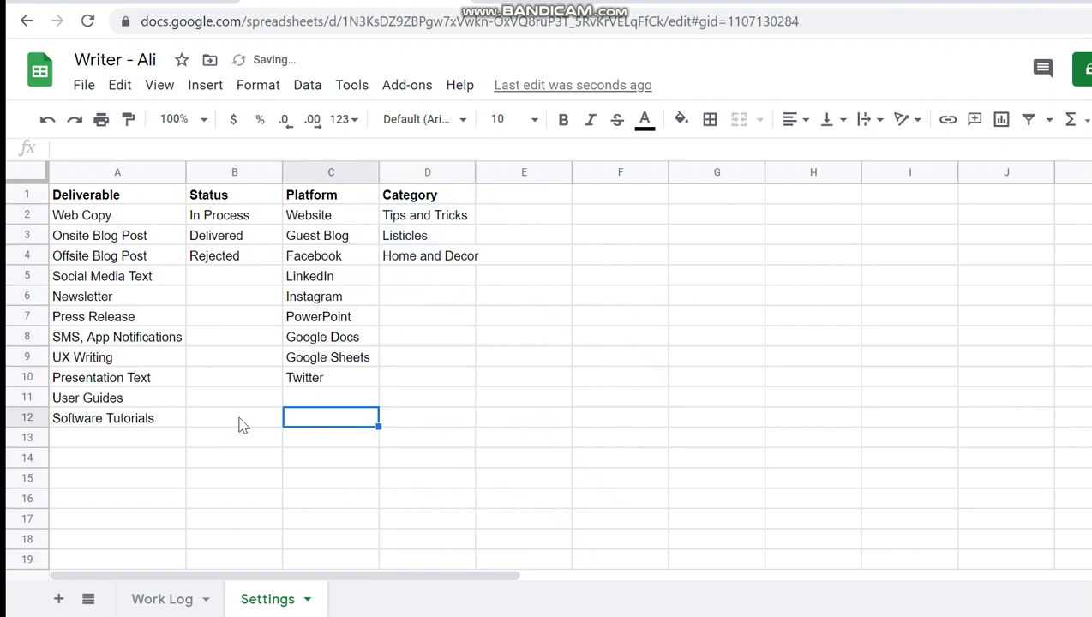
{"action": "left_click_drag", "start_coordinate": [204, 301], "coordinate": [234, 499]}
{"action": "left_click_drag", "start_coordinate": [336, 421], "coordinate": [331, 518]}
{"action": "left_click_drag", "start_coordinate": [463, 278], "coordinate": [428, 418]}
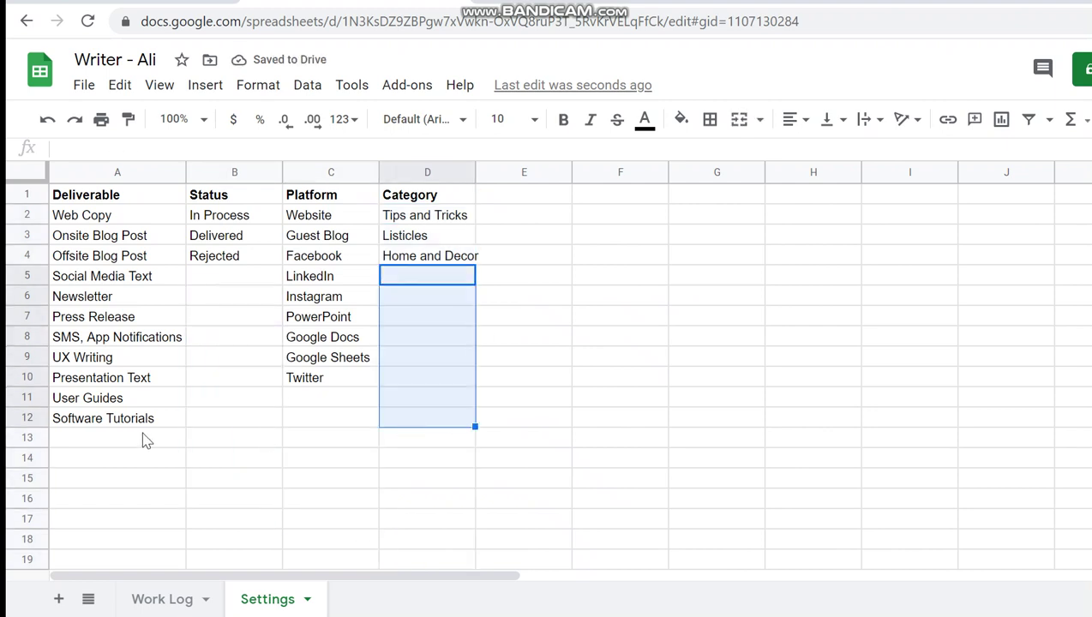
{"action": "left_click", "coordinate": [146, 439]}
{"action": "left_click", "coordinate": [165, 598]}
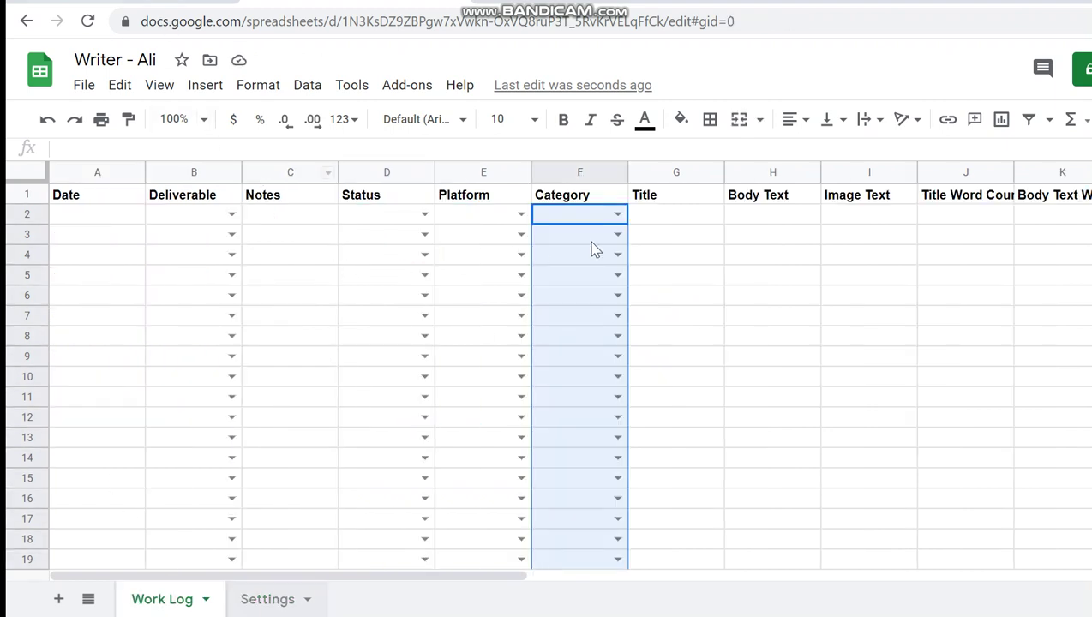
Set the first Date cell A2 to 9 December 2020 with the date picker
{"action": "left_click", "coordinate": [648, 240]}
{"action": "left_click", "coordinate": [84, 219]}
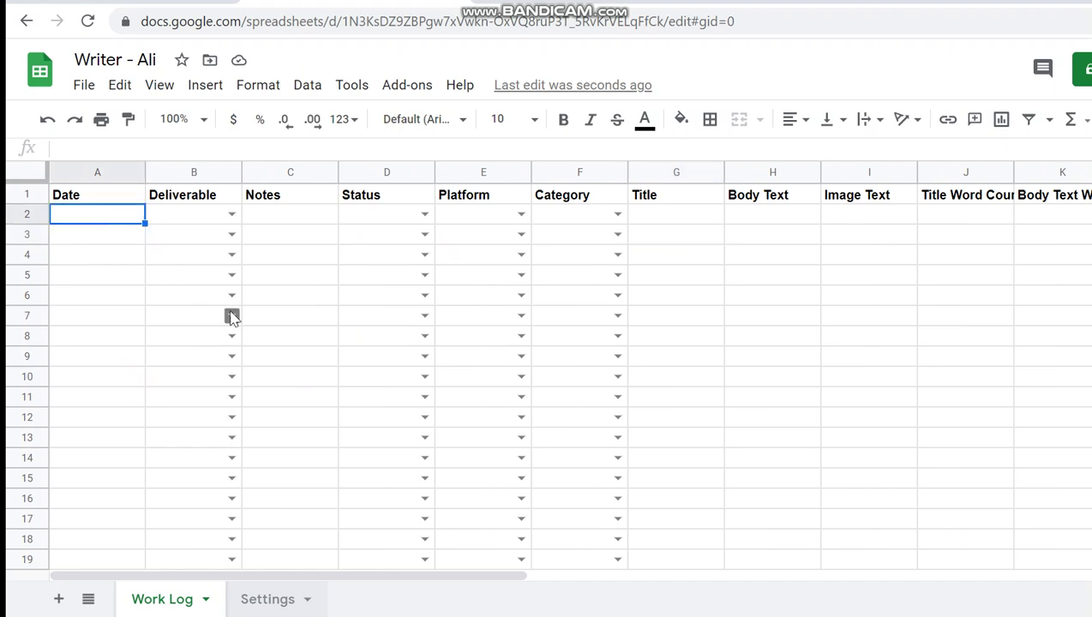
{"action": "double_click", "coordinate": [104, 214]}
{"action": "left_click", "coordinate": [180, 216]}
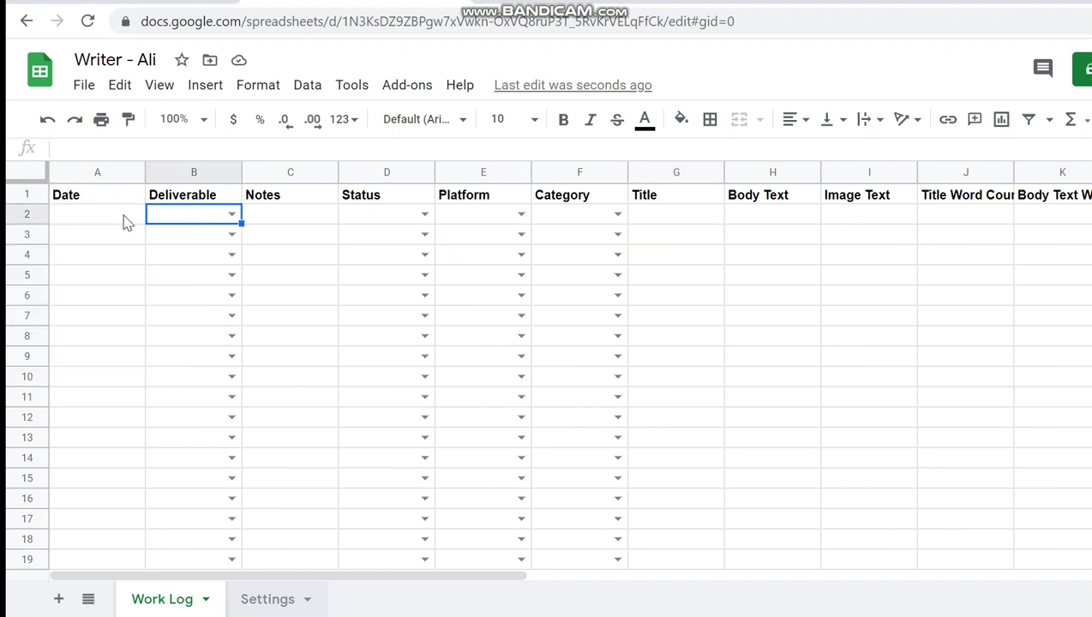
{"action": "double_click", "coordinate": [122, 217]}
{"action": "left_click", "coordinate": [96, 310]}
Choose Onsite Blog Post as B2's deliverable and Delivered as D2's status
{"action": "left_click", "coordinate": [183, 221]}
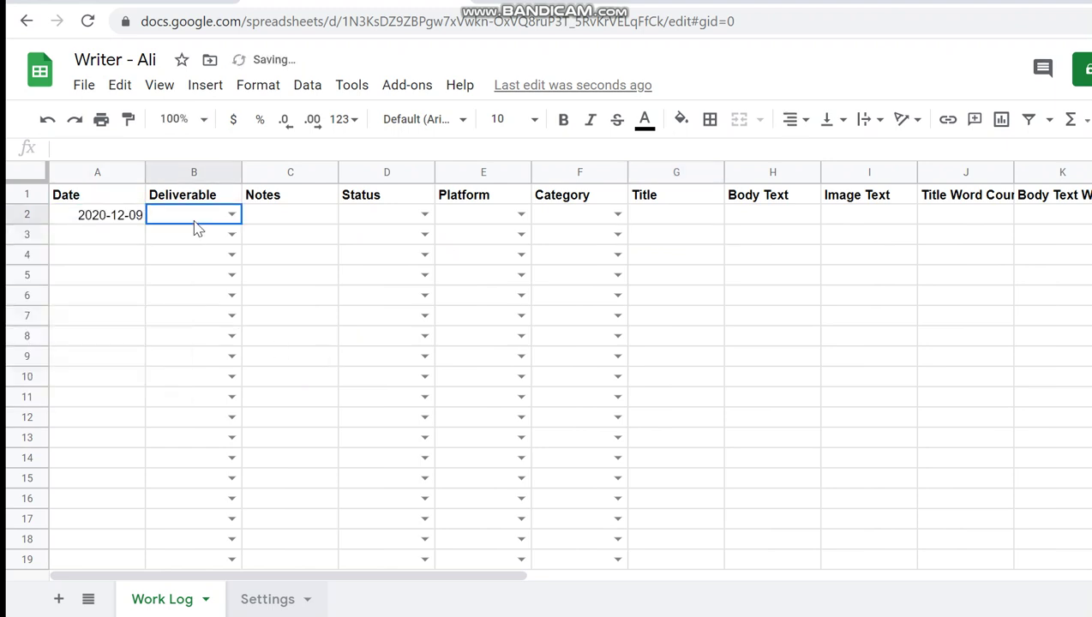
{"action": "left_click", "coordinate": [231, 215]}
{"action": "left_click", "coordinate": [220, 262]}
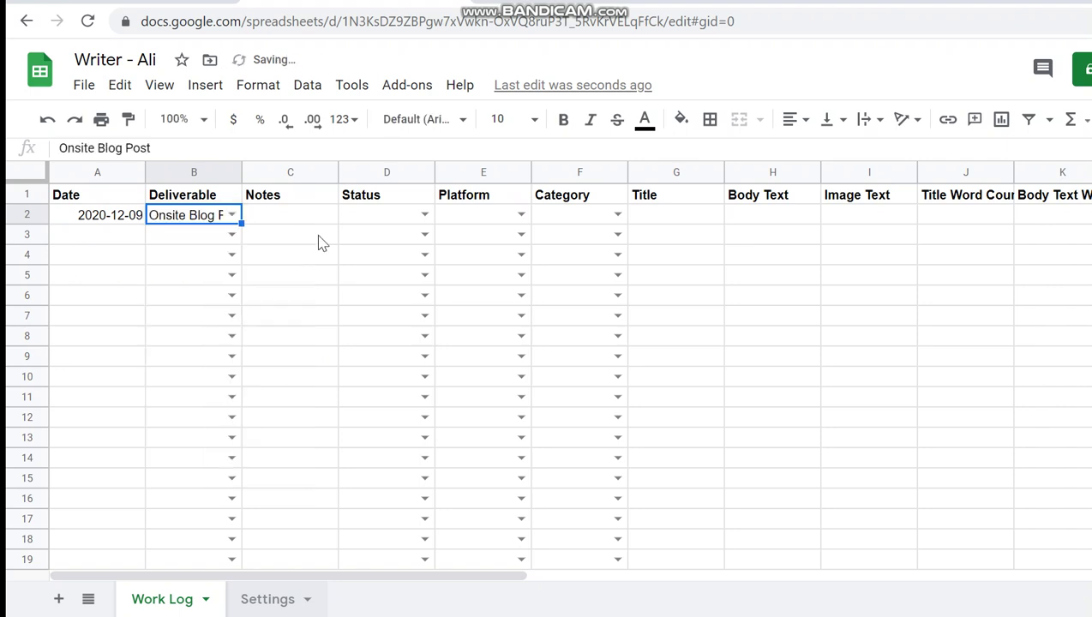
{"action": "left_click", "coordinate": [302, 222]}
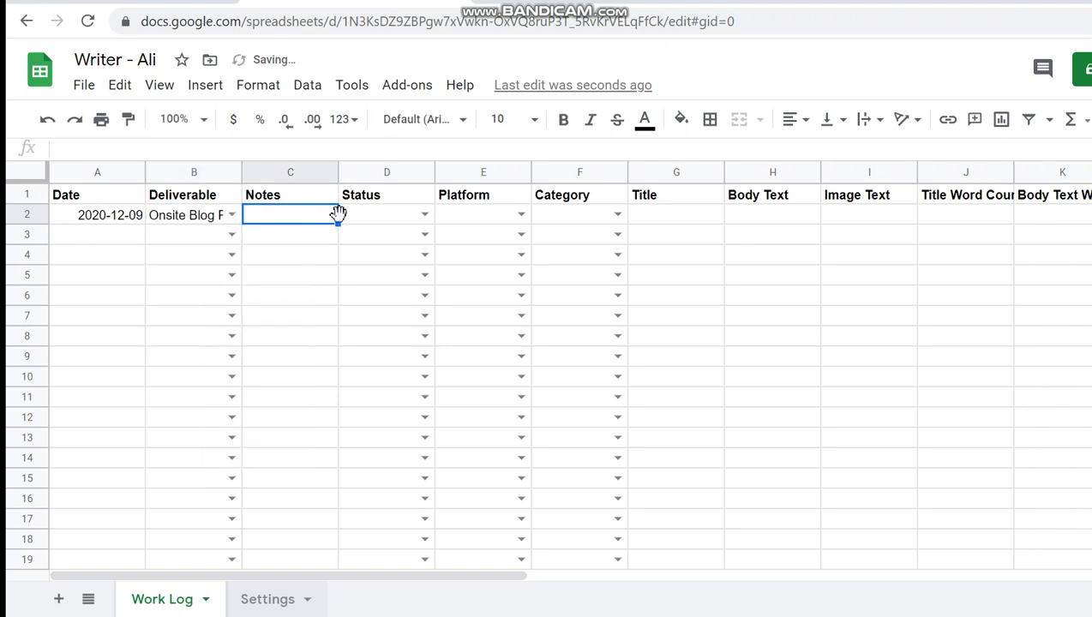
{"action": "left_click", "coordinate": [342, 221]}
{"action": "type", "text": "De"}
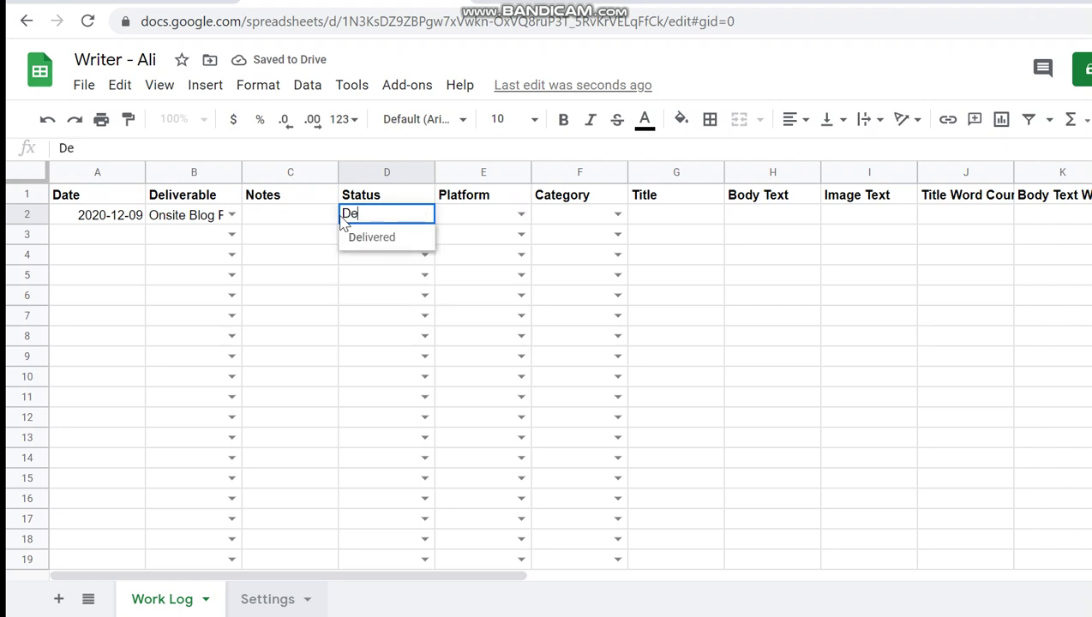
{"action": "key", "text": "Tab"}
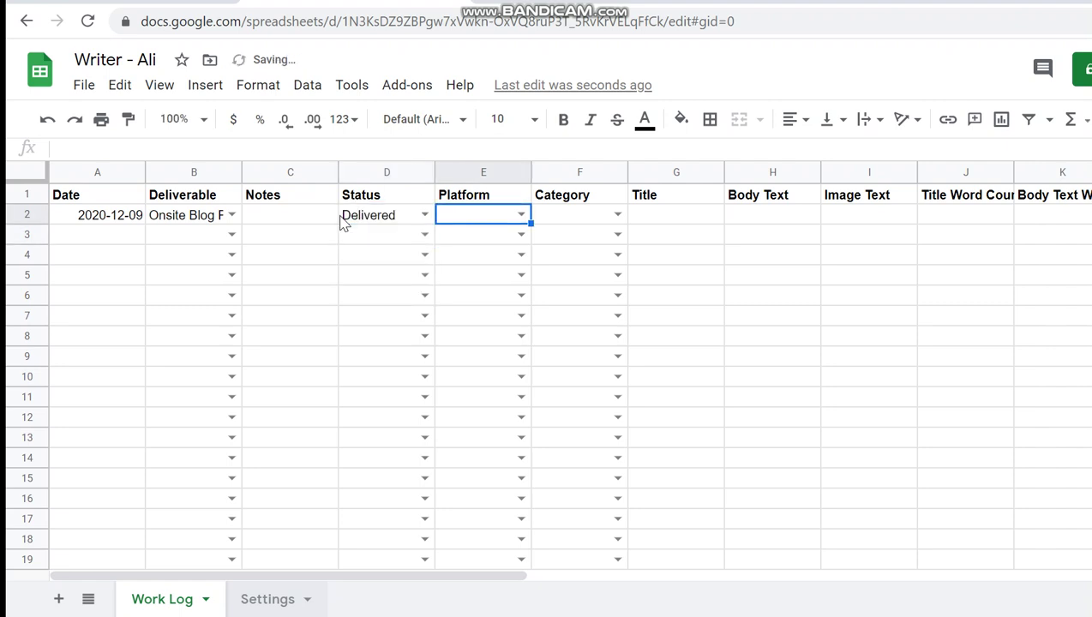
Pick Website from the Platform dropdown in E2
{"action": "type", "text": "Co"}
{"action": "key", "text": "BackSpace"}
{"action": "key", "text": "BackSpace"}
{"action": "key", "text": "Return"}
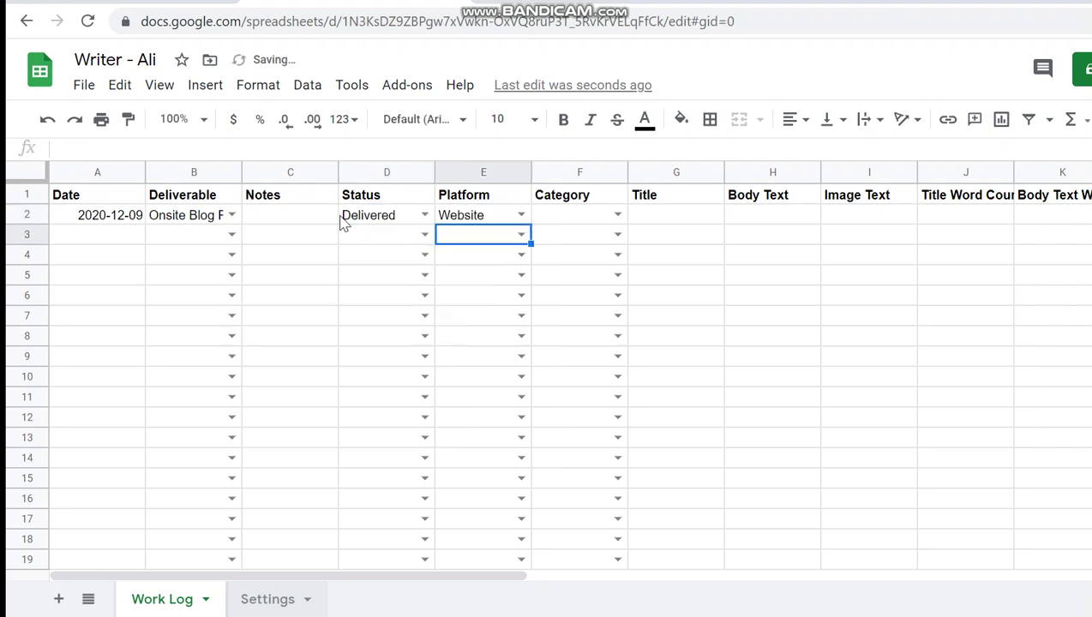
{"action": "key", "text": "Up"}
{"action": "key", "text": "Right"}
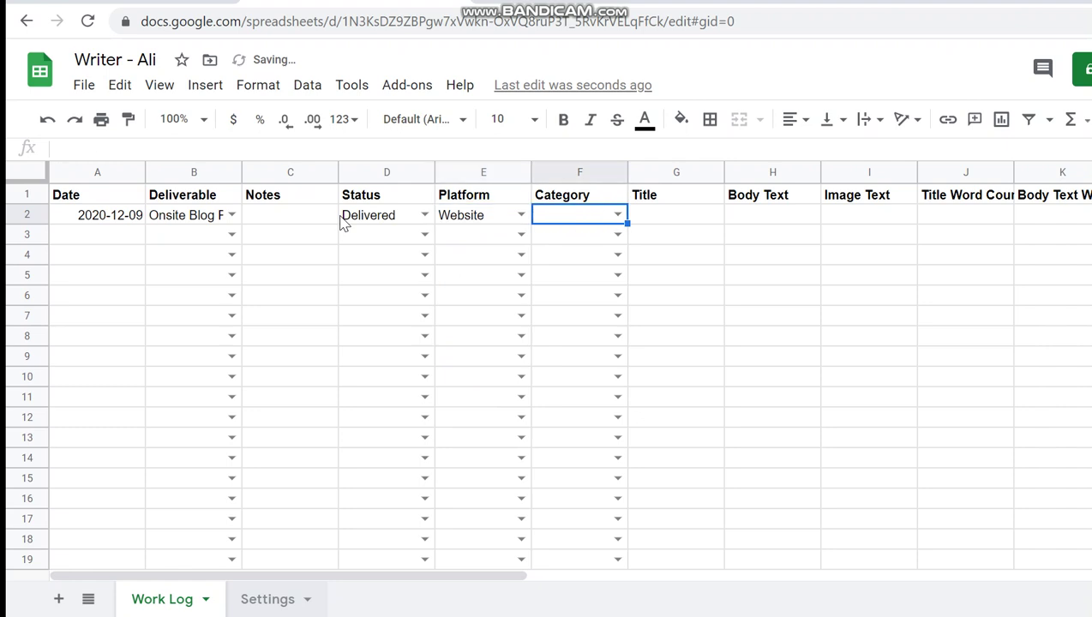
{"action": "key", "text": "Left"}
{"action": "key", "text": "BackSpace"}
{"action": "key", "text": "Down"}
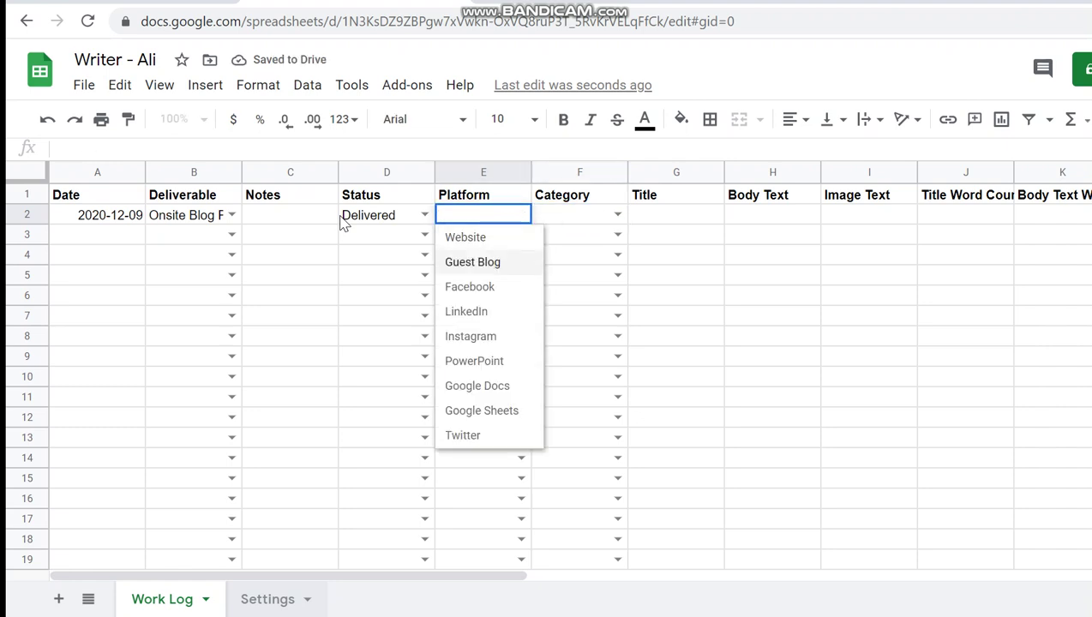
{"action": "key", "text": "Up"}
{"action": "key", "text": "Tab"}
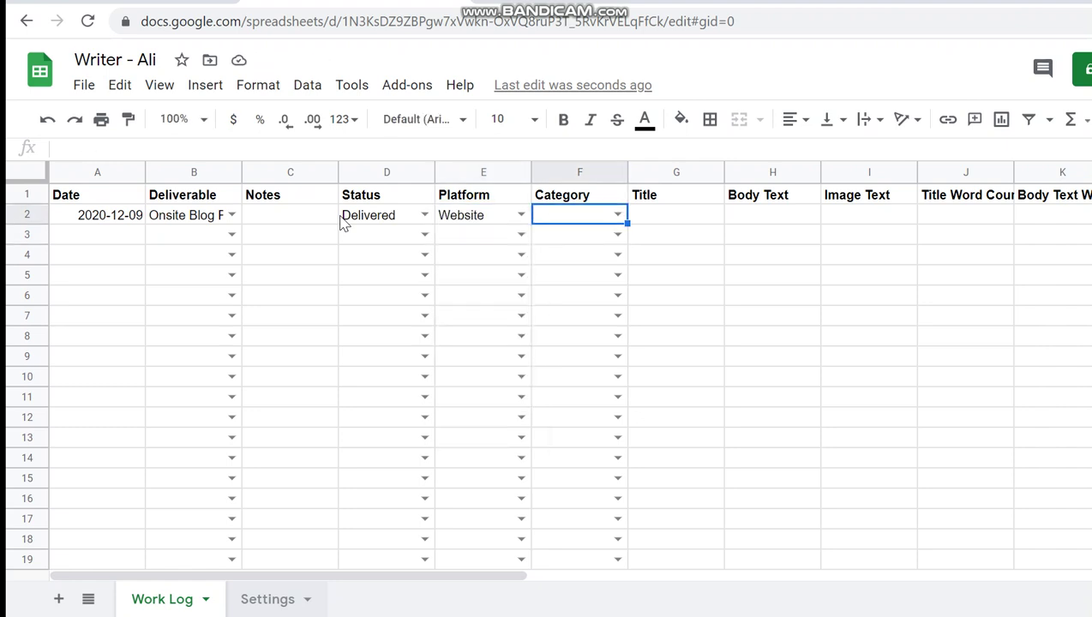
Pick Listicles from the Category dropdown in F2
{"action": "key", "text": "Down"}
{"action": "key", "text": "BackSpace"}
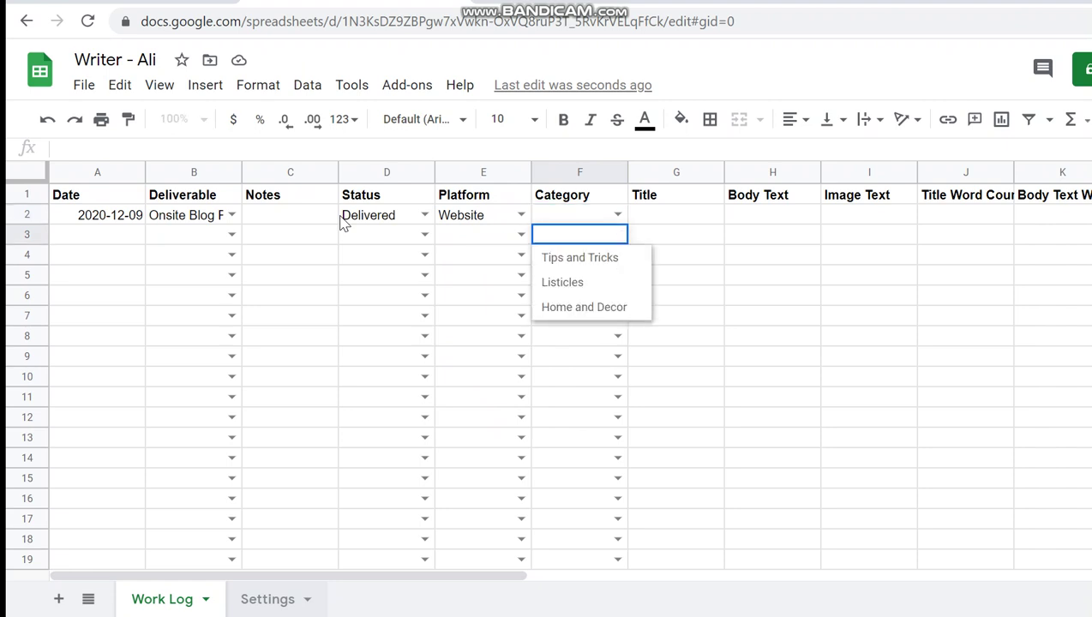
{"action": "key", "text": "Up"}
{"action": "key", "text": "Down"}
{"action": "key", "text": "Return"}
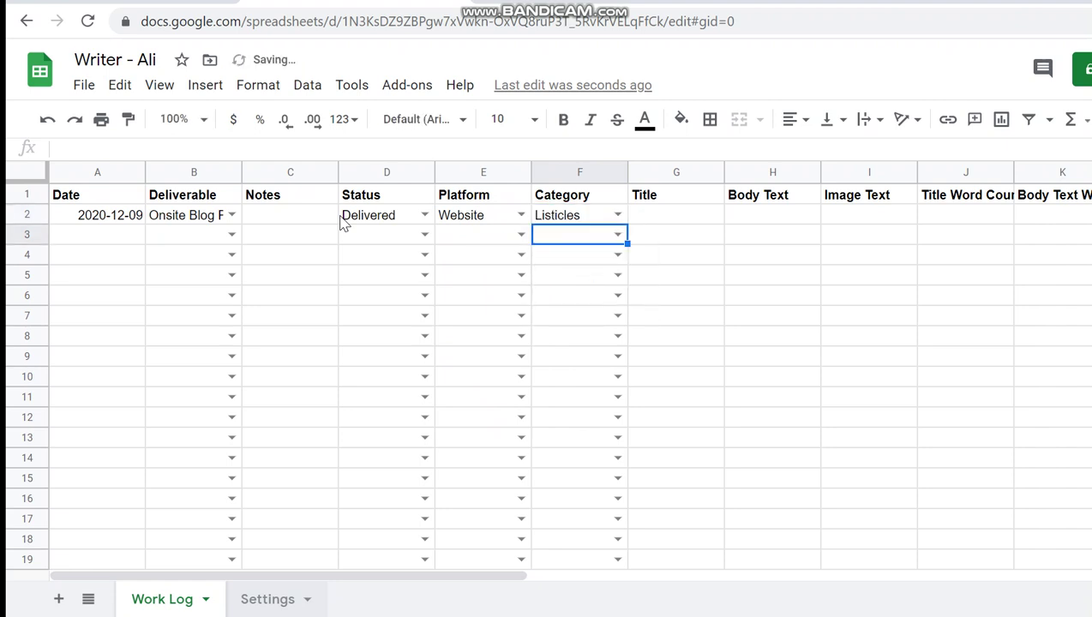
{"action": "key", "text": "Up"}
{"action": "key", "text": "Tab"}
Type a first draft of the G2 title, starting with 'Top 10'
{"action": "type", "text": "Top 10"}
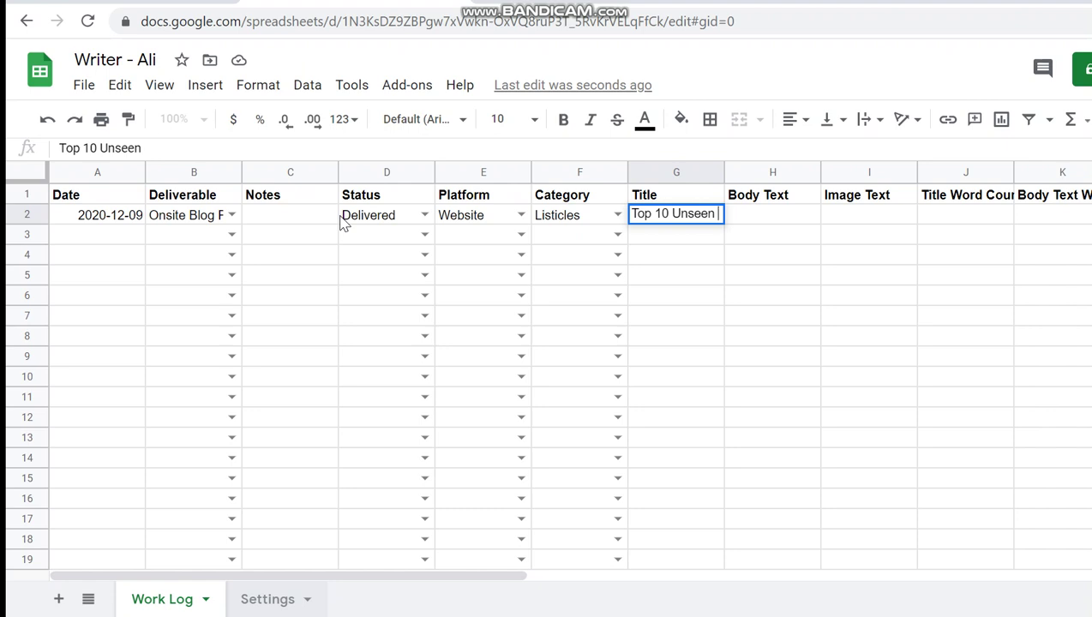
{"action": "key", "text": "BackSpace"}
{"action": "key", "text": "BackSpace"}
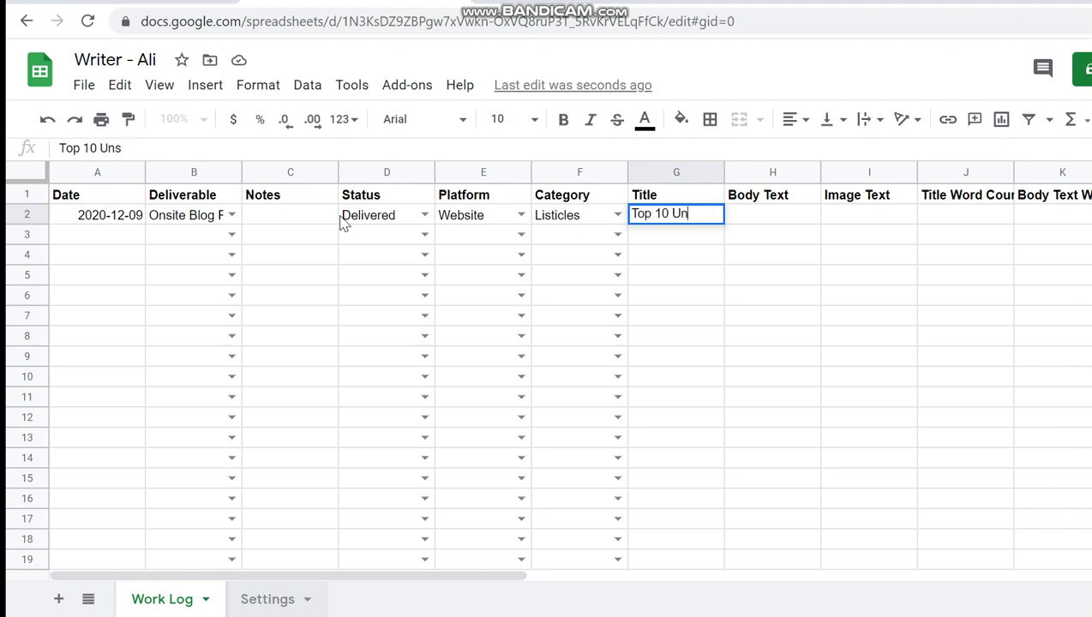
{"action": "type", "text": "kno"}
{"action": "type", "text": "nown Fac"}
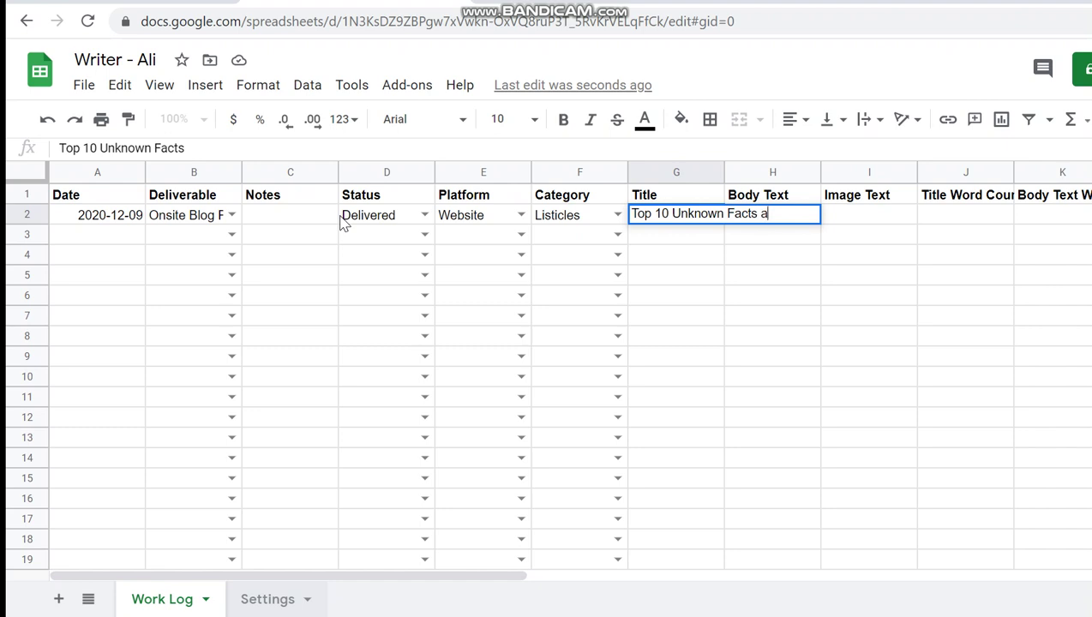
{"action": "type", "text": "bout your Hou"}
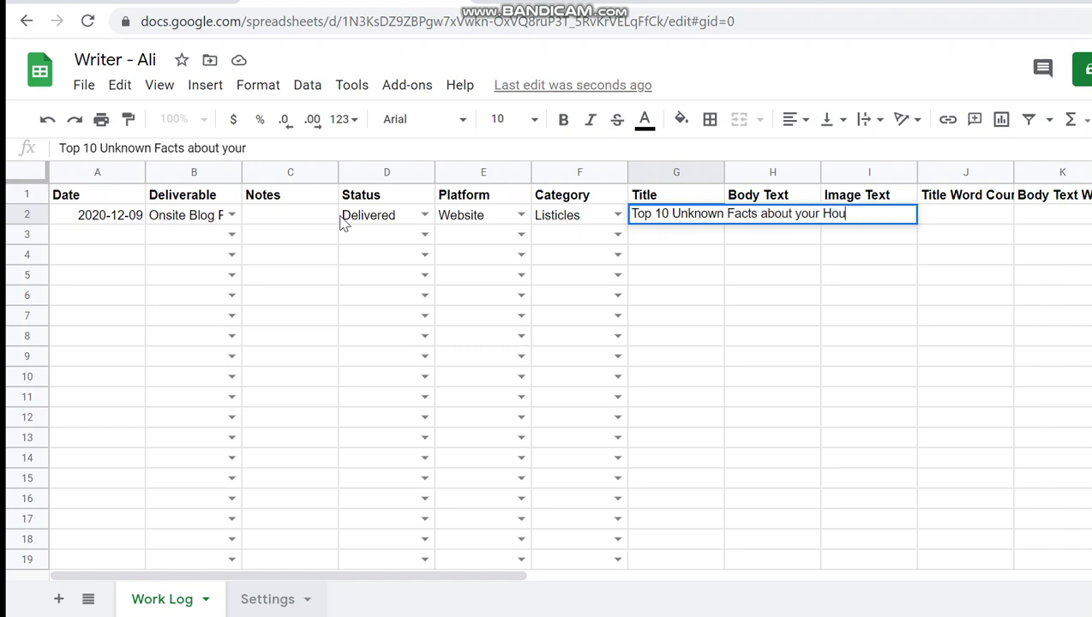
{"action": "type", "text": "se"}
{"action": "key", "text": "Return"}
{"action": "key", "text": "Right"}
{"action": "key", "text": "Up"}
{"action": "key", "text": "Left"}
Delete the word 'Top' so the title begins with '10'
{"action": "key", "text": "Return"}
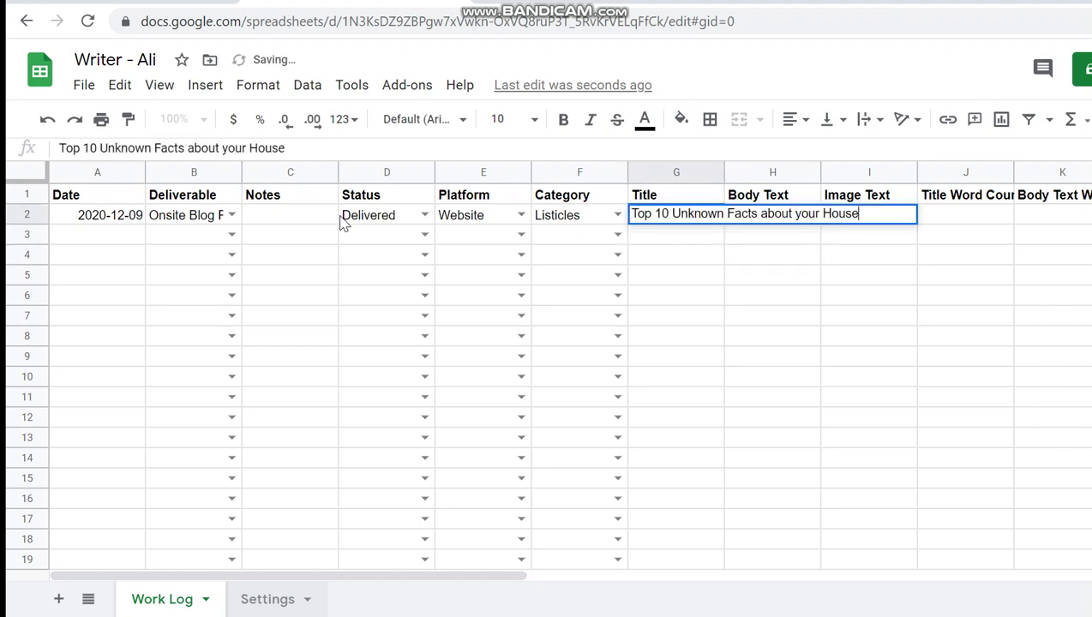
{"action": "key", "text": "ctrl+Right"}
{"action": "key", "text": "BackSpace"}
{"action": "key", "text": "BackSpace"}
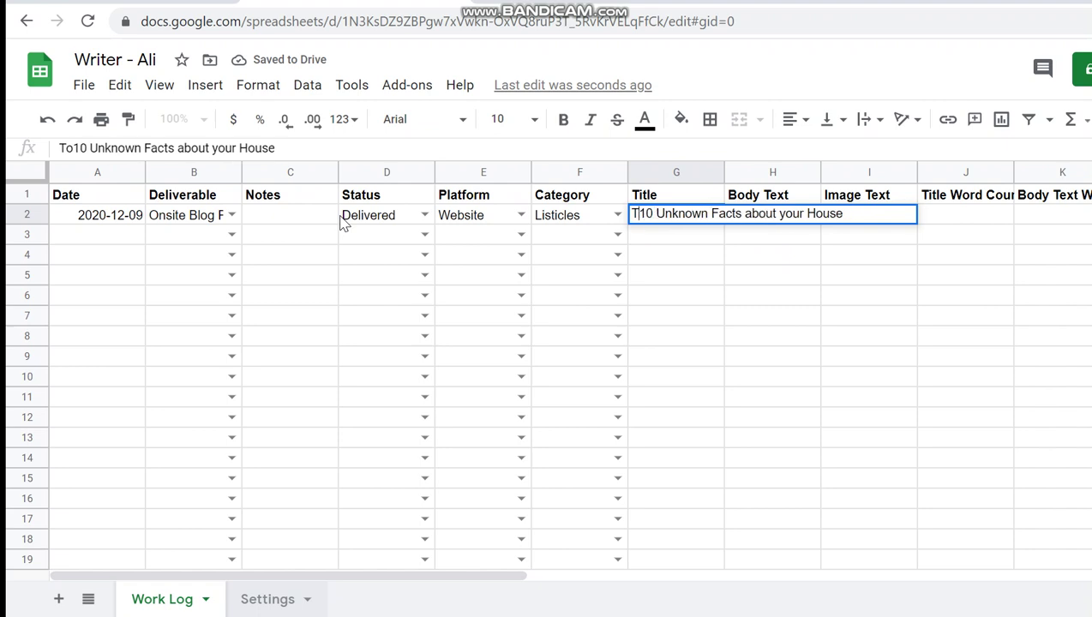
{"action": "key", "text": "BackSpace"}
{"action": "key", "text": "BackSpace"}
{"action": "key", "text": "Return"}
{"action": "key", "text": "Right"}
{"action": "key", "text": "Up"}
{"action": "key", "text": "Left"}
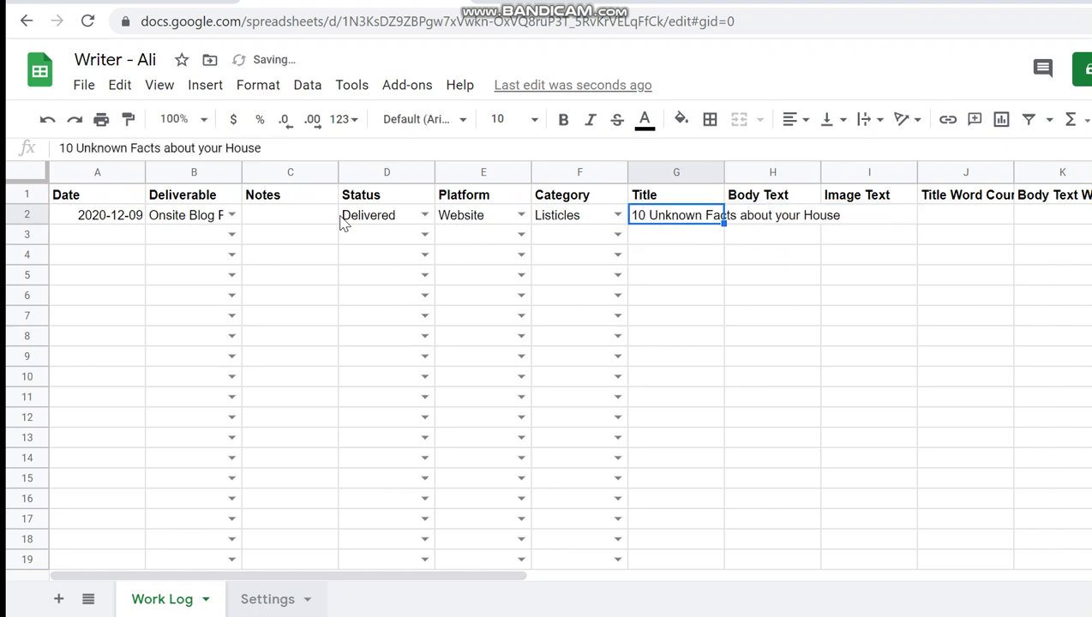
Replace the rest of the title with 'Things you didn't know about your house'
{"action": "key", "text": "Return"}
{"action": "key", "text": "ctrl+Left"}
{"action": "key", "text": "ctrl+Left"}
{"action": "key", "text": "ctrl+shift+Right"}
{"action": "key", "text": "ctrl+shift+Right"}
{"action": "key", "text": "ctrl+shift+Right"}
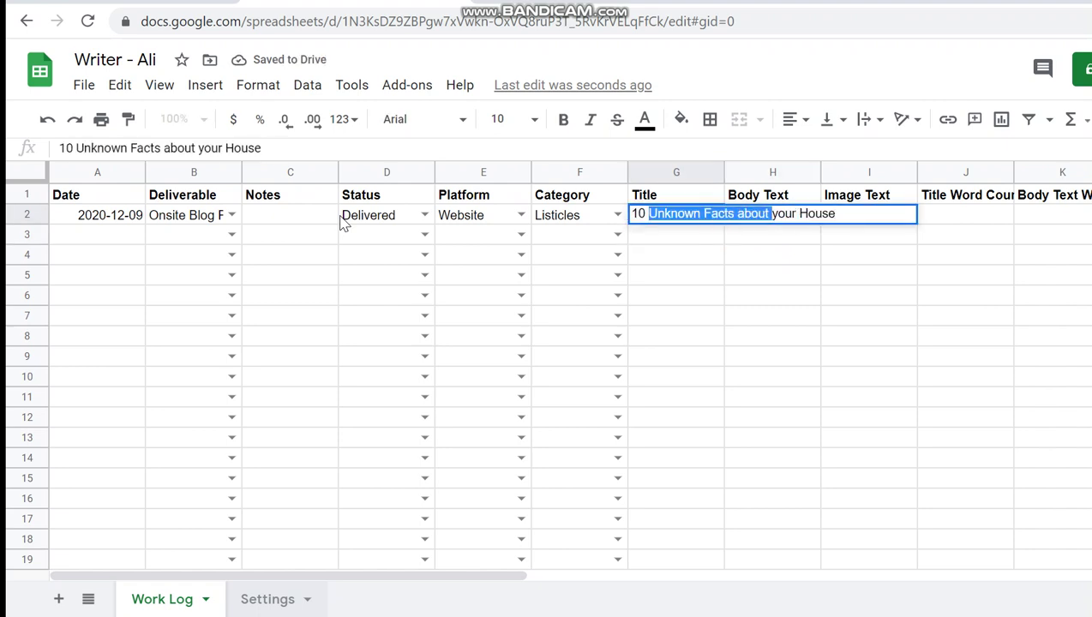
{"action": "key", "text": "ctrl+shift+Right"}
{"action": "key", "text": "ctrl+shift+Right"}
{"action": "type", "text": "Things you d"}
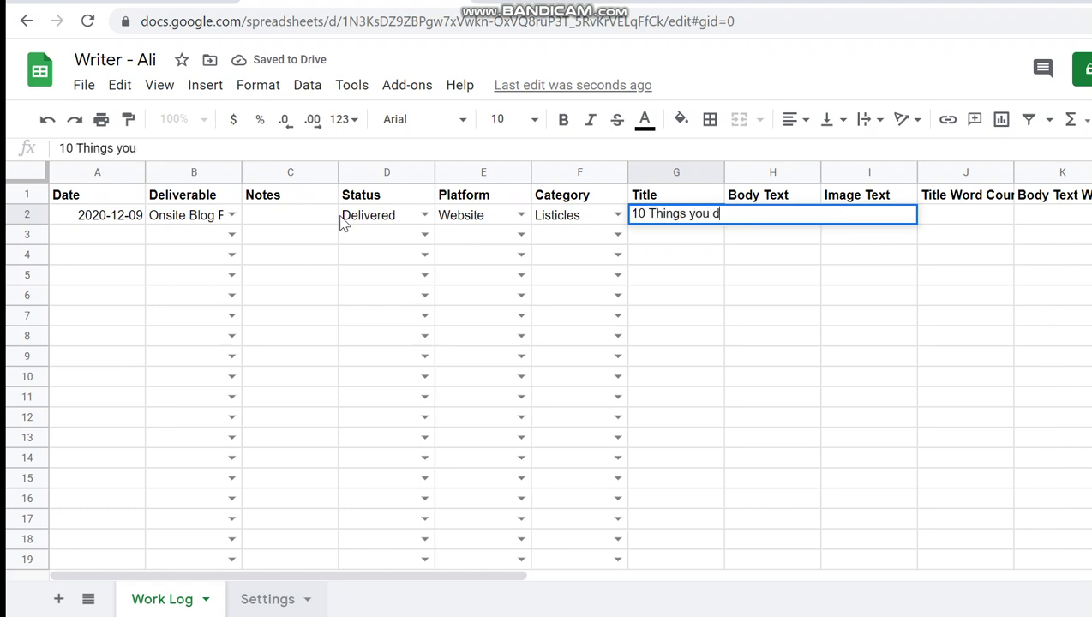
{"action": "type", "text": "idn't know about your"}
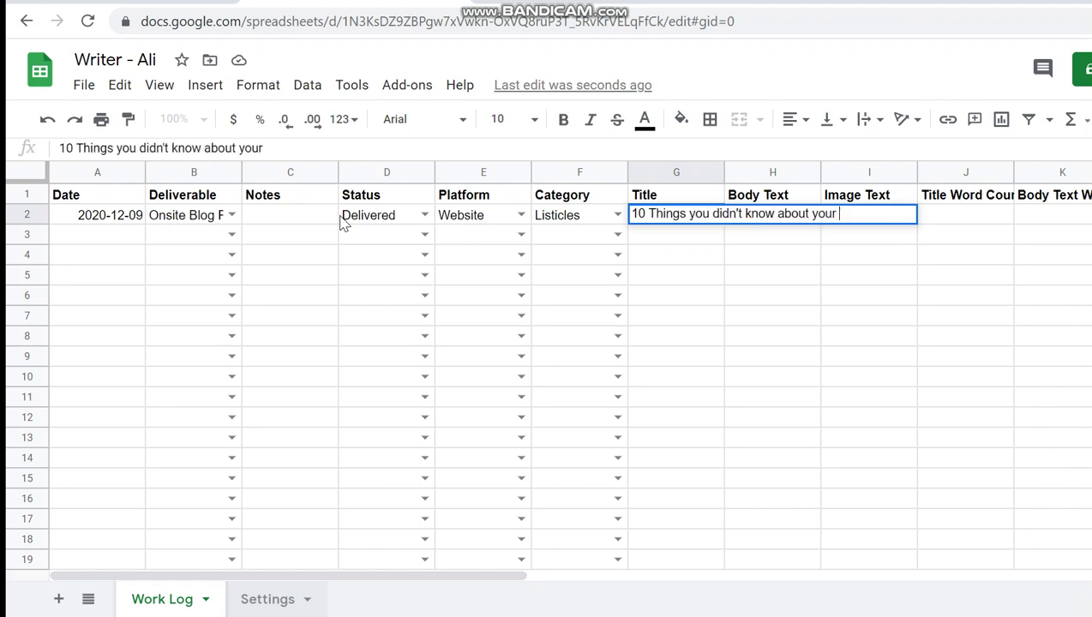
{"action": "type", "text": " house"}
{"action": "key", "text": "Return"}
{"action": "key", "text": "Up"}
{"action": "key", "text": "Right"}
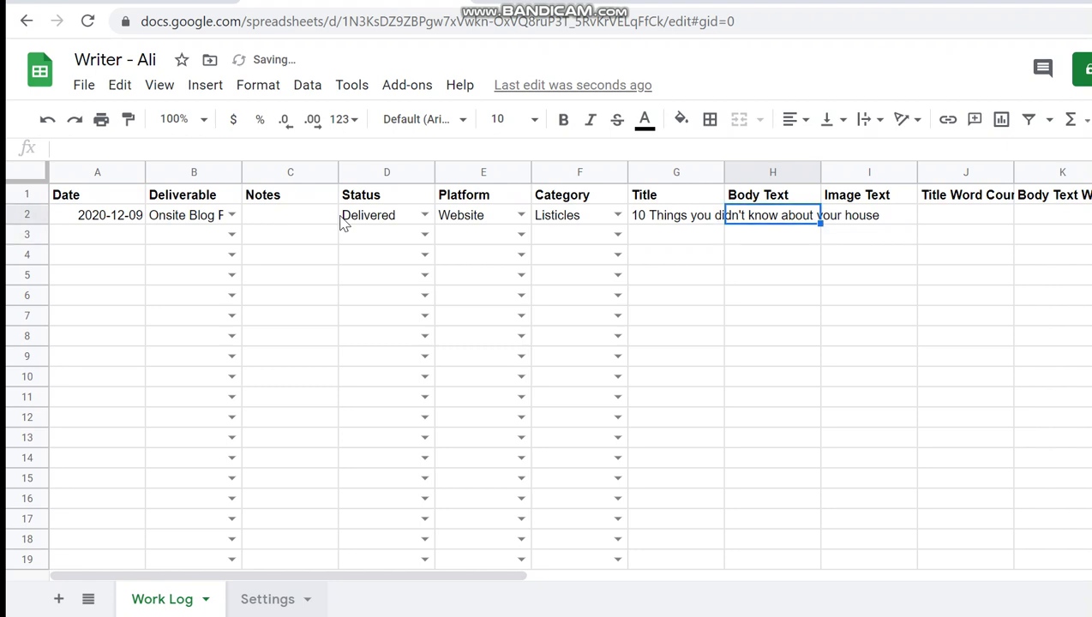
Try a =lorem() placeholder formula in the Body Text cell H2
{"action": "type", "text": "="}
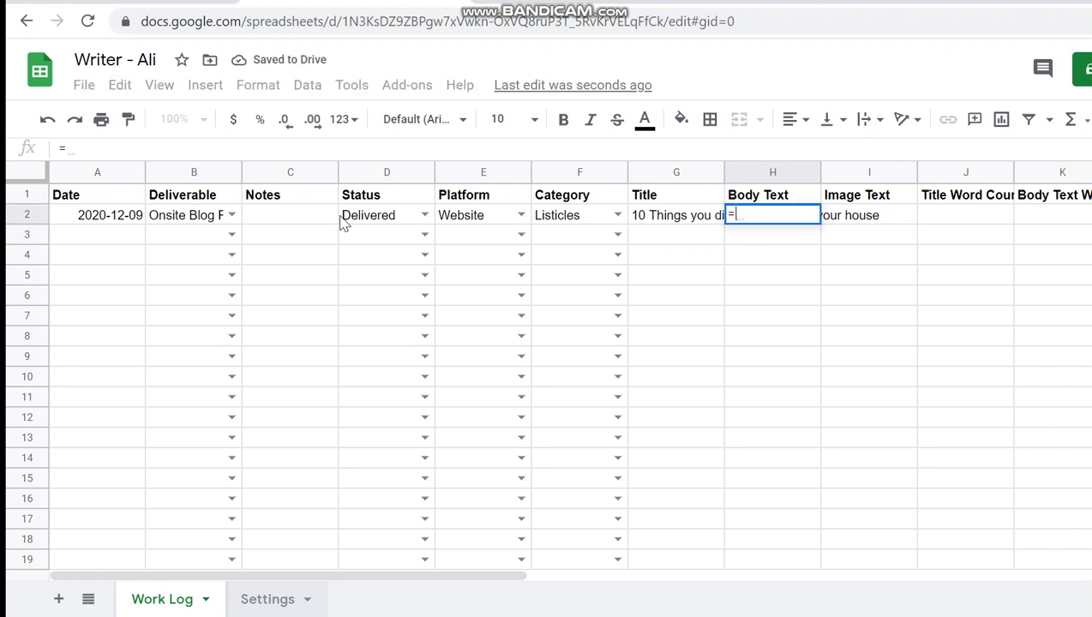
{"action": "type", "text": "lorem("}
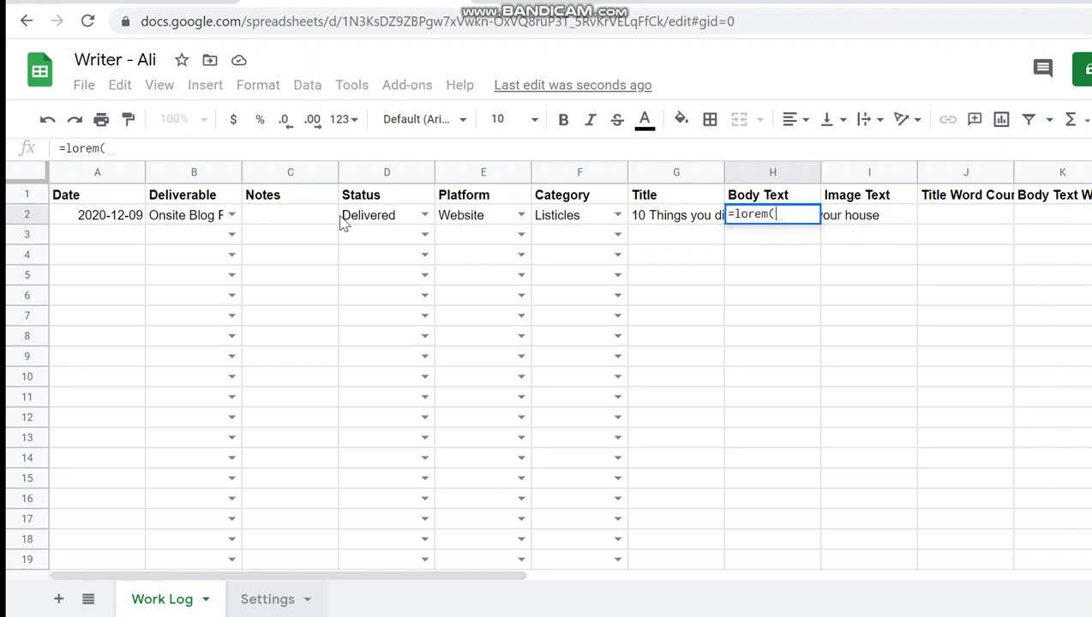
{"action": "type", "text": ")"}
{"action": "key", "text": "Return"}
{"action": "key", "text": "Up"}
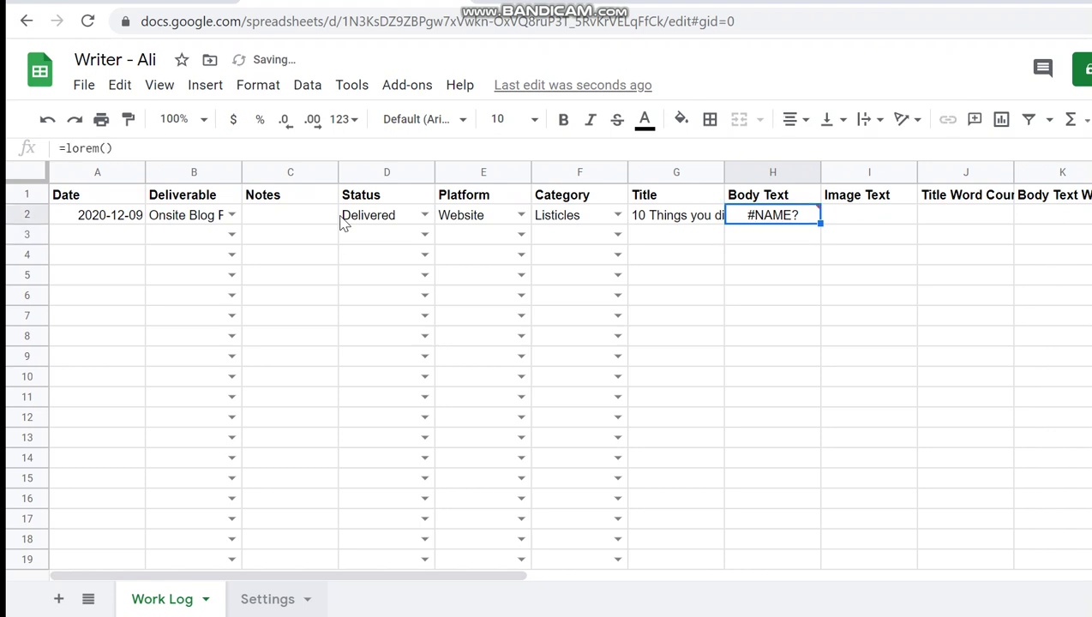
{"action": "left_click", "coordinate": [109, 148]}
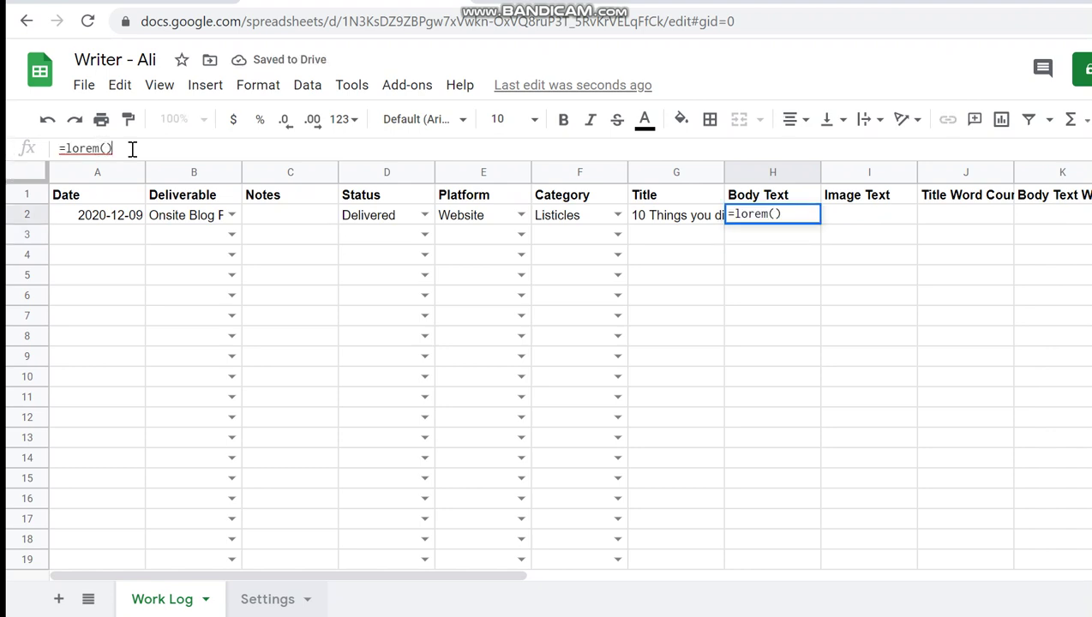
{"action": "key", "text": "BackSpace"}
{"action": "key", "text": "BackSpace"}
{"action": "key", "text": "BackSpace"}
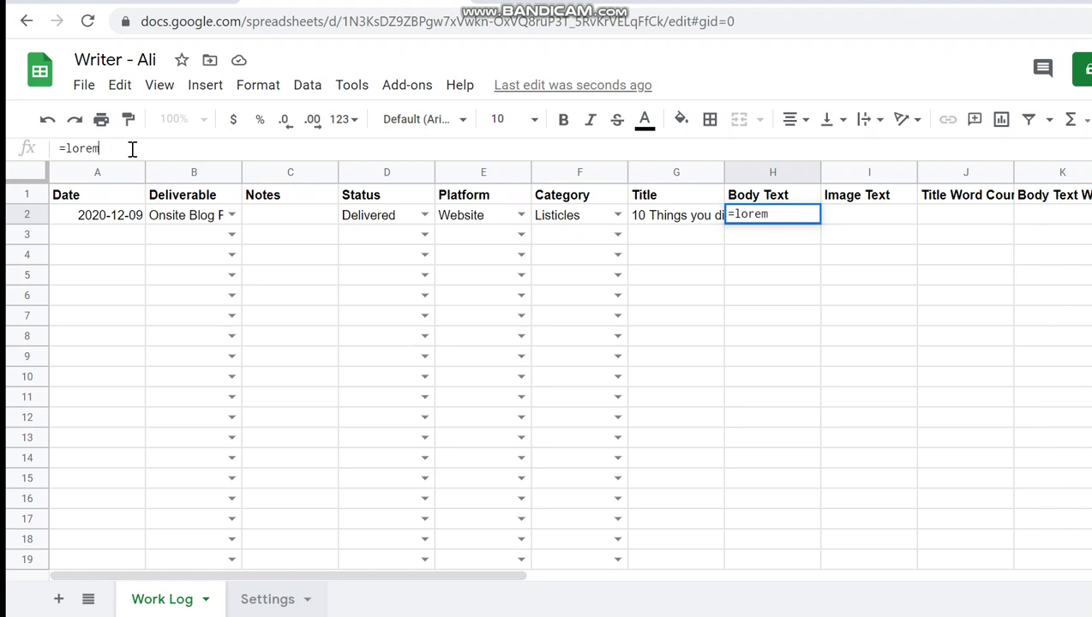
{"action": "type", "text": "("}
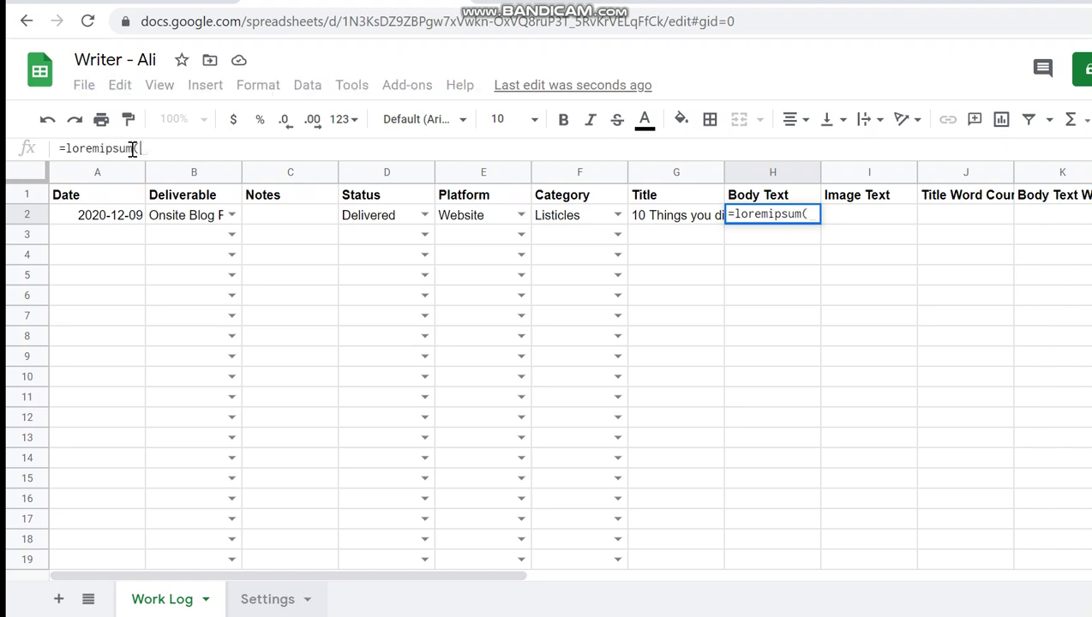
{"action": "key", "text": "Return"}
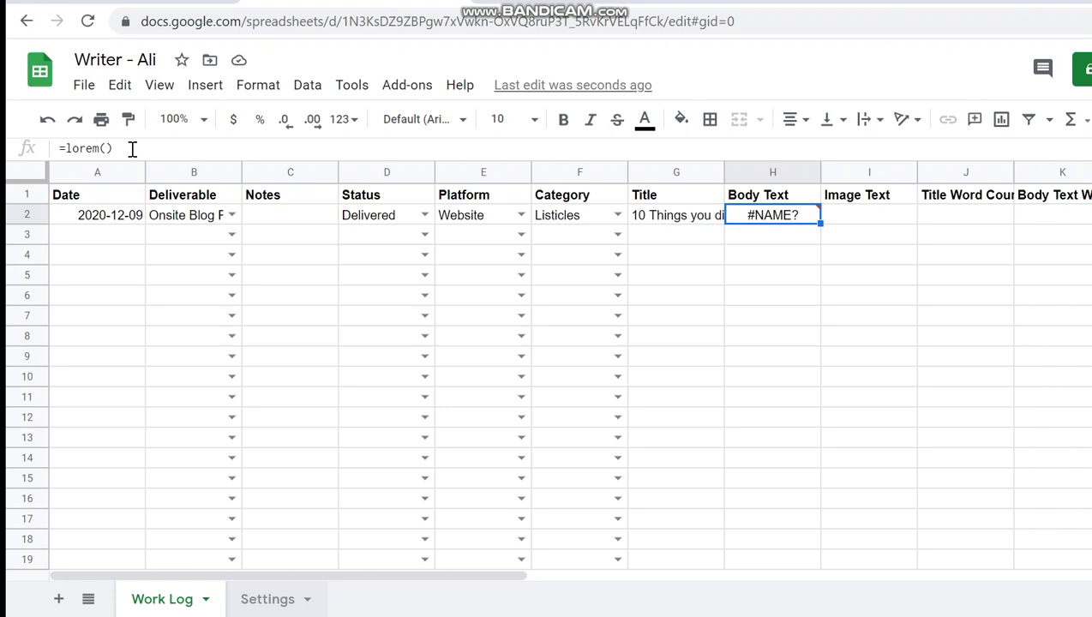
Fill H2 with gibberish placeholder text instead and open a new browser tab
{"action": "type", "text": "asbas ass hsdhasjkdhaskjd haslkdjhas kjd"}
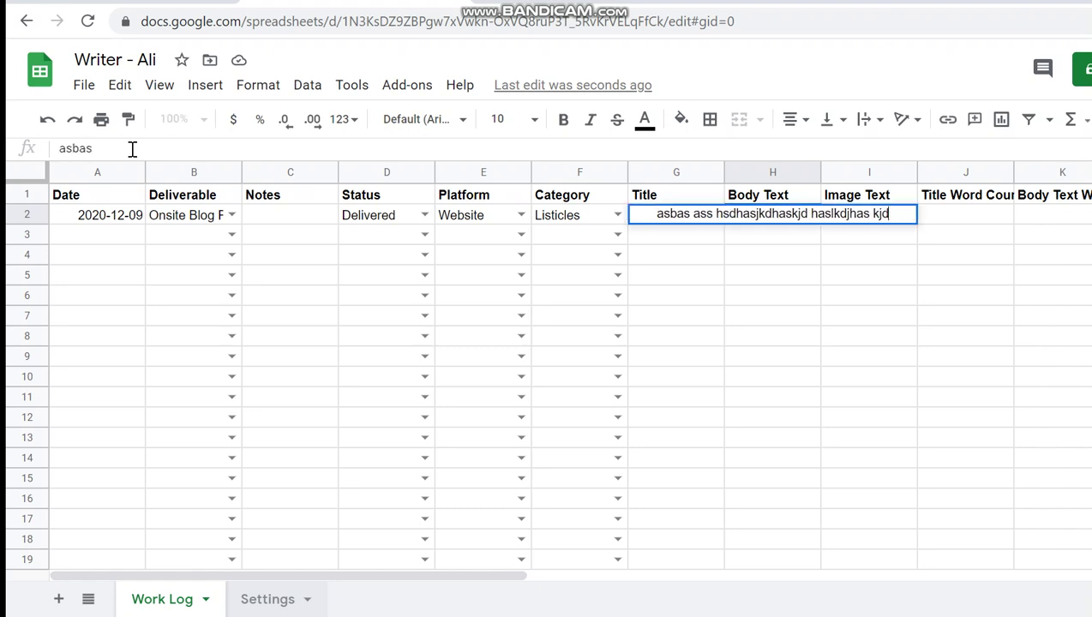
{"action": "type", "text": "ashlkjdahslkjdhaskj dhaj dhas; dhas; dh hda;l hf hsdkjf"}
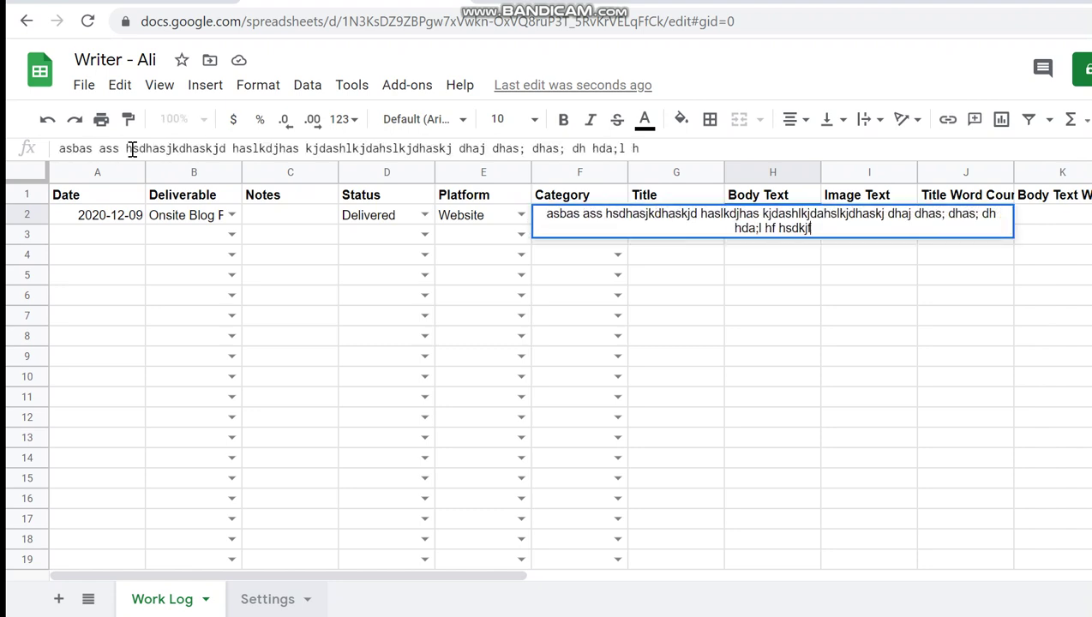
{"action": "type", "text": "h sadkjf hjsk hfaskj fhaslk jhsfalk shdk fjshajsh ksajhf lsk fh"}
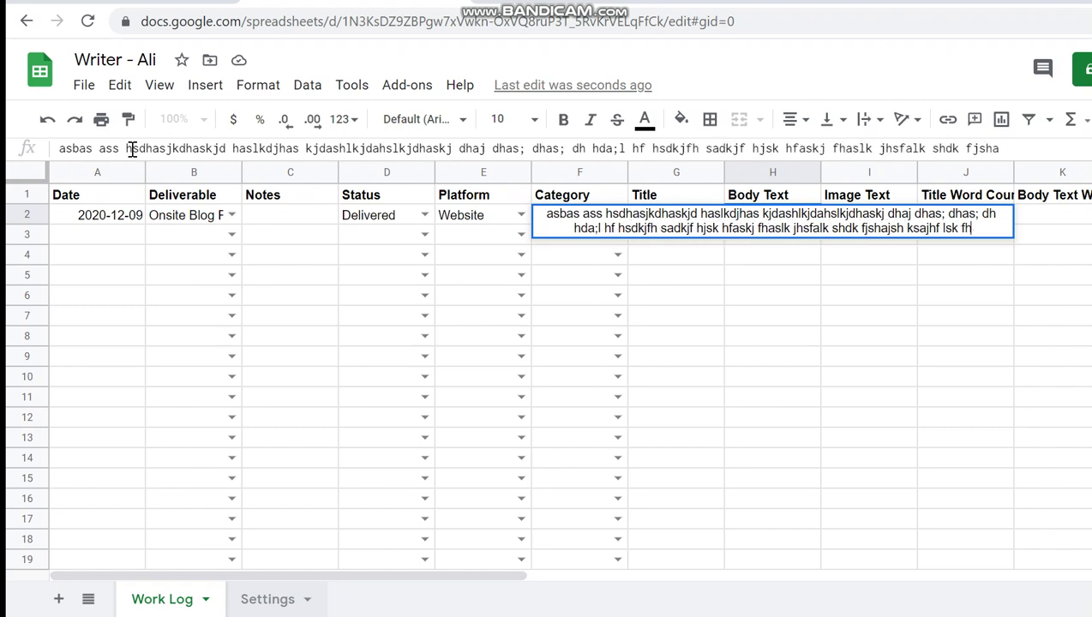
{"action": "type", "text": "salkjf sa"}
{"action": "key", "text": "Return"}
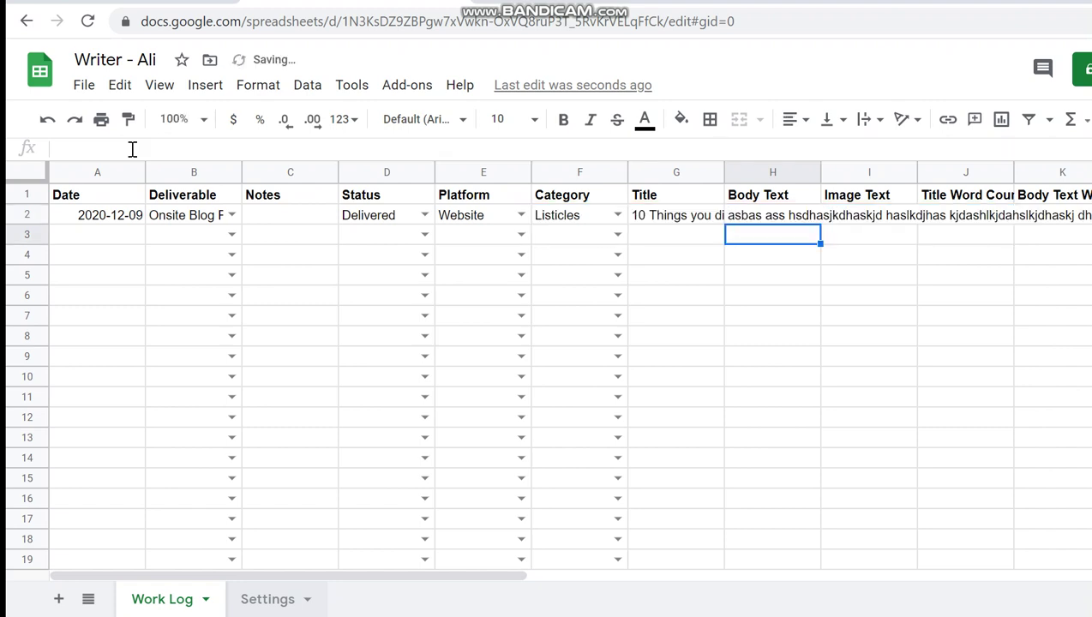
{"action": "key", "text": "ctrl+t"}
Go to bbc.com and open the EU mass-vaccination story
{"action": "type", "text": "bbc.c"}
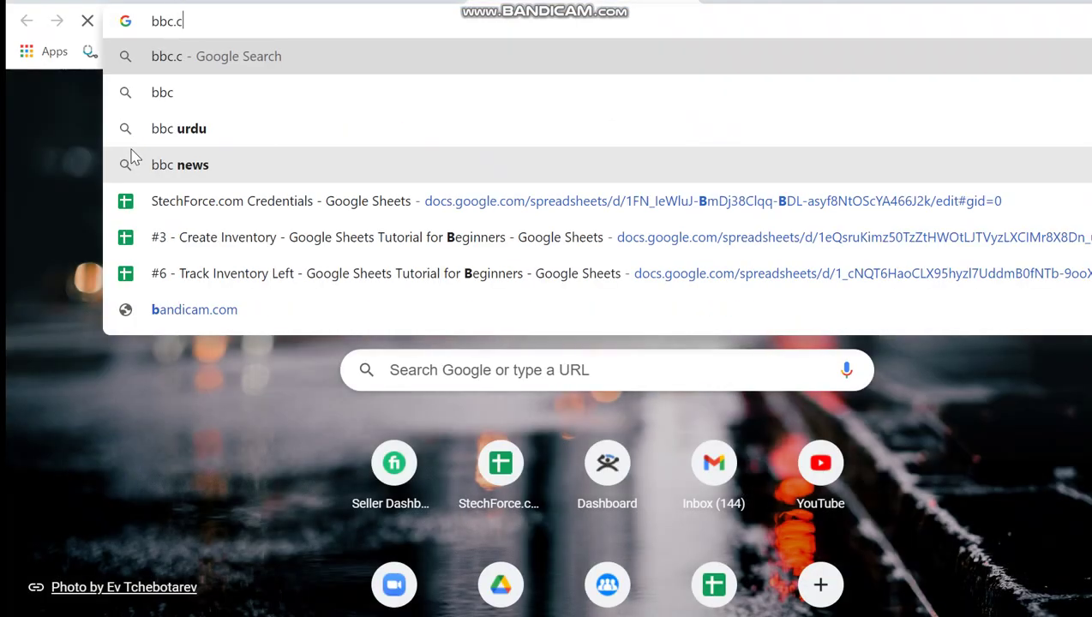
{"action": "type", "text": "om"}
{"action": "key", "text": "Return"}
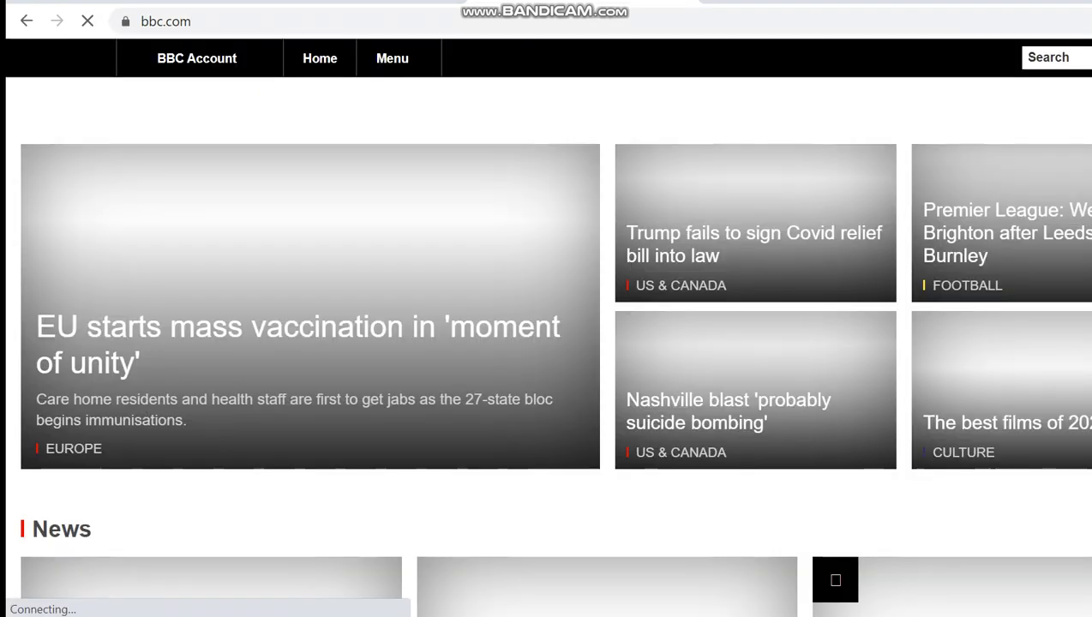
{"action": "scroll", "coordinate": [326, 367], "scroll_direction": "down", "scroll_amount": 1}
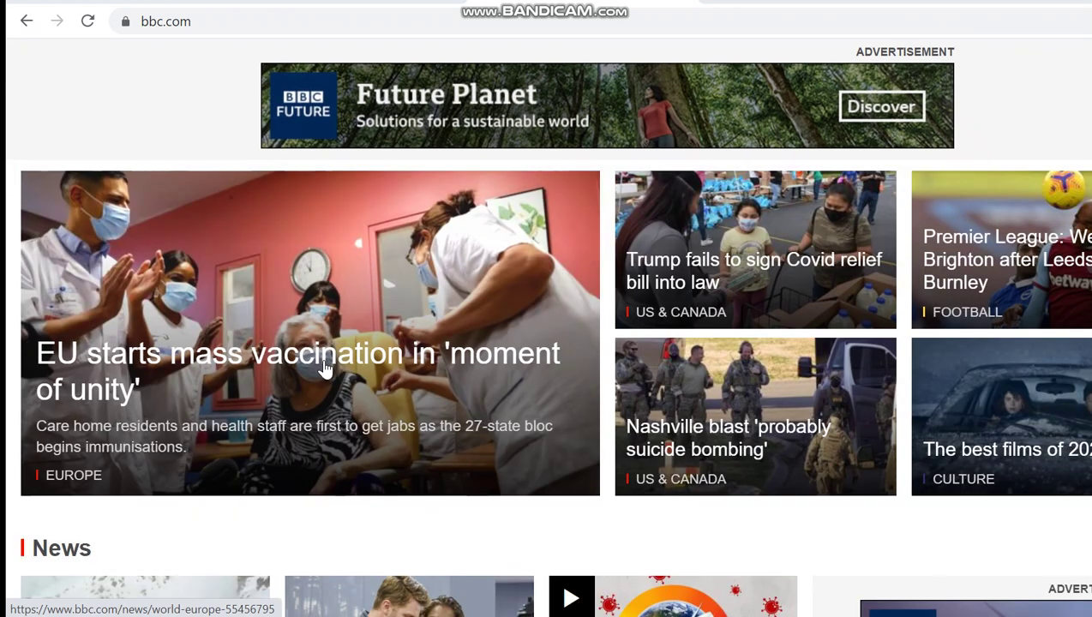
{"action": "left_click", "coordinate": [326, 367]}
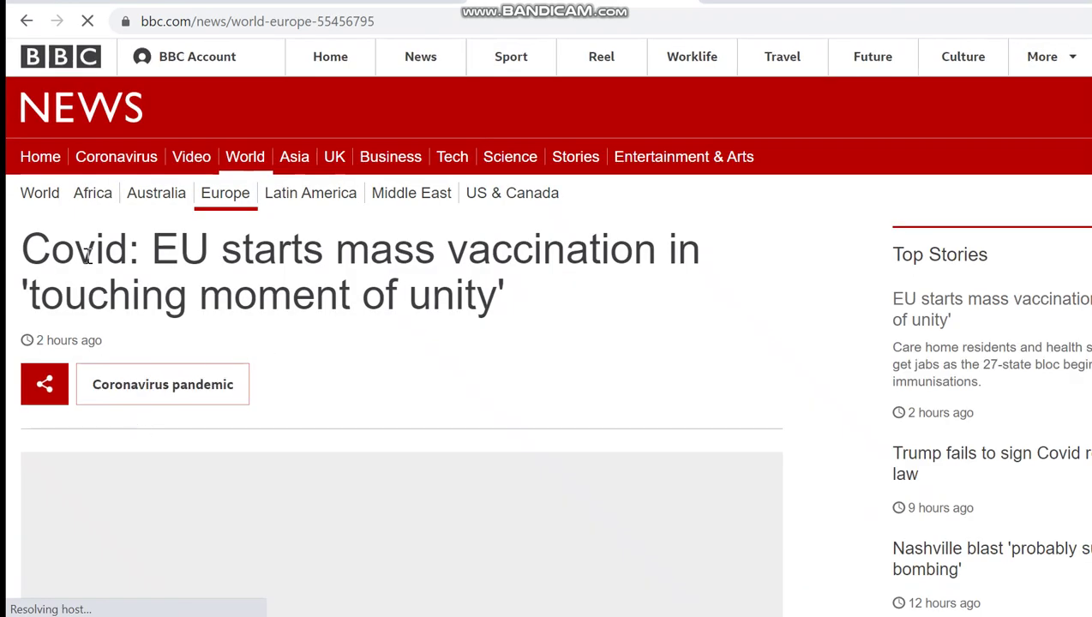
Scroll through the vaccination article and select its paragraphs for copying
{"action": "scroll", "coordinate": [493, 497], "scroll_direction": "down", "scroll_amount": 2}
{"action": "scroll", "coordinate": [433, 495], "scroll_direction": "down", "scroll_amount": 5}
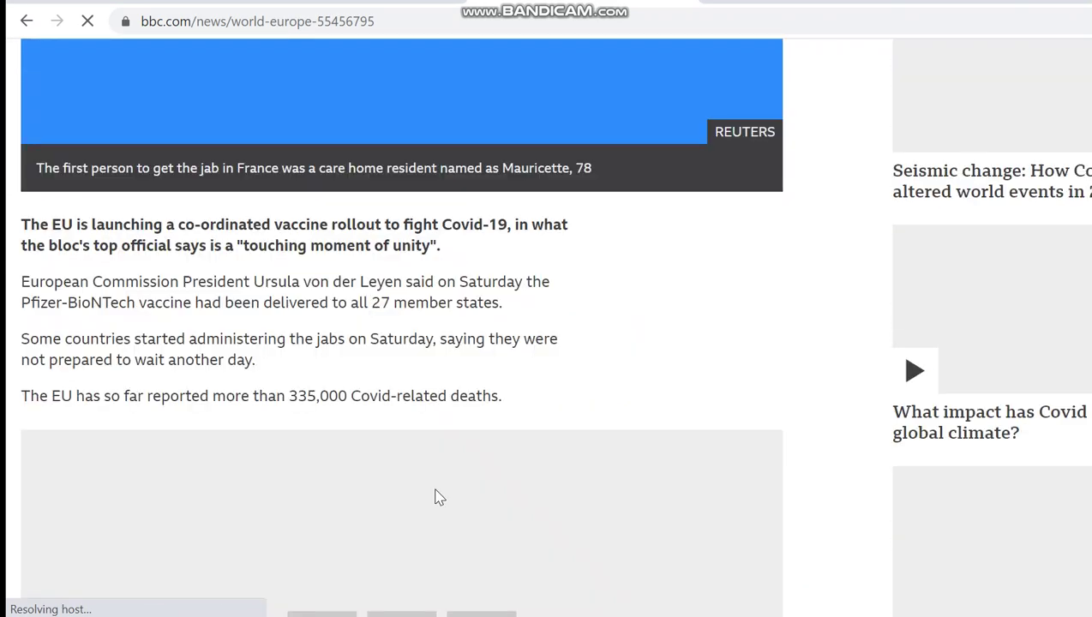
{"action": "scroll", "coordinate": [431, 488], "scroll_direction": "down", "scroll_amount": 5}
{"action": "scroll", "coordinate": [432, 490], "scroll_direction": "down", "scroll_amount": 5}
{"action": "scroll", "coordinate": [432, 490], "scroll_direction": "up", "scroll_amount": 12}
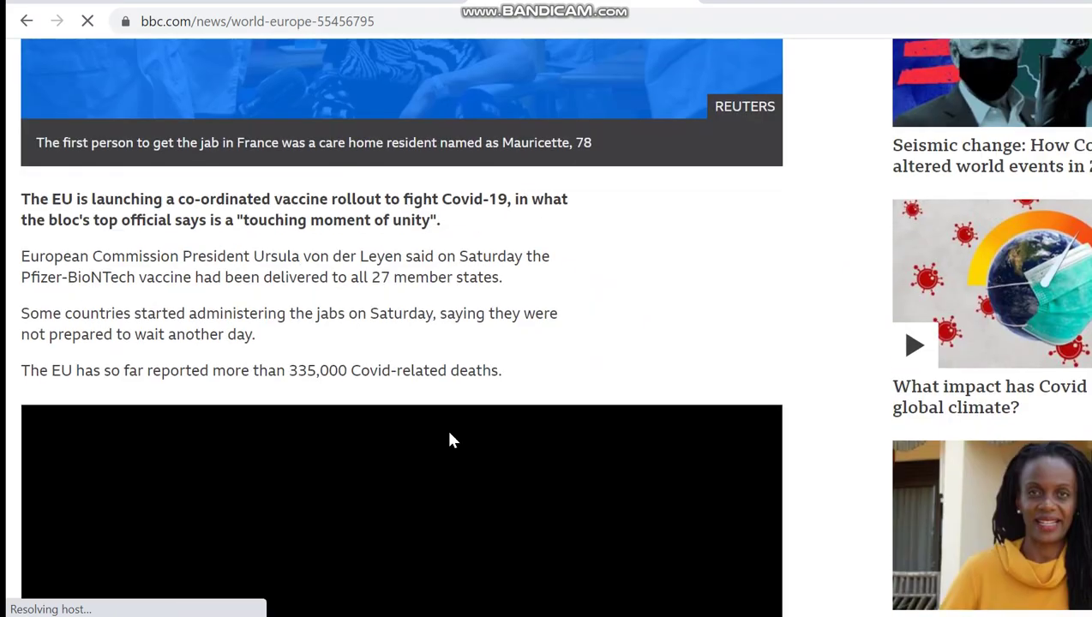
{"action": "scroll", "coordinate": [476, 548], "scroll_direction": "down", "scroll_amount": 8}
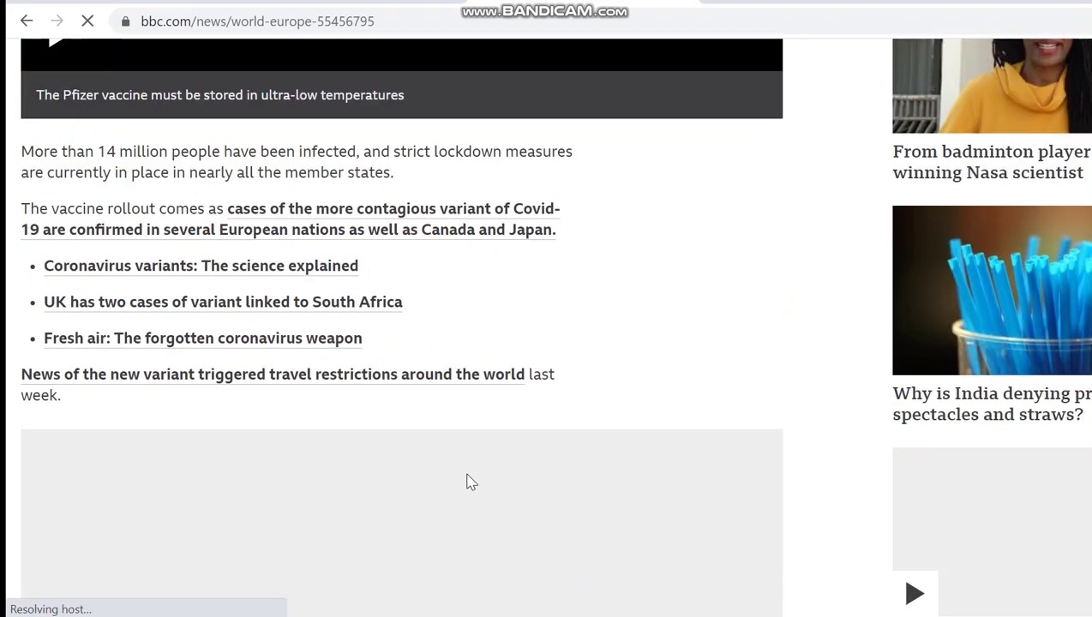
{"action": "scroll", "coordinate": [470, 482], "scroll_direction": "down", "scroll_amount": 5}
{"action": "scroll", "coordinate": [469, 482], "scroll_direction": "down", "scroll_amount": 5}
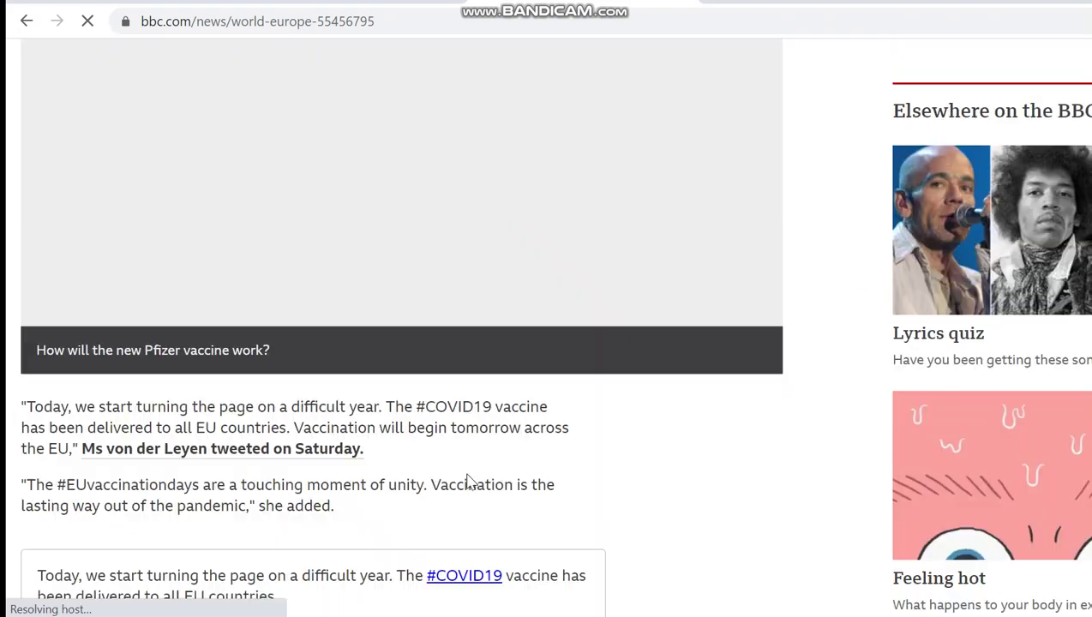
{"action": "scroll", "coordinate": [468, 481], "scroll_direction": "down", "scroll_amount": 6}
{"action": "scroll", "coordinate": [470, 480], "scroll_direction": "down", "scroll_amount": 4}
{"action": "scroll", "coordinate": [463, 468], "scroll_direction": "down", "scroll_amount": 2}
{"action": "scroll", "coordinate": [241, 389], "scroll_direction": "up", "scroll_amount": 7}
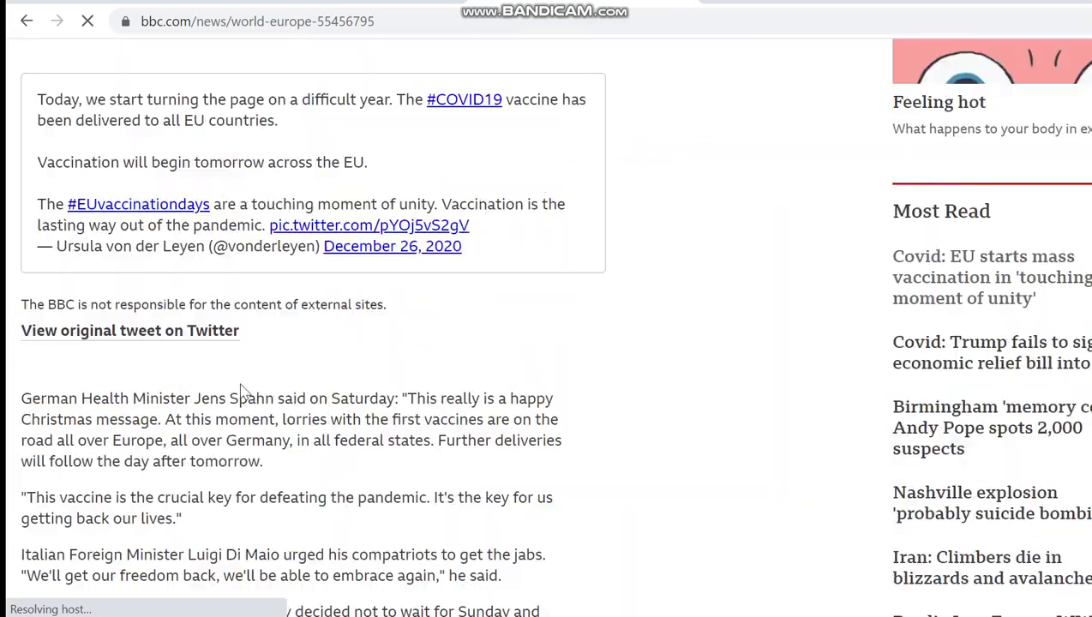
{"action": "scroll", "coordinate": [134, 409], "scroll_direction": "up", "scroll_amount": 5}
{"action": "scroll", "coordinate": [427, 442], "scroll_direction": "down", "scroll_amount": 10}
{"action": "scroll", "coordinate": [427, 460], "scroll_direction": "down", "scroll_amount": 6}
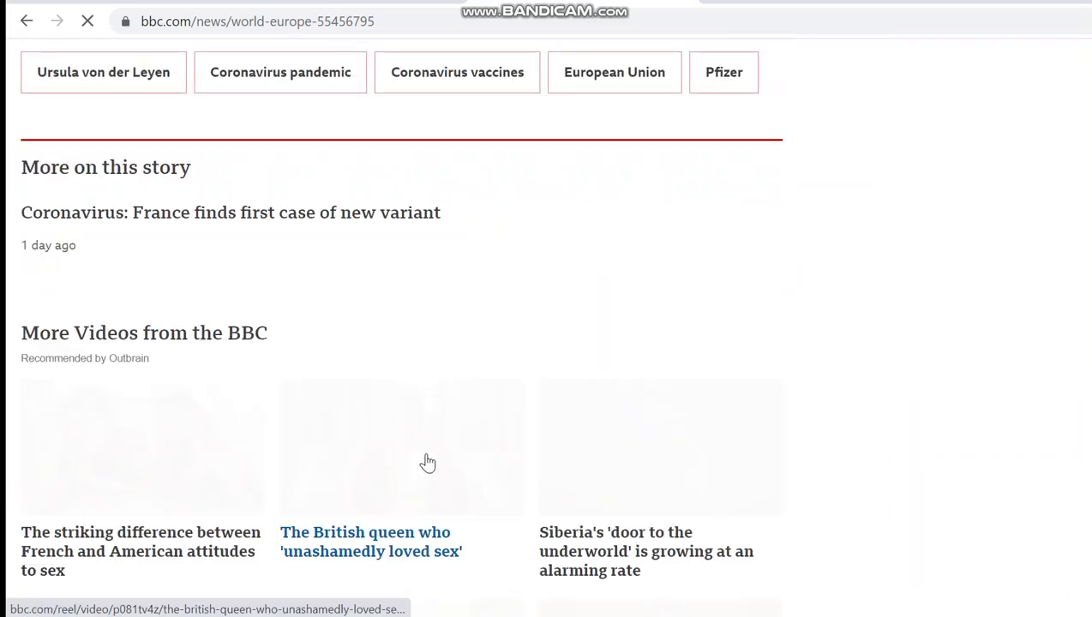
{"action": "scroll", "coordinate": [428, 460], "scroll_direction": "up", "scroll_amount": 6}
{"action": "scroll", "coordinate": [388, 449], "scroll_direction": "down", "scroll_amount": 1}
{"action": "scroll", "coordinate": [399, 442], "scroll_direction": "up", "scroll_amount": 1}
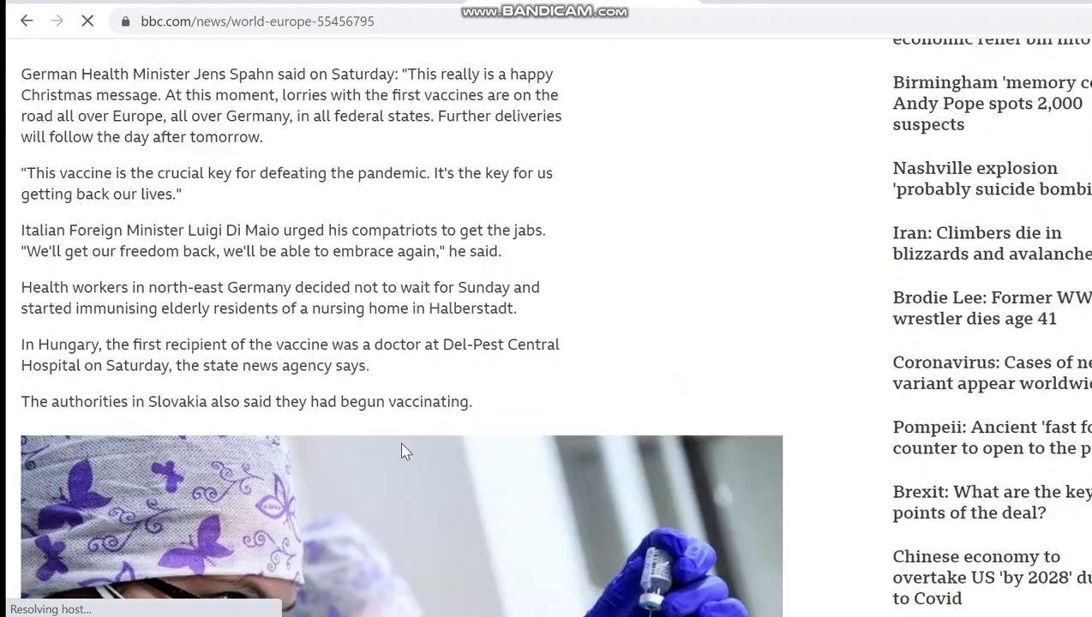
{"action": "scroll", "coordinate": [399, 441], "scroll_direction": "down", "scroll_amount": 1}
{"action": "left_click", "coordinate": [505, 350], "text": "shift"}
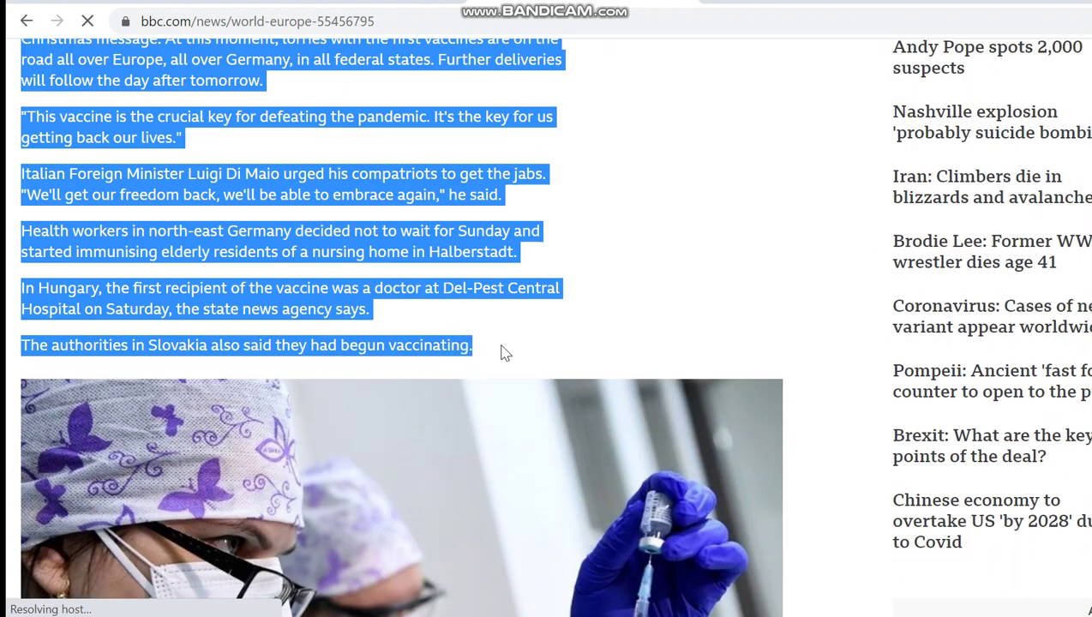
Replace H2's placeholder text with the pasted BBC vaccination article
{"action": "key", "text": "ctrl+Tab"}
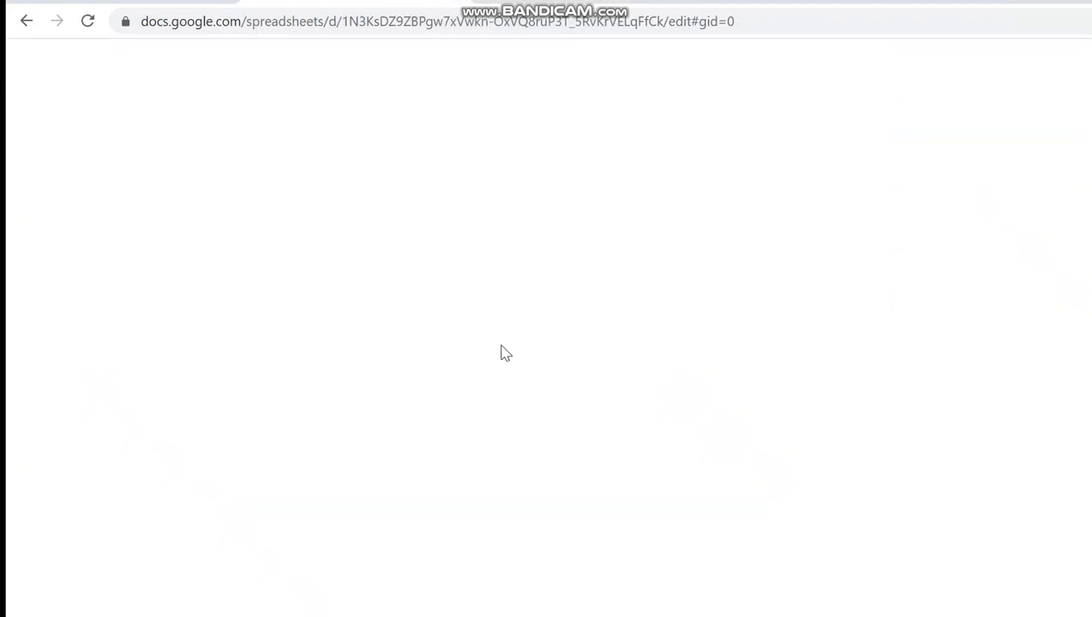
{"action": "left_click", "coordinate": [765, 214]}
{"action": "double_click", "coordinate": [765, 214]}
{"action": "key", "text": "ctrl+a"}
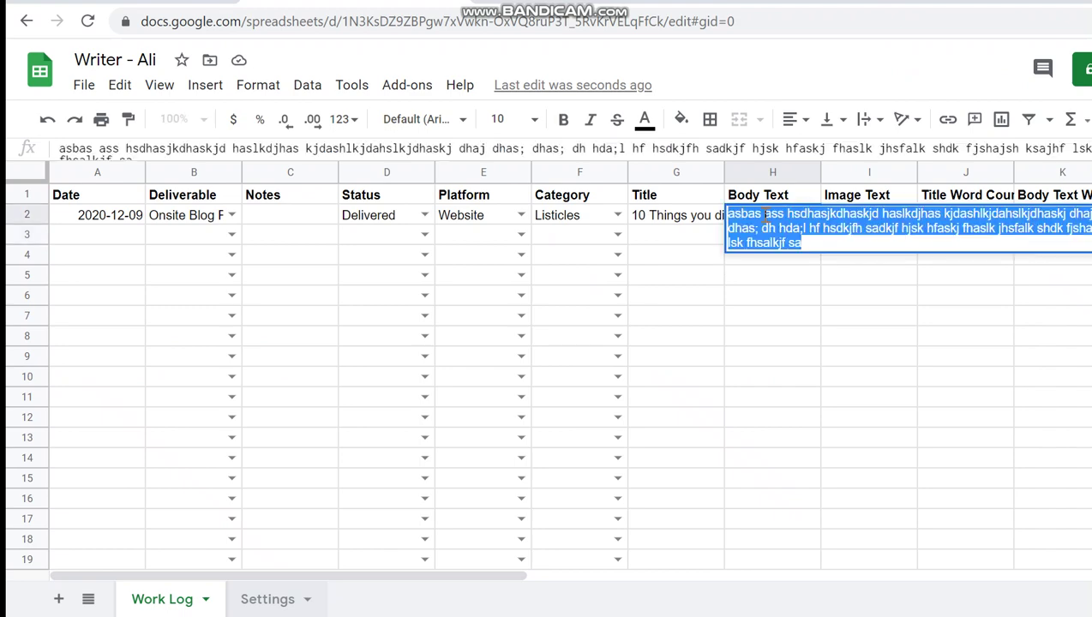
{"action": "key", "text": "ctrl+v"}
{"action": "key", "text": "Return"}
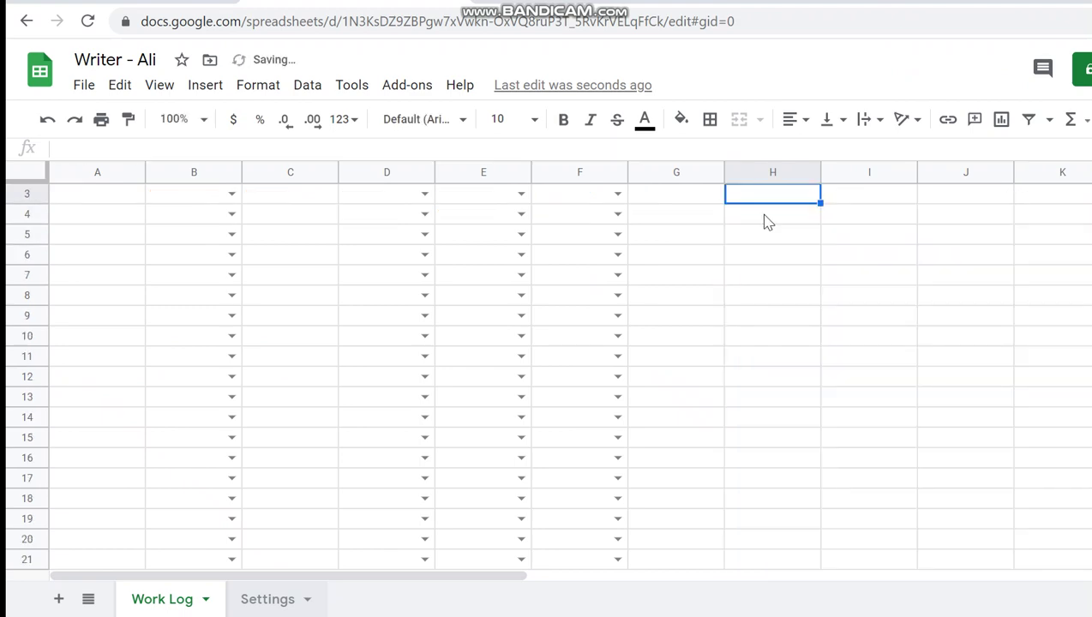
{"action": "key", "text": "Up"}
{"action": "key", "text": "Up"}
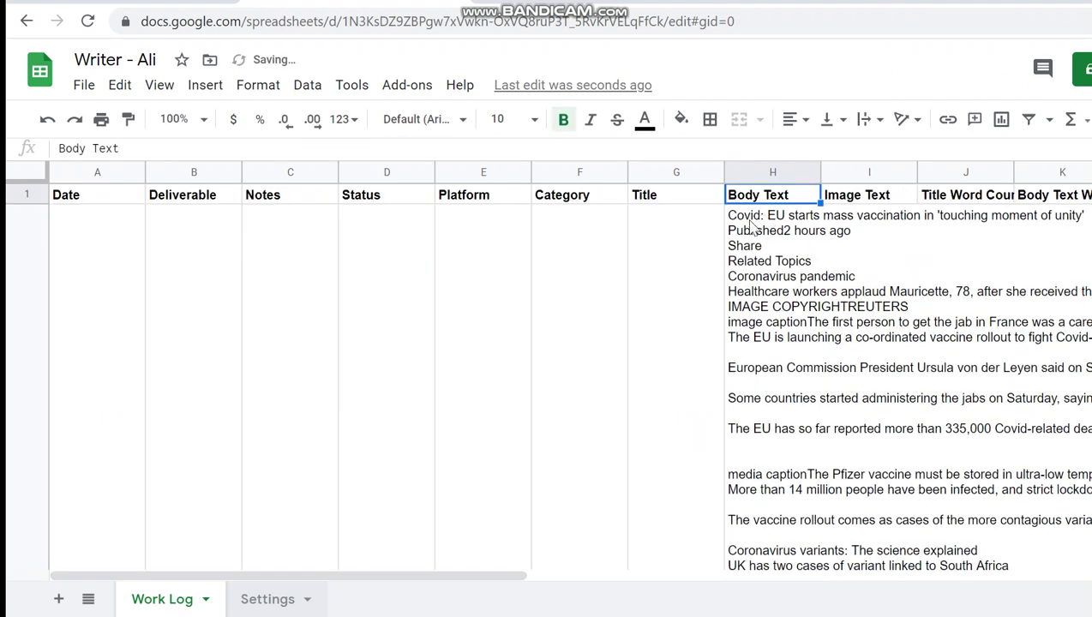
Set the whole sheet's text wrapping to Overflow so row 2 returns to normal height
{"action": "left_click", "coordinate": [524, 255]}
{"action": "left_click", "coordinate": [38, 180]}
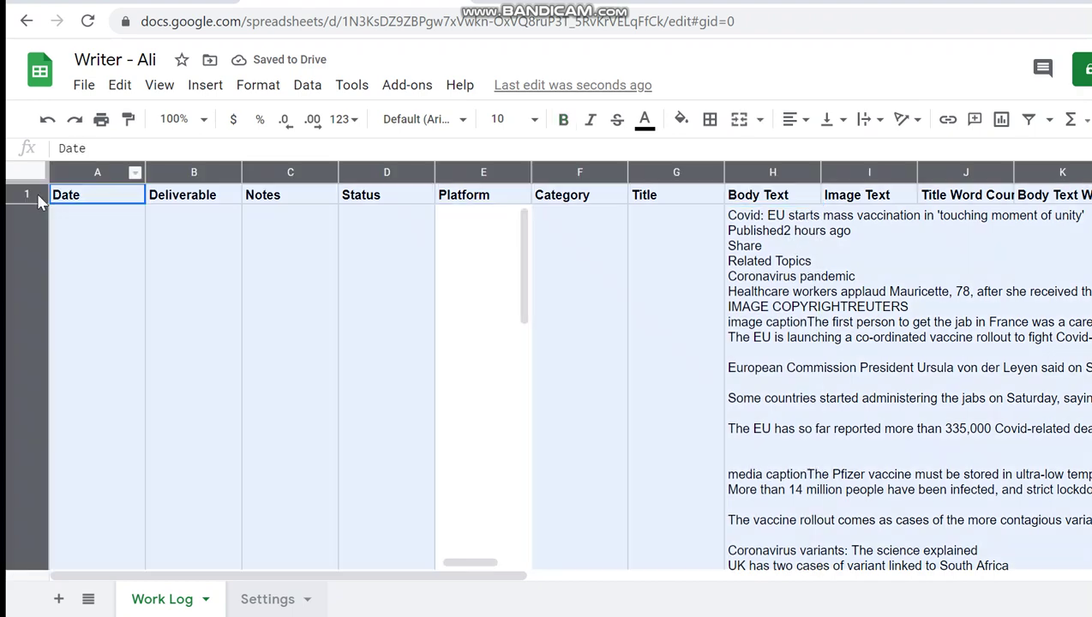
{"action": "left_click", "coordinate": [780, 227]}
{"action": "left_click", "coordinate": [876, 221]}
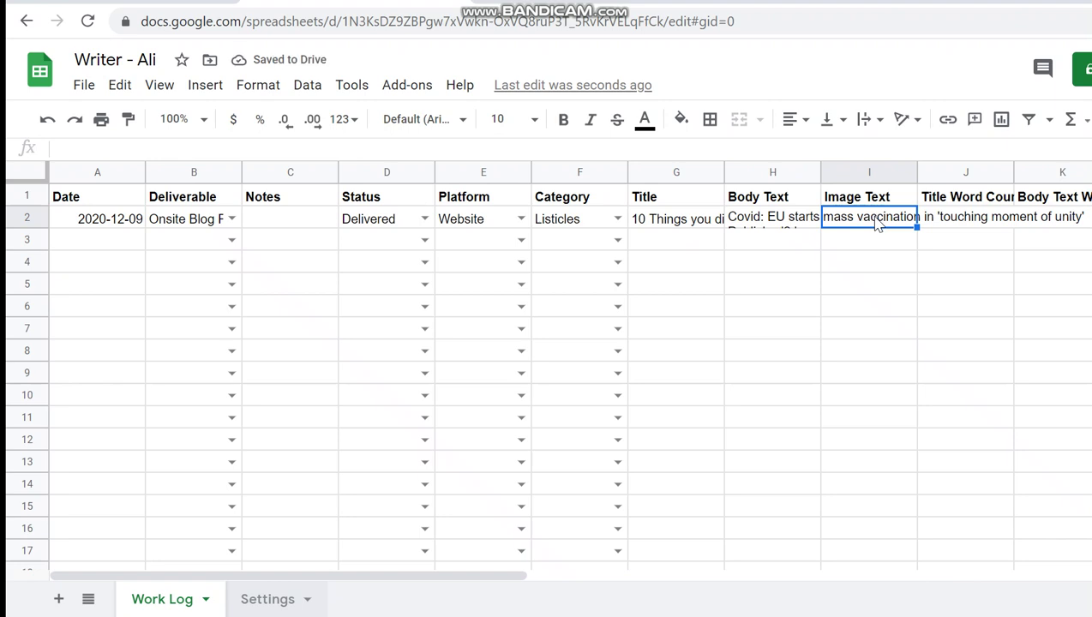
{"action": "left_click", "coordinate": [951, 225]}
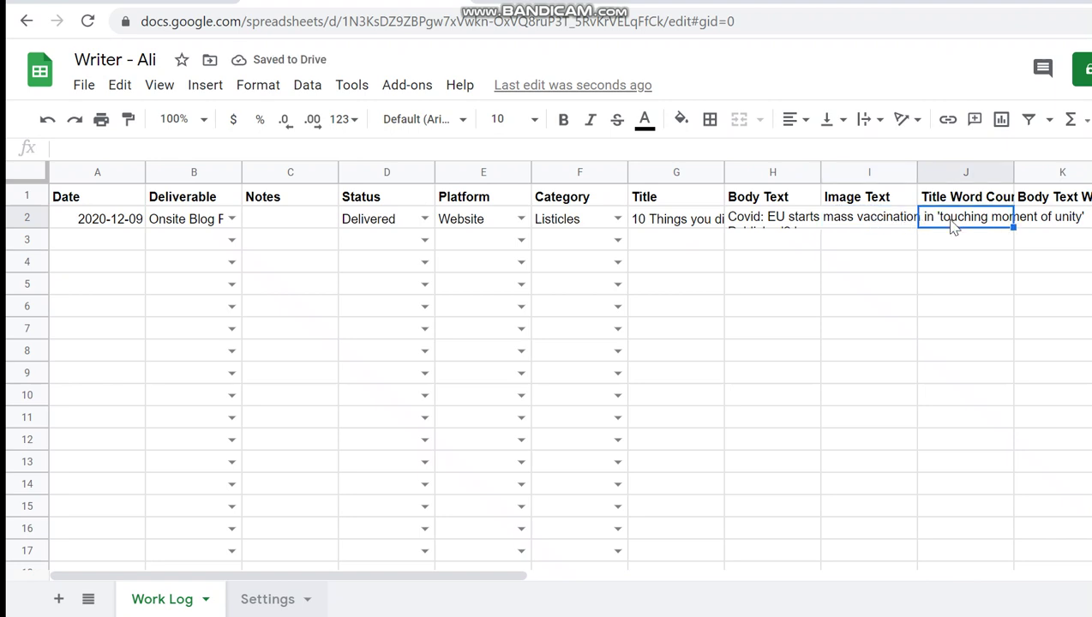
Enter =counta(G2) in J2 as a first word-count attempt
{"action": "type", "text": "="}
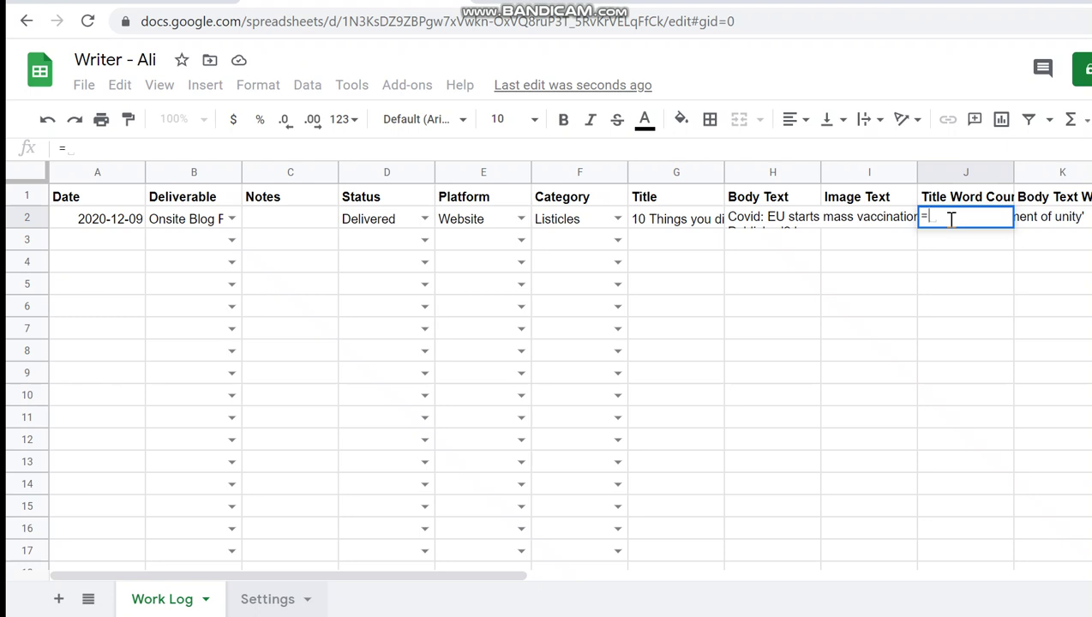
{"action": "type", "text": "split"}
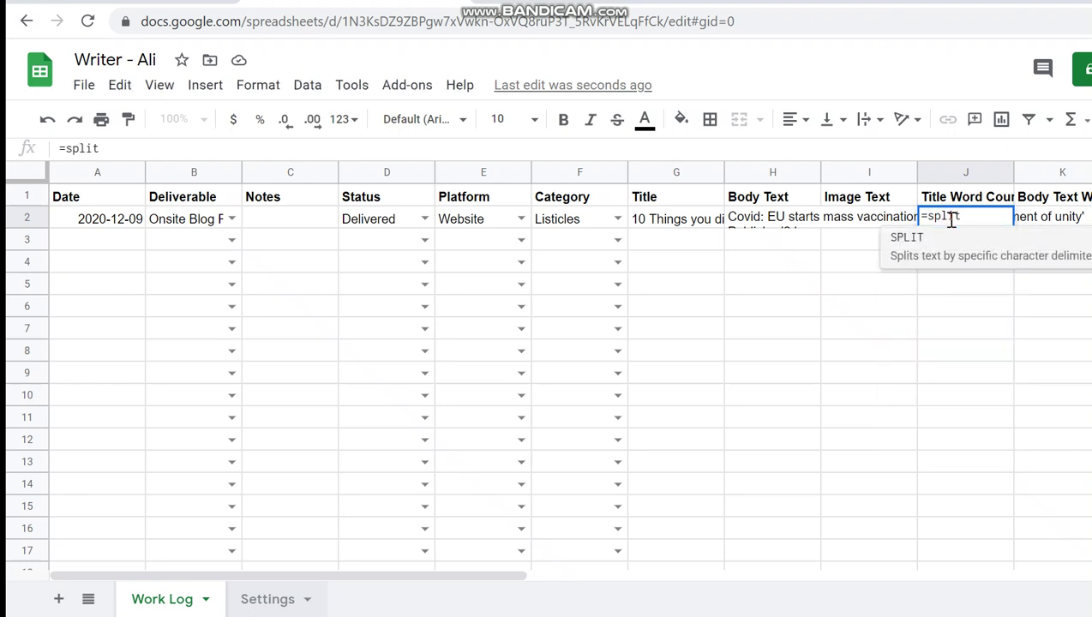
{"action": "key", "text": "BackSpace"}
{"action": "key", "text": "BackSpace"}
{"action": "key", "text": "BackSpace"}
{"action": "key", "text": "BackSpace"}
{"action": "type", "text": "counta"}
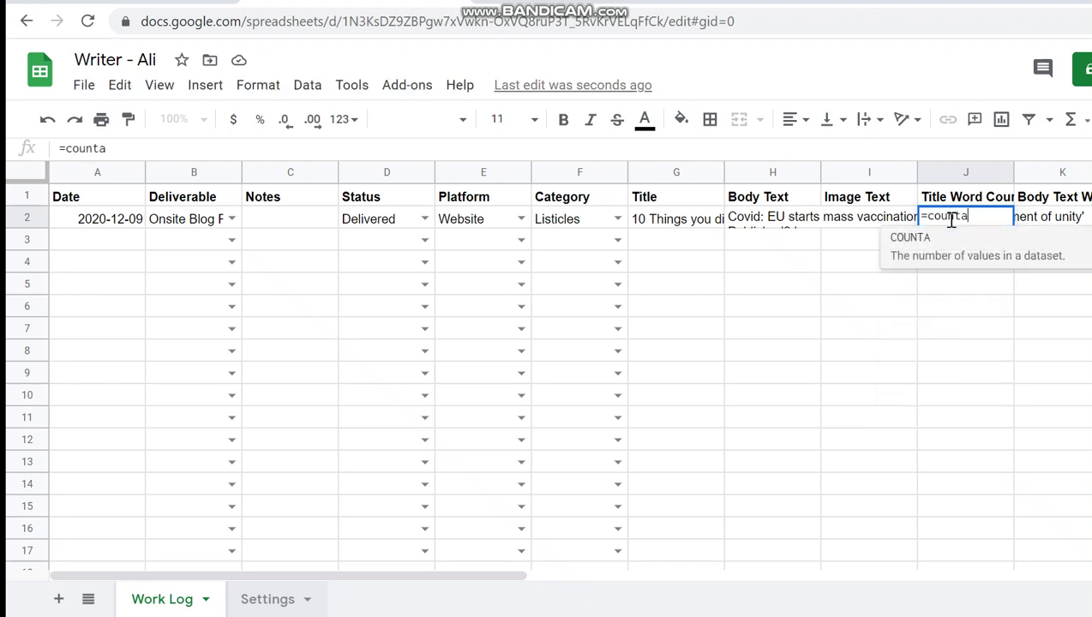
{"action": "type", "text": "("}
{"action": "left_click", "coordinate": [672, 221]}
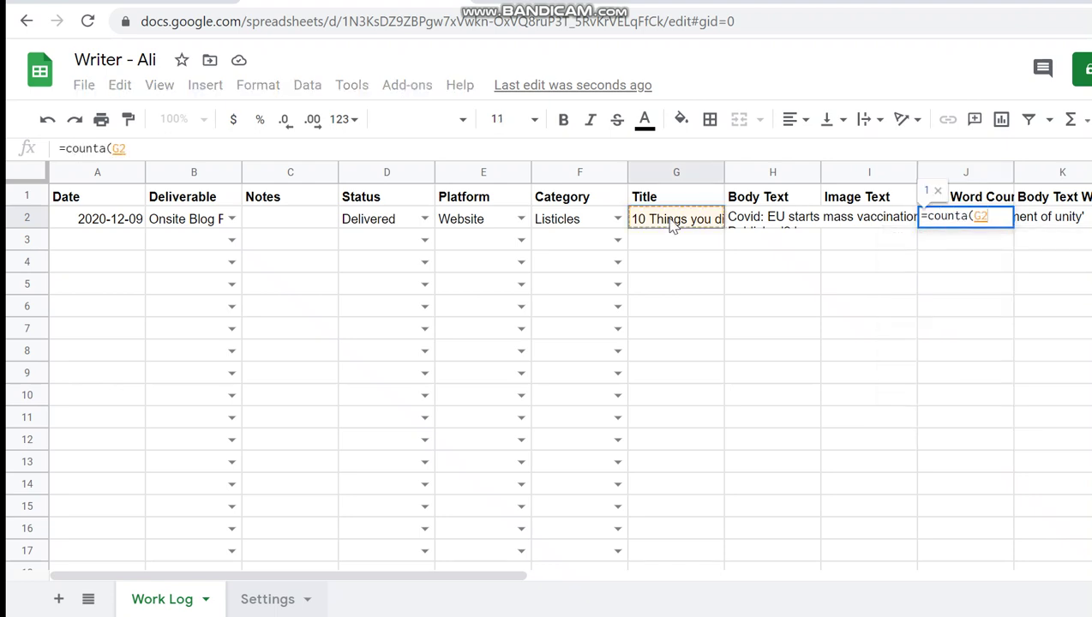
{"action": "type", "text": ")"}
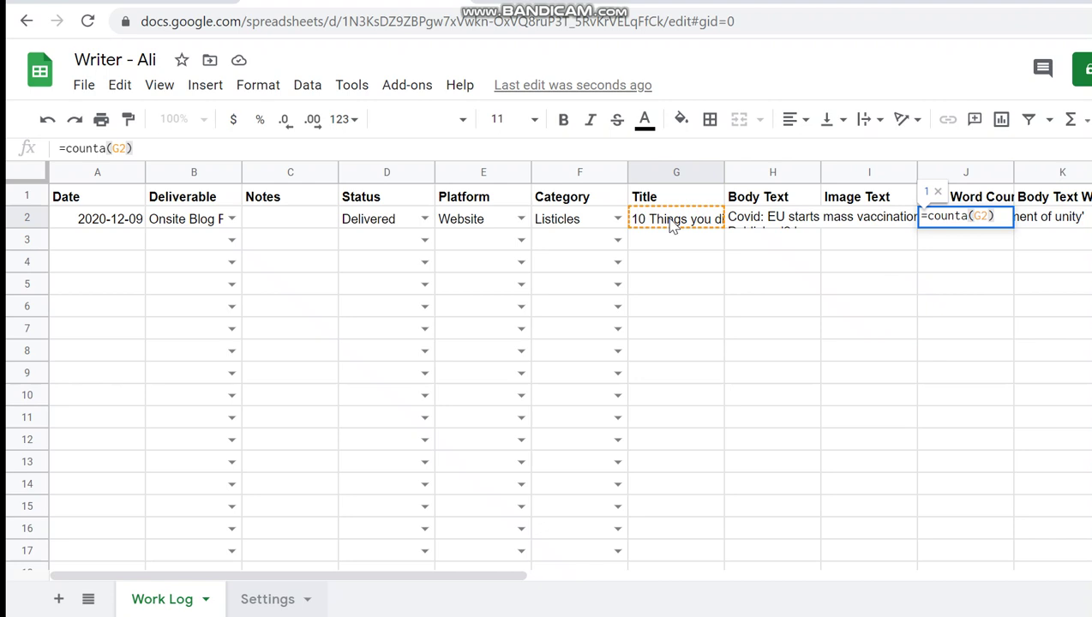
{"action": "key", "text": "Return"}
{"action": "key", "text": "Up"}
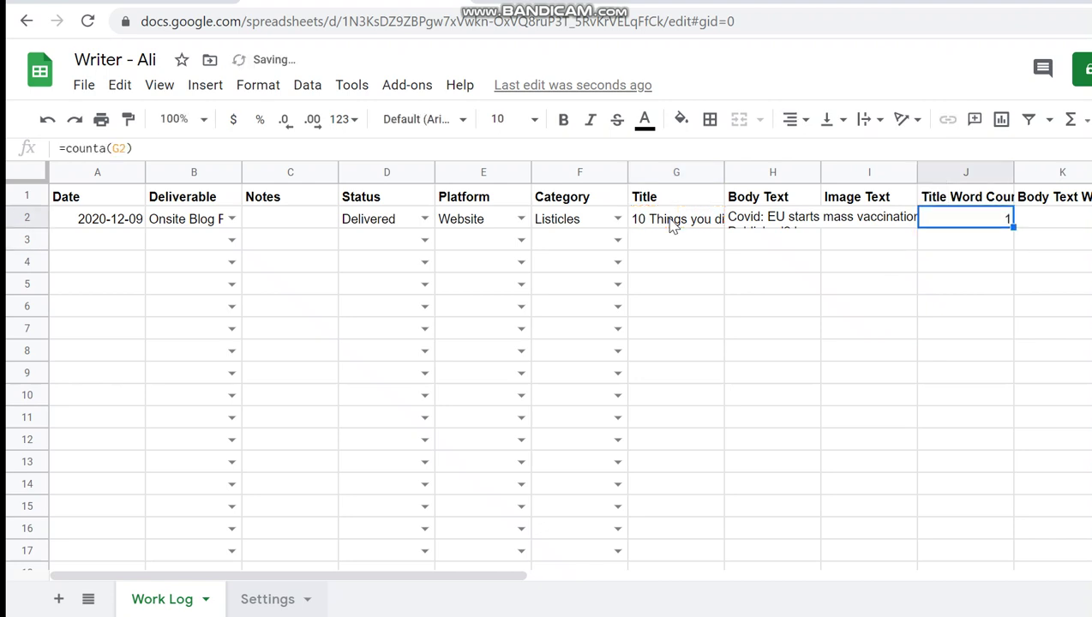
Wrap the formula's reference in SPLIT so J2 counts separate words
{"action": "key", "text": "Return"}
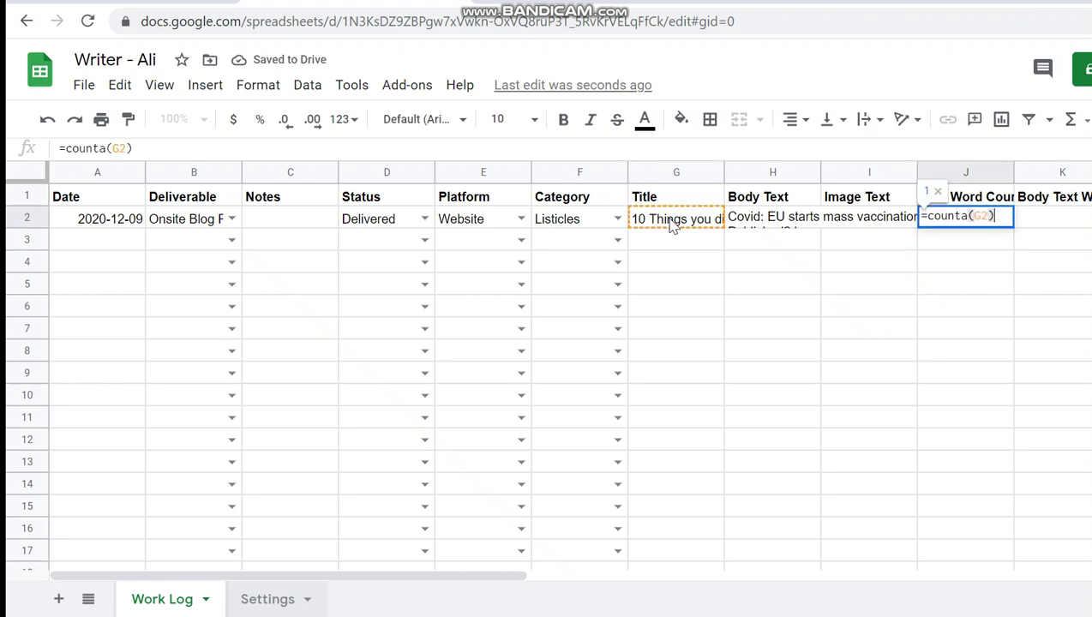
{"action": "key", "text": "Left"}
{"action": "key", "text": "shift+Left"}
{"action": "key", "text": "shift+Left"}
{"action": "type", "text": "spl"}
{"action": "key", "text": "Tab"}
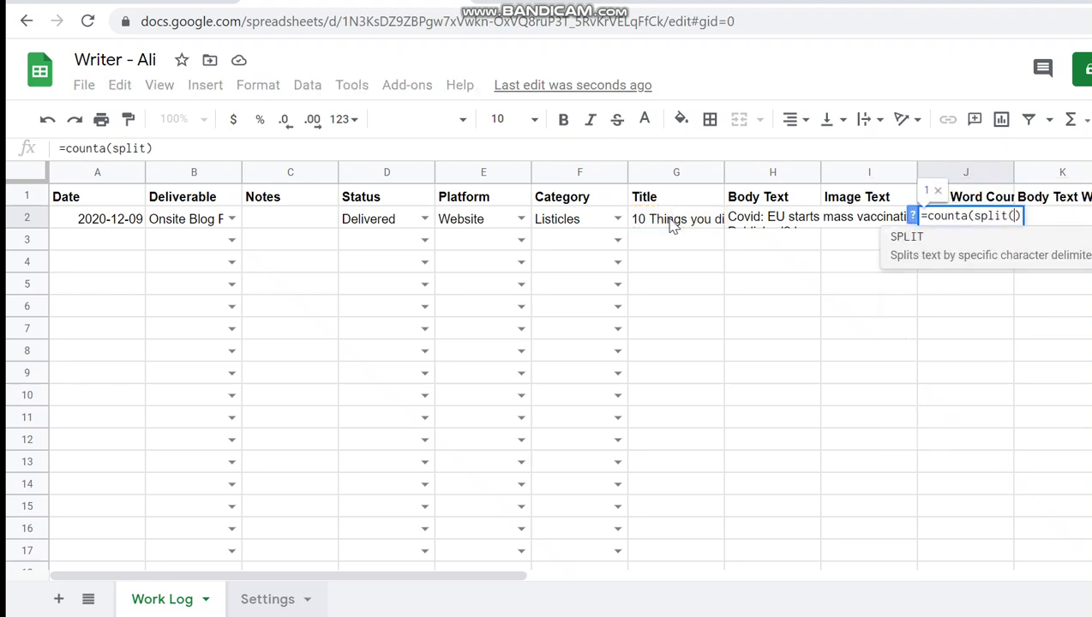
{"action": "type", "text": "F2"}
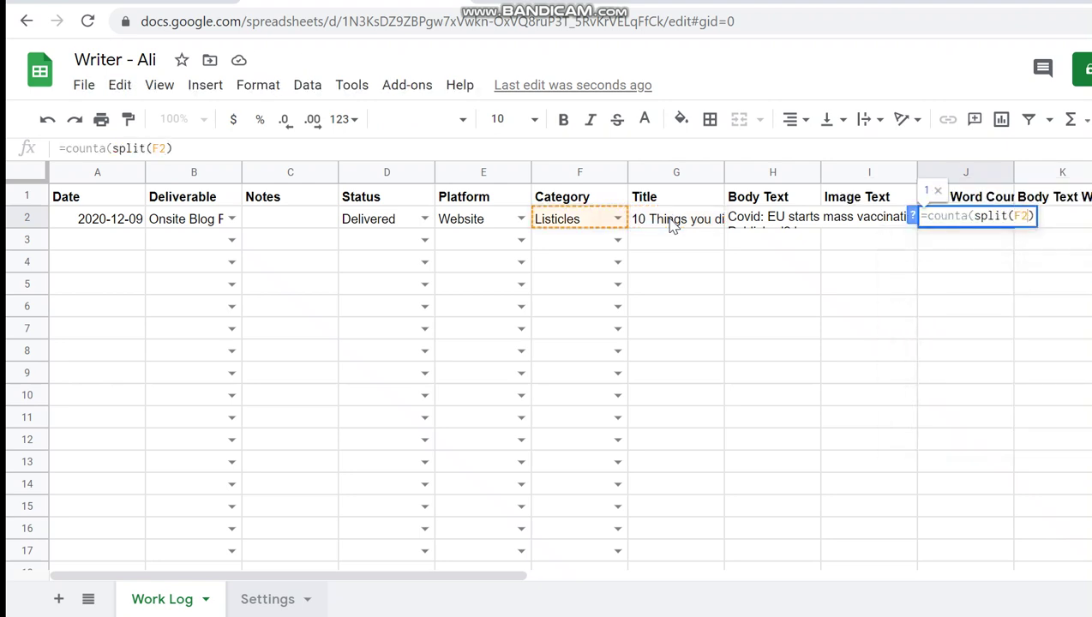
{"action": "type", "text": ")"}
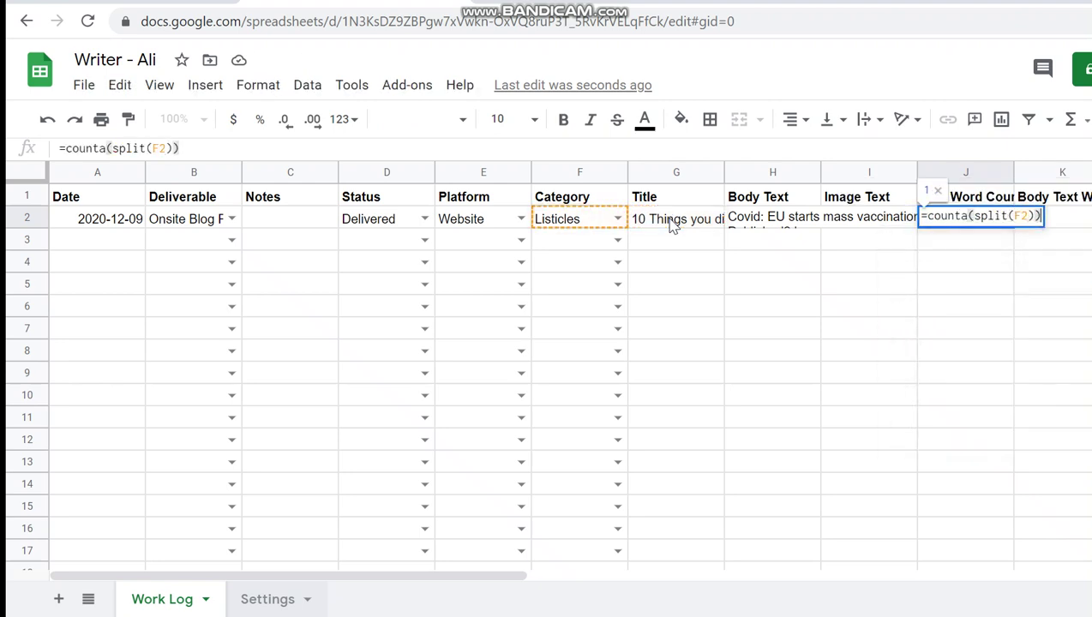
{"action": "key", "text": "Return"}
{"action": "key", "text": "Up"}
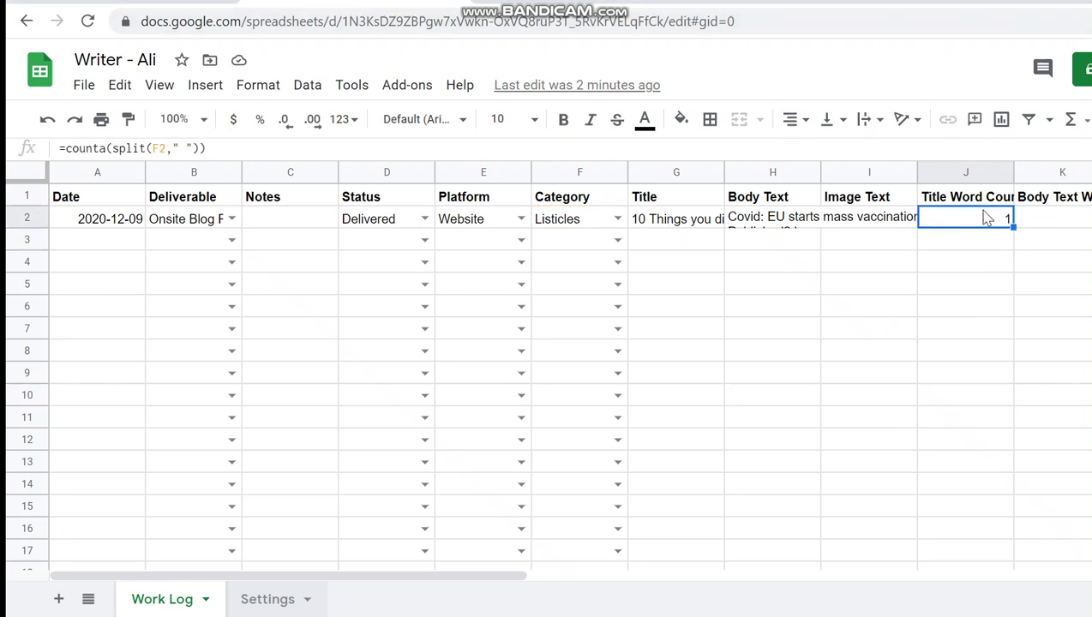
Correct J2 to =counta(split(G2," ")) so it shows 8
{"action": "double_click", "coordinate": [985, 217]}
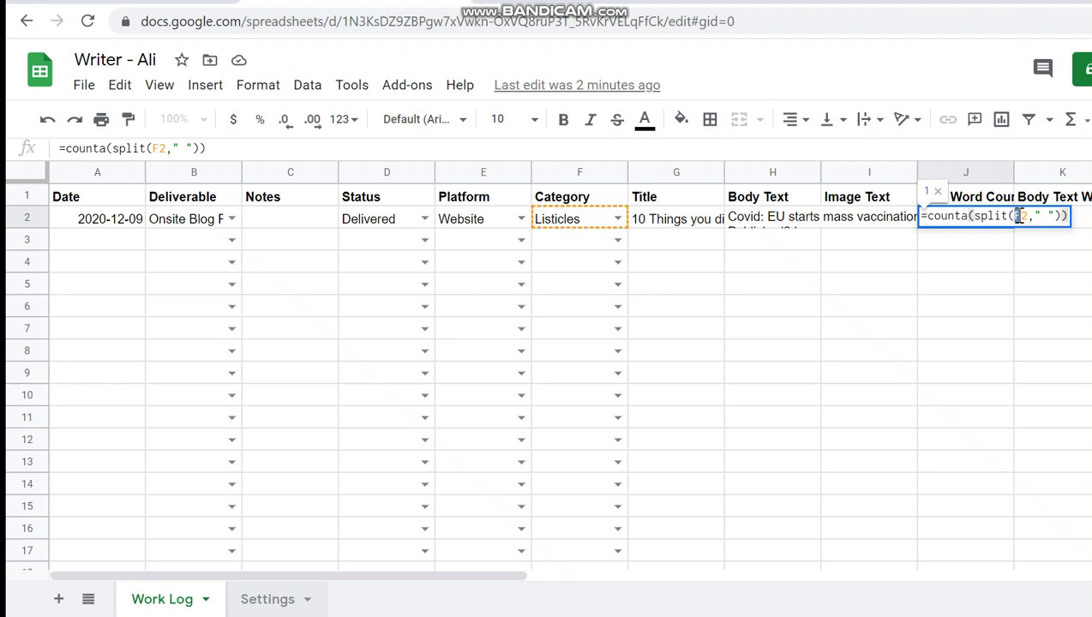
{"action": "left_click", "coordinate": [1016, 216]}
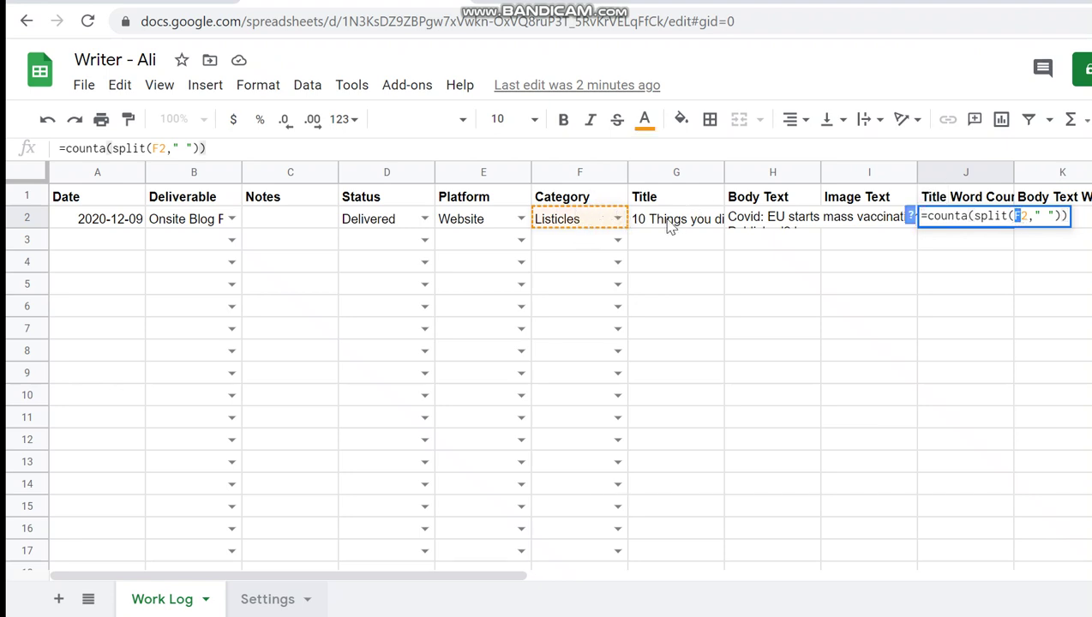
{"action": "key", "text": "Right"}
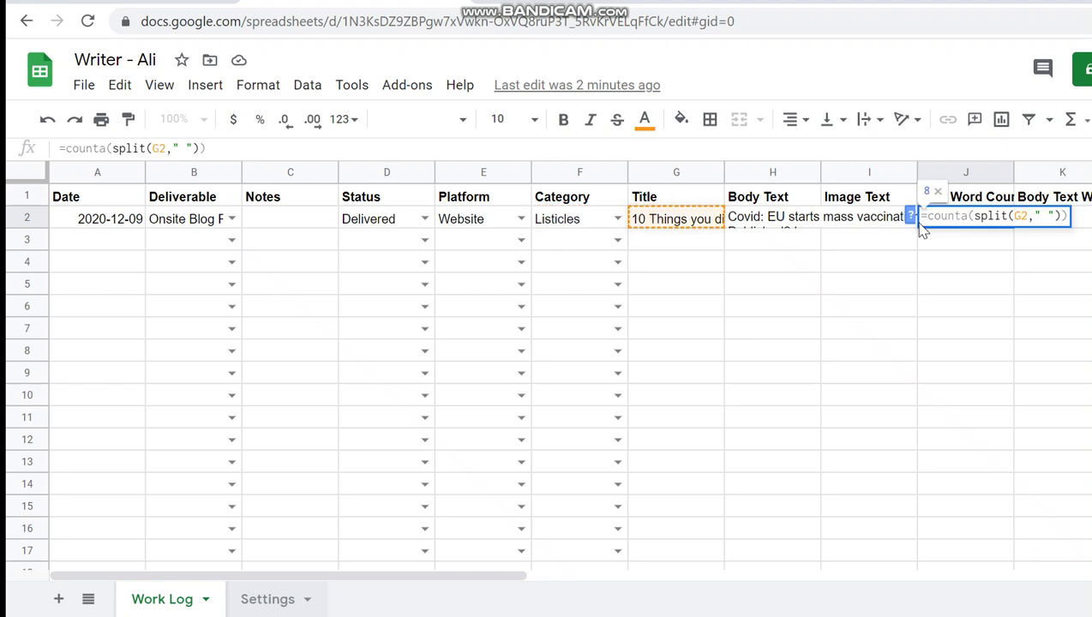
{"action": "key", "text": "Return"}
{"action": "left_click", "coordinate": [922, 226]}
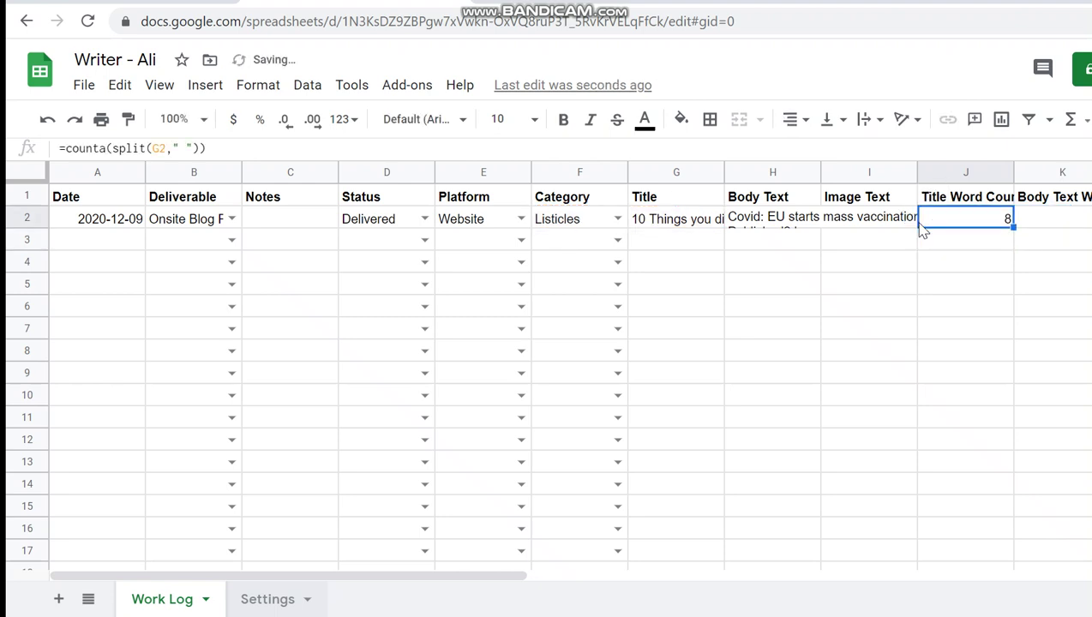
Check the G2 title word by word to verify the count of 8
{"action": "key", "text": "Left"}
{"action": "key", "text": "Left"}
{"action": "key", "text": "Left"}
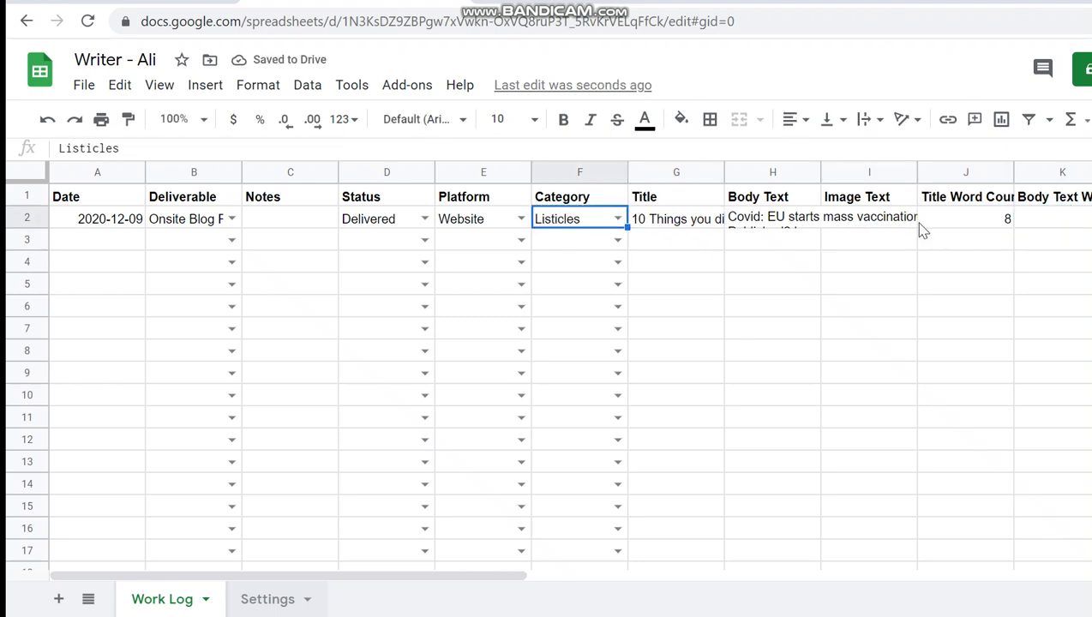
{"action": "key", "text": "Right"}
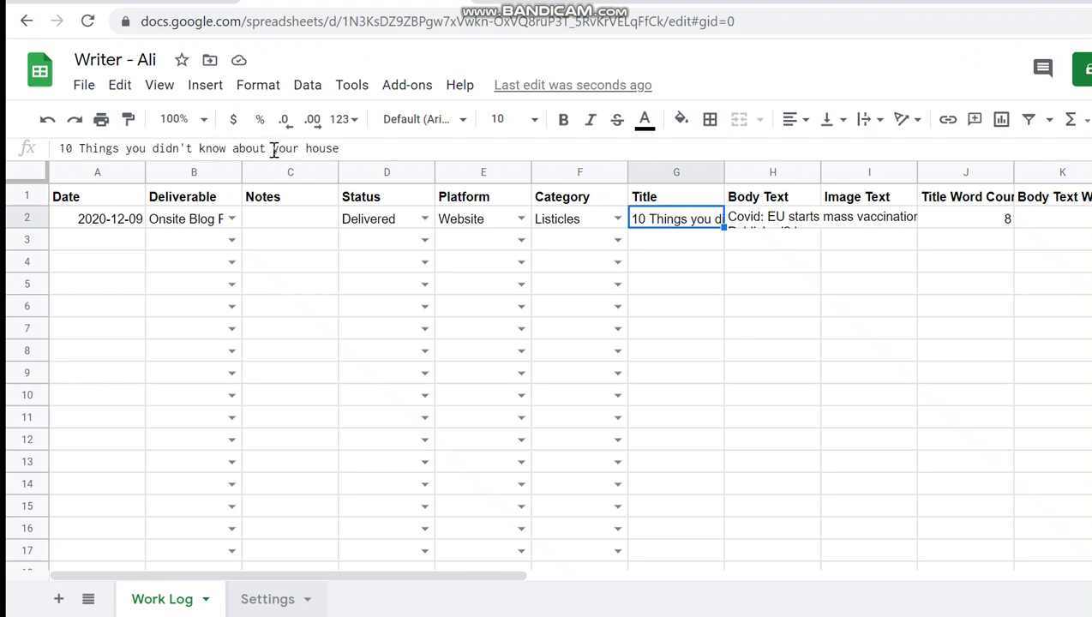
{"action": "double_click", "coordinate": [67, 147]}
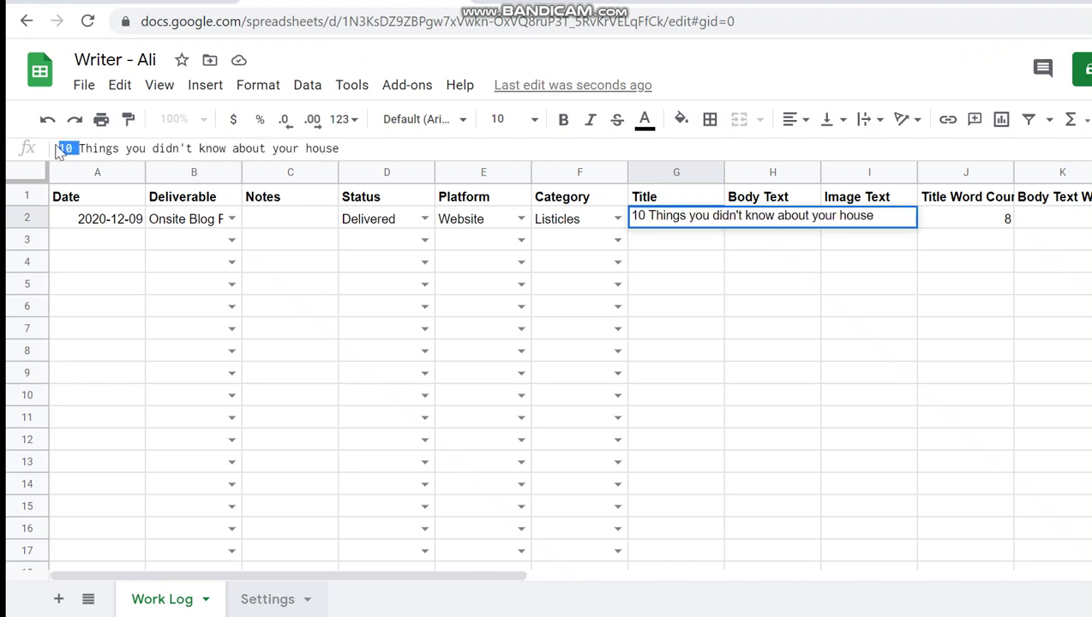
{"action": "double_click", "coordinate": [98, 147]}
{"action": "double_click", "coordinate": [137, 147]}
{"action": "double_click", "coordinate": [171, 148]}
{"action": "double_click", "coordinate": [213, 147]}
{"action": "left_click", "coordinate": [236, 147]}
{"action": "double_click", "coordinate": [247, 148]}
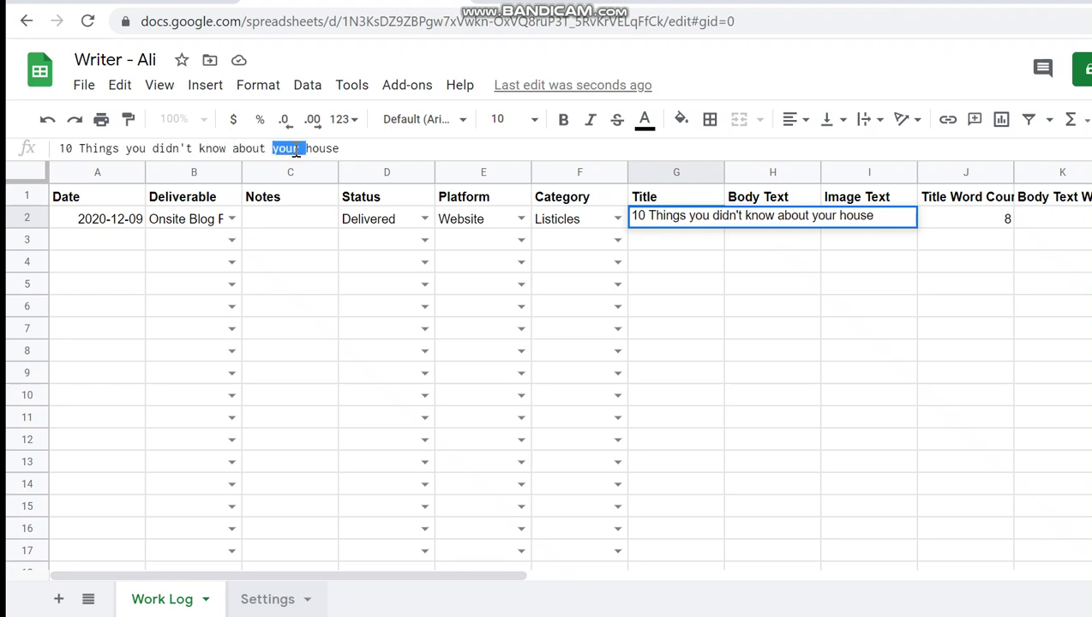
{"action": "double_click", "coordinate": [319, 148]}
{"action": "left_click", "coordinate": [735, 324]}
Copy the J2 word-count formula into K2 to count Body Text words, giving 575
{"action": "left_click", "coordinate": [965, 225]}
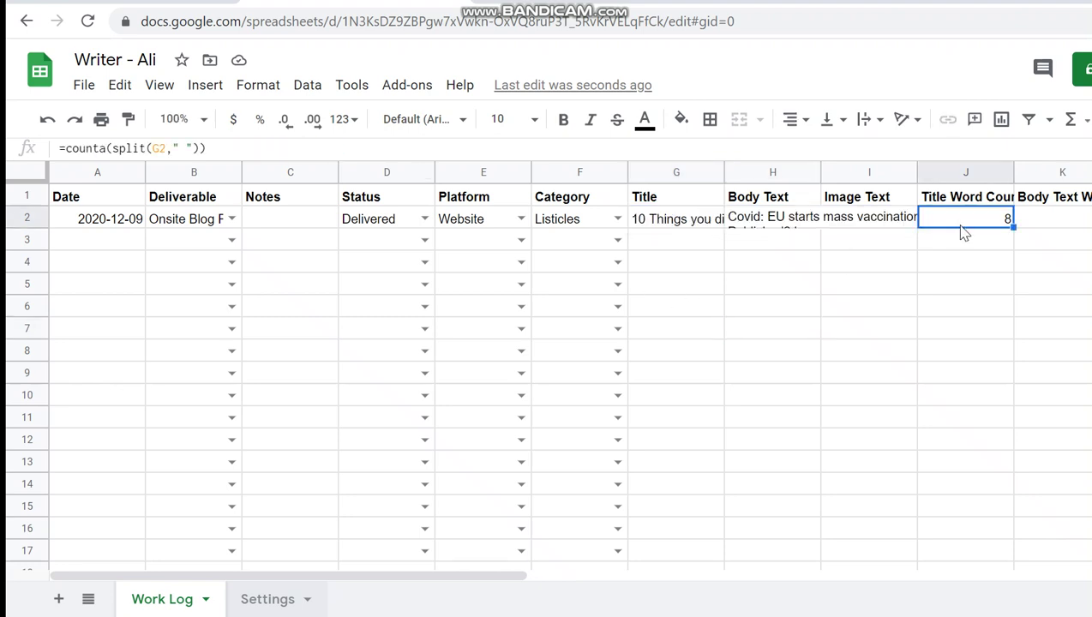
{"action": "key", "text": "ctrl+c"}
{"action": "key", "text": "Right"}
{"action": "key", "text": "ctrl+v"}
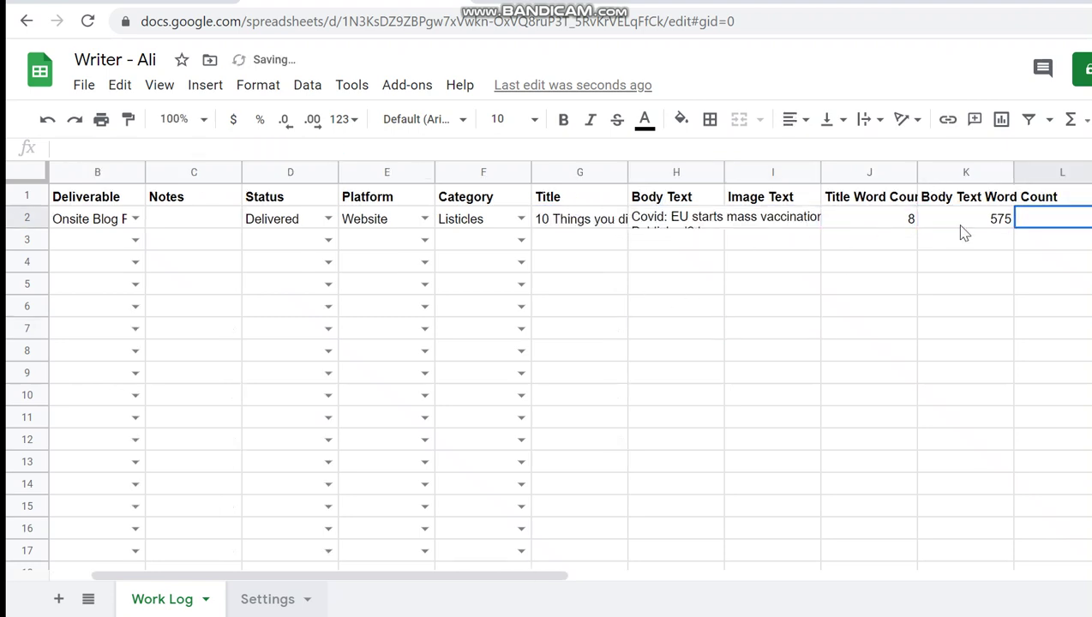
{"action": "double_click", "coordinate": [660, 223]}
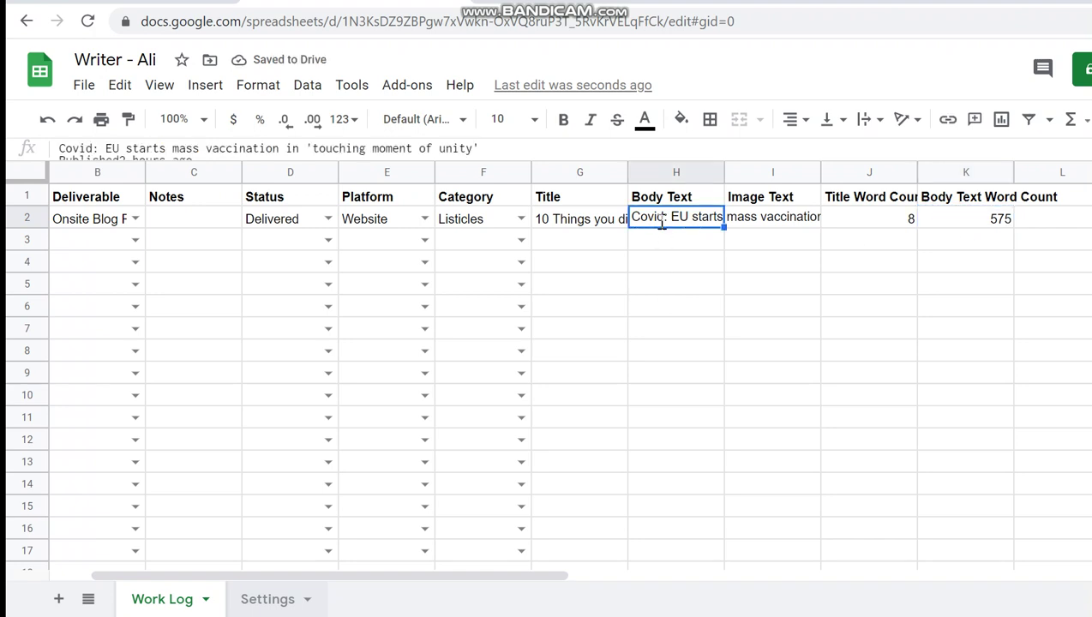
{"action": "left_click", "coordinate": [470, 394]}
{"action": "left_click", "coordinate": [744, 250]}
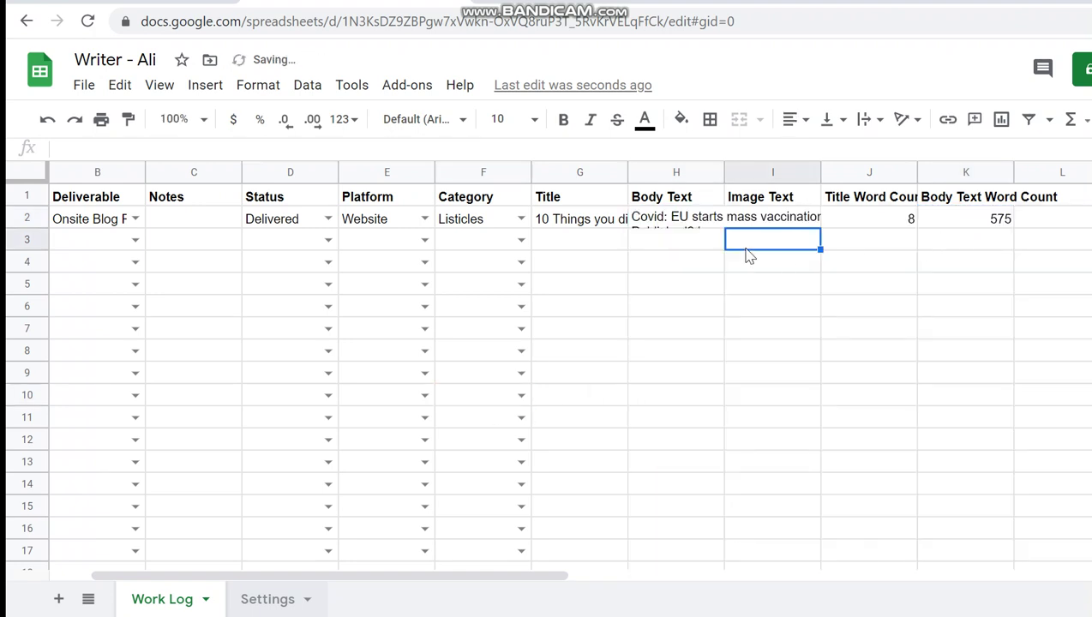
Widen the Title Word Count column and return to row 2's Date column
{"action": "left_click_drag", "start_coordinate": [918, 172], "coordinate": [989, 176]}
{"action": "left_click", "coordinate": [968, 221]}
{"action": "key", "text": "Return"}
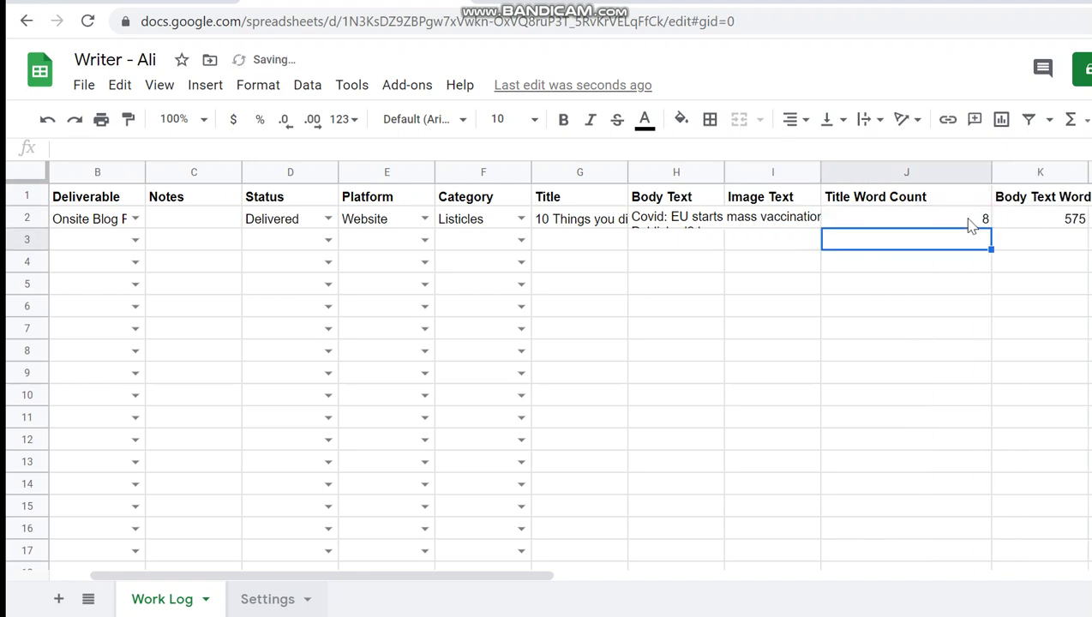
{"action": "key", "text": "Up"}
{"action": "key", "text": "Left"}
{"action": "key", "text": "Left"}
{"action": "key", "text": "Home"}
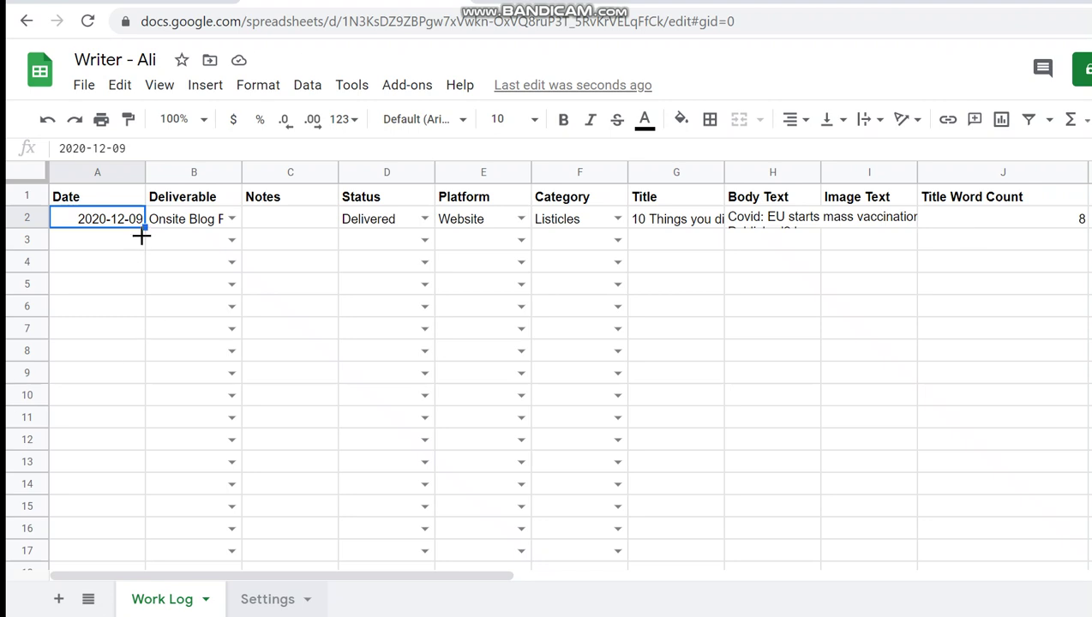
Fill row 3 with date 2020-12-10, Social Media, Delivered and Facebook
{"action": "left_click_drag", "start_coordinate": [144, 229], "coordinate": [147, 250]}
{"action": "left_click", "coordinate": [200, 248]}
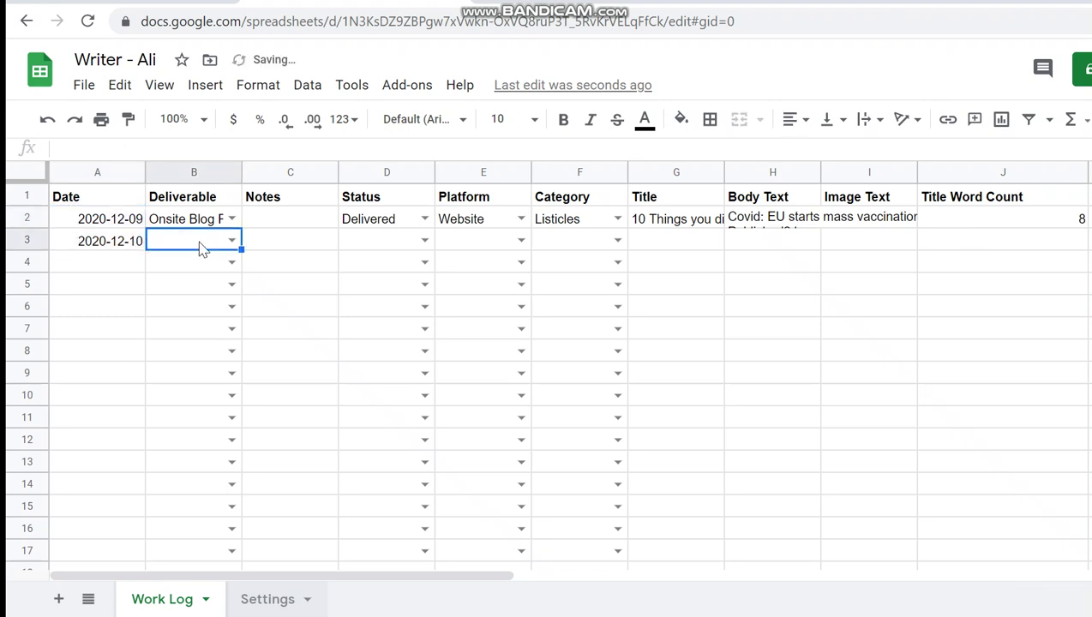
{"action": "type", "text": "So"}
{"action": "key", "text": "Return"}
{"action": "key", "text": "Up"}
{"action": "key", "text": "Right"}
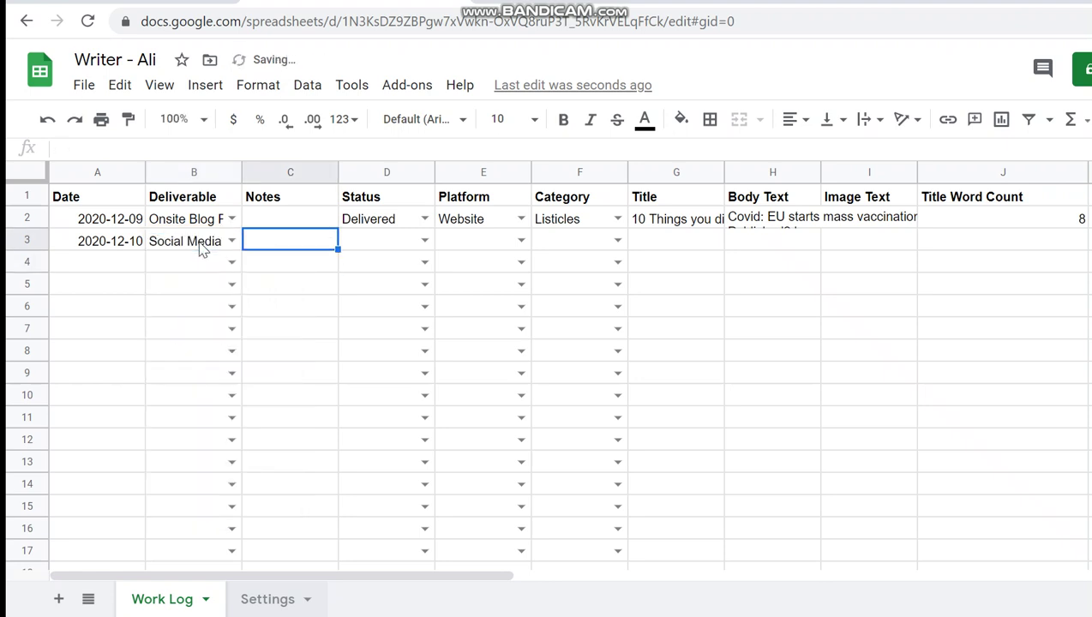
{"action": "key", "text": "Up"}
{"action": "key", "text": "Right"}
{"action": "key", "text": "Down"}
{"action": "key", "text": "ctrl+d"}
{"action": "key", "text": "Right"}
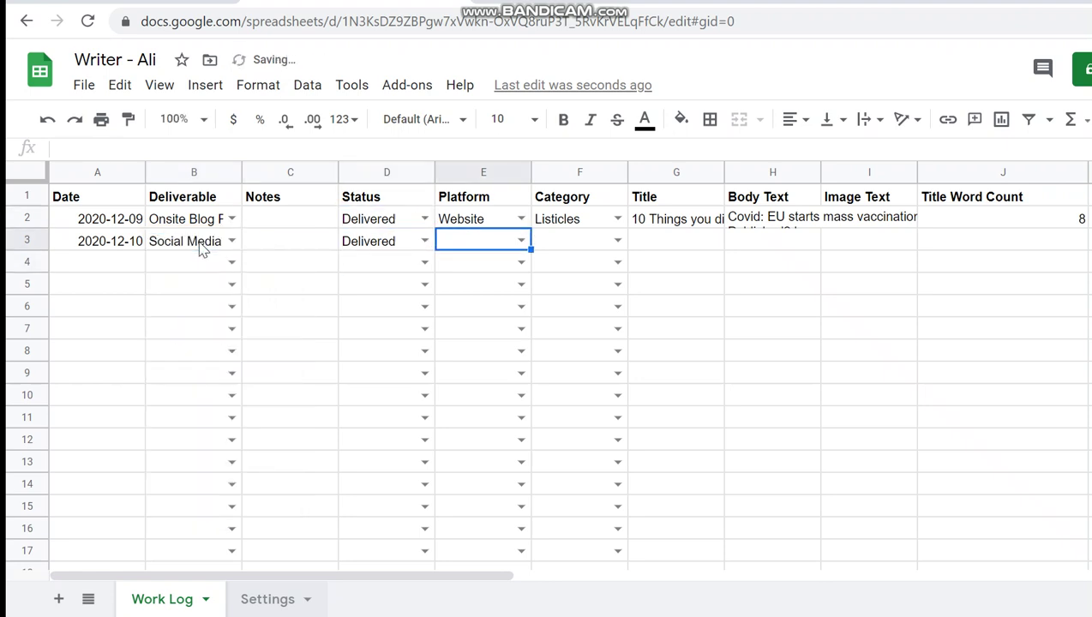
{"action": "type", "text": "Fa"}
{"action": "key", "text": "Return"}
Enter Twitter and Instagram as the platforms for rows 4 and 5
{"action": "key", "text": "Up"}
{"action": "key", "text": "Right"}
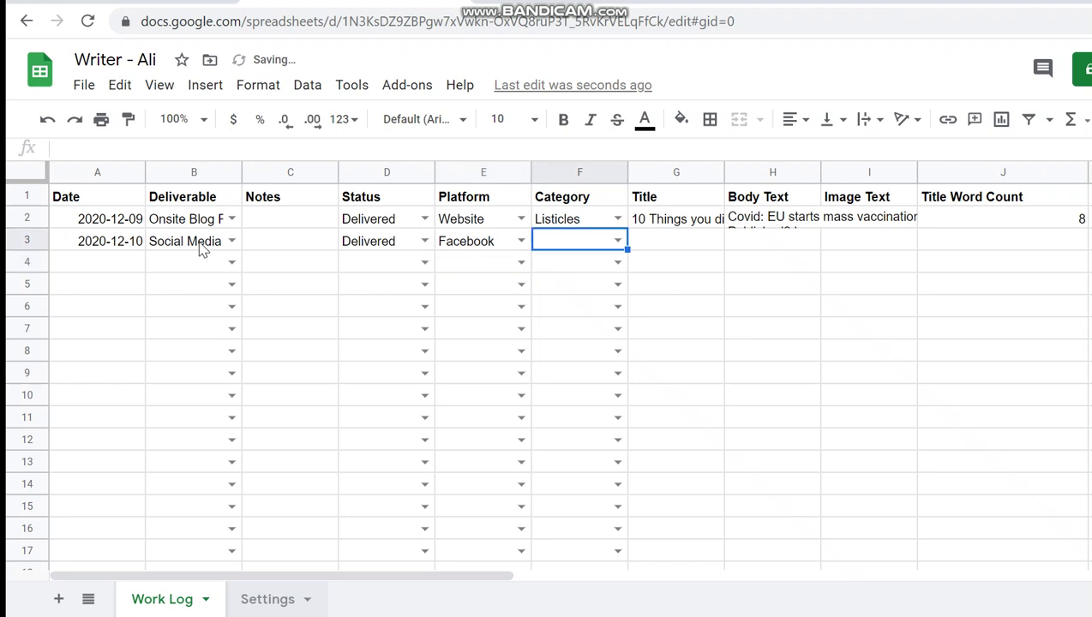
{"action": "key", "text": "Down"}
{"action": "key", "text": "Left"}
{"action": "type", "text": "Tw"}
{"action": "key", "text": "Return"}
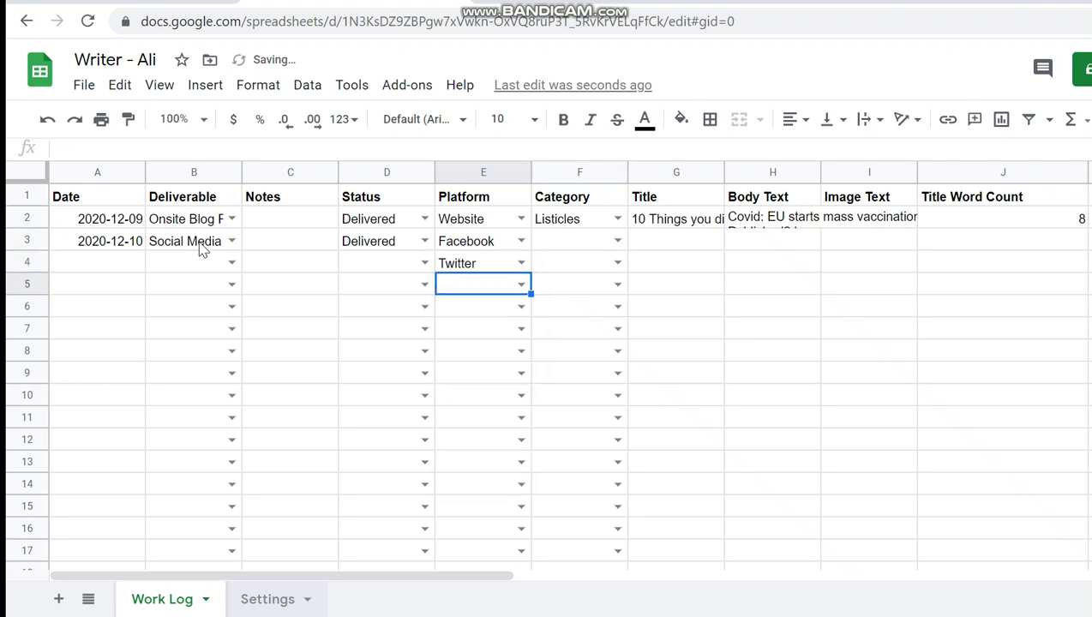
{"action": "type", "text": "In"}
{"action": "key", "text": "Return"}
Fill the Delivered status down through rows 4–5
{"action": "key", "text": "Right"}
{"action": "key", "text": "Up"}
{"action": "key", "text": "Up"}
{"action": "key", "text": "Up"}
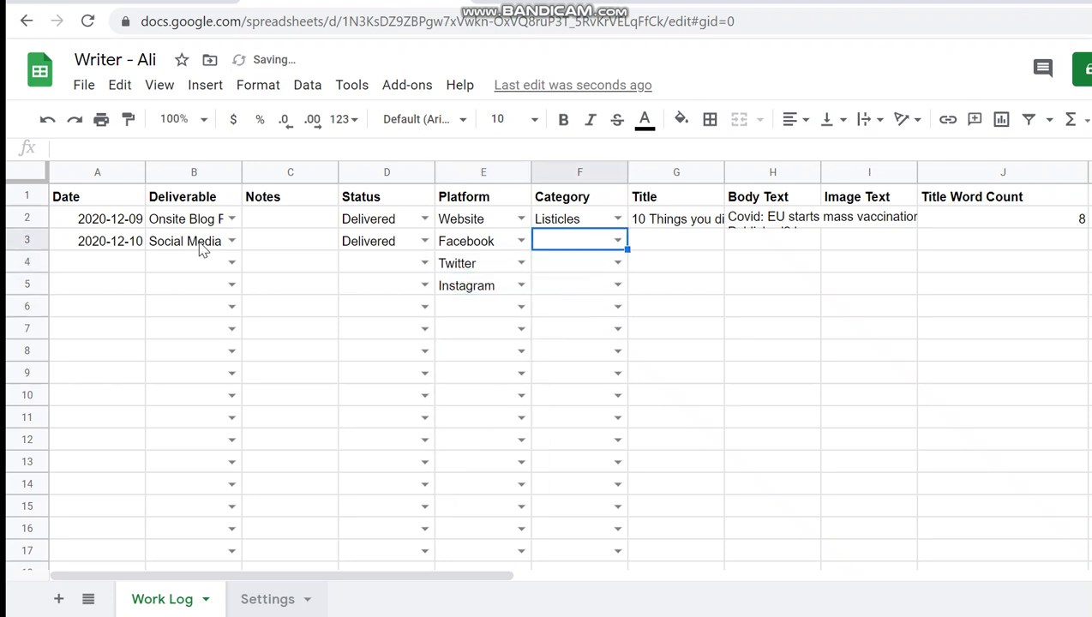
{"action": "key", "text": "Left"}
{"action": "key", "text": "Left"}
{"action": "key", "text": "Right"}
{"action": "key", "text": "Left"}
{"action": "key", "text": "shift+Down"}
{"action": "key", "text": "shift+Down"}
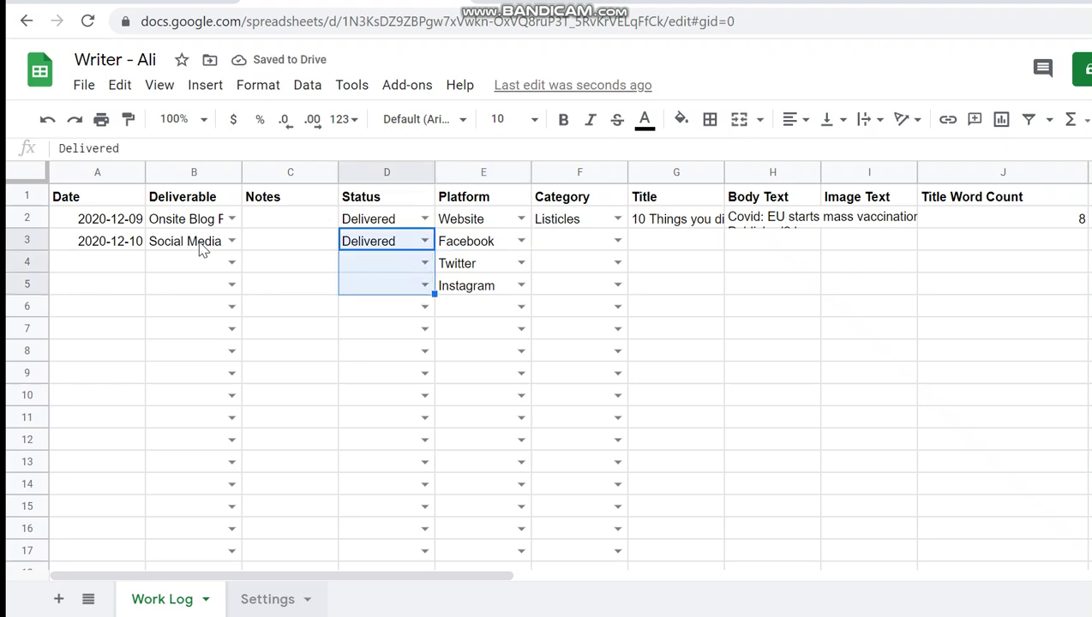
{"action": "key", "text": "ctrl+d"}
Fill the Social Media deliverable down through rows 4–5
{"action": "key", "text": "Right"}
{"action": "key", "text": "Down"}
{"action": "key", "text": "Down"}
{"action": "key", "text": "Right"}
{"action": "key", "text": "Up"}
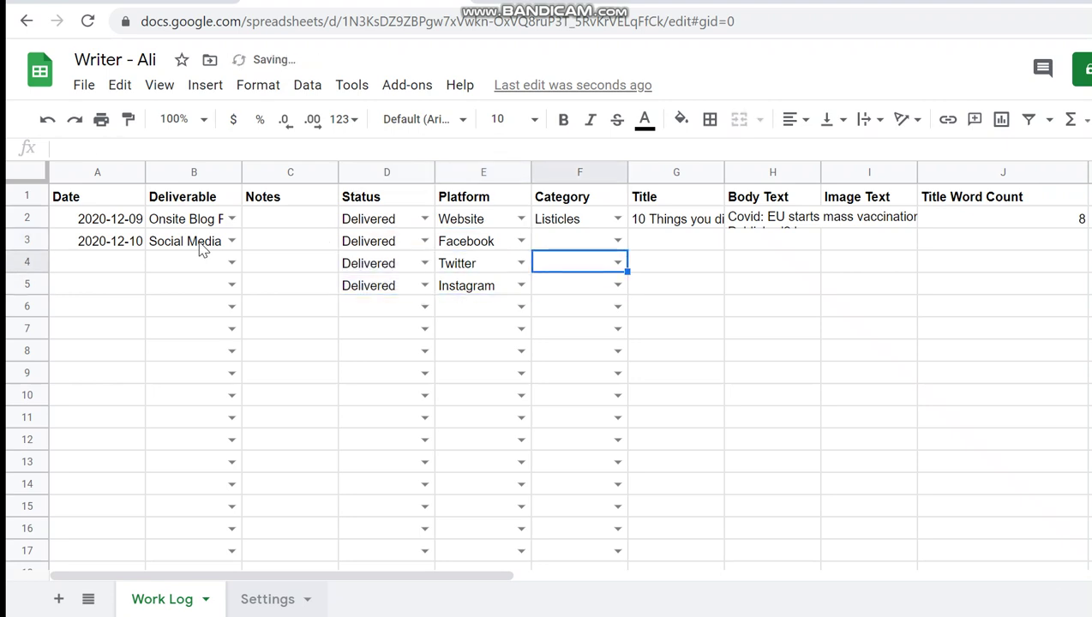
{"action": "key", "text": "Up"}
{"action": "key", "text": "Down"}
{"action": "key", "text": "Down"}
{"action": "key", "text": "Left"}
{"action": "key", "text": "Left"}
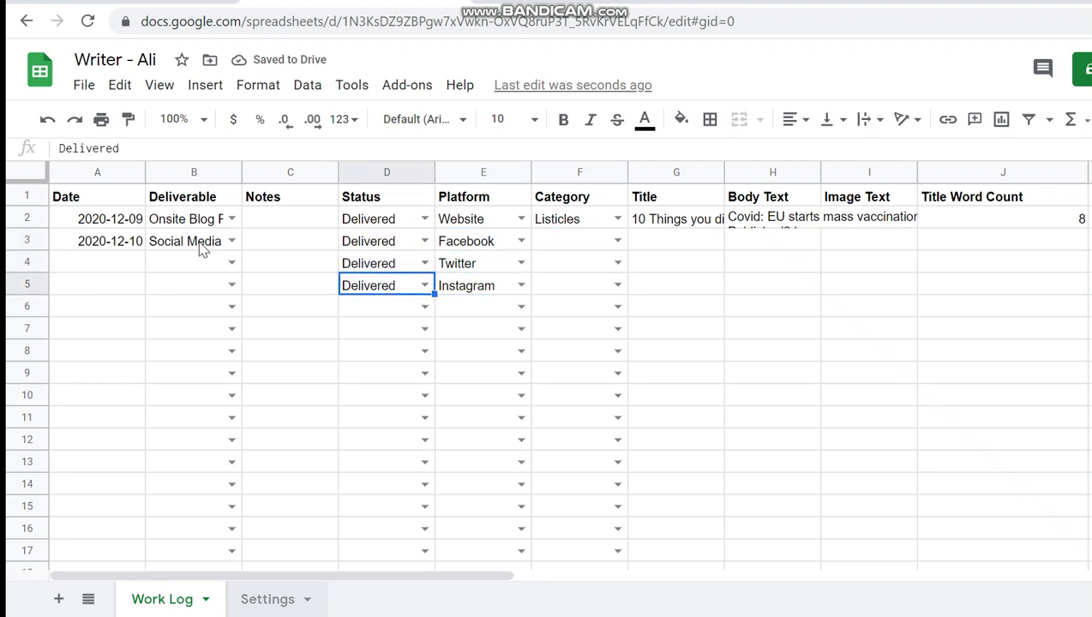
{"action": "key", "text": "Left"}
Fill the 2020-12-10 date down through rows 4–5
{"action": "key", "text": "Left"}
{"action": "key", "text": "Left"}
{"action": "key", "text": "Right"}
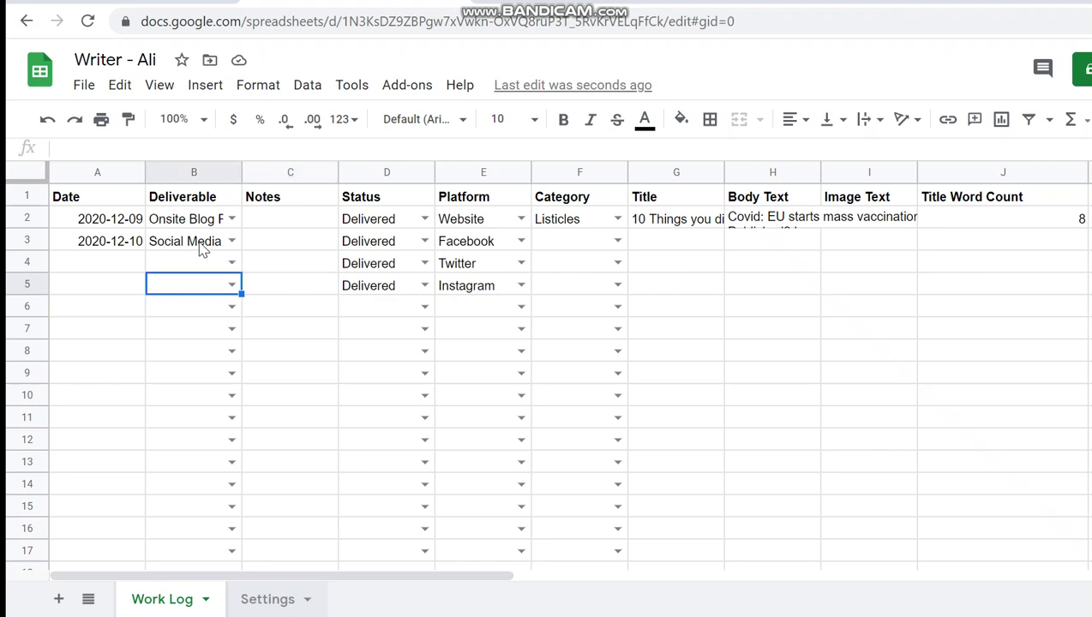
{"action": "key", "text": "shift+Up"}
{"action": "key", "text": "shift+Up"}
{"action": "key", "text": "ctrl+d"}
{"action": "key", "text": "Left"}
{"action": "key", "text": "shift+Up"}
{"action": "key", "text": "shift+Up"}
{"action": "key", "text": "ctrl+d"}
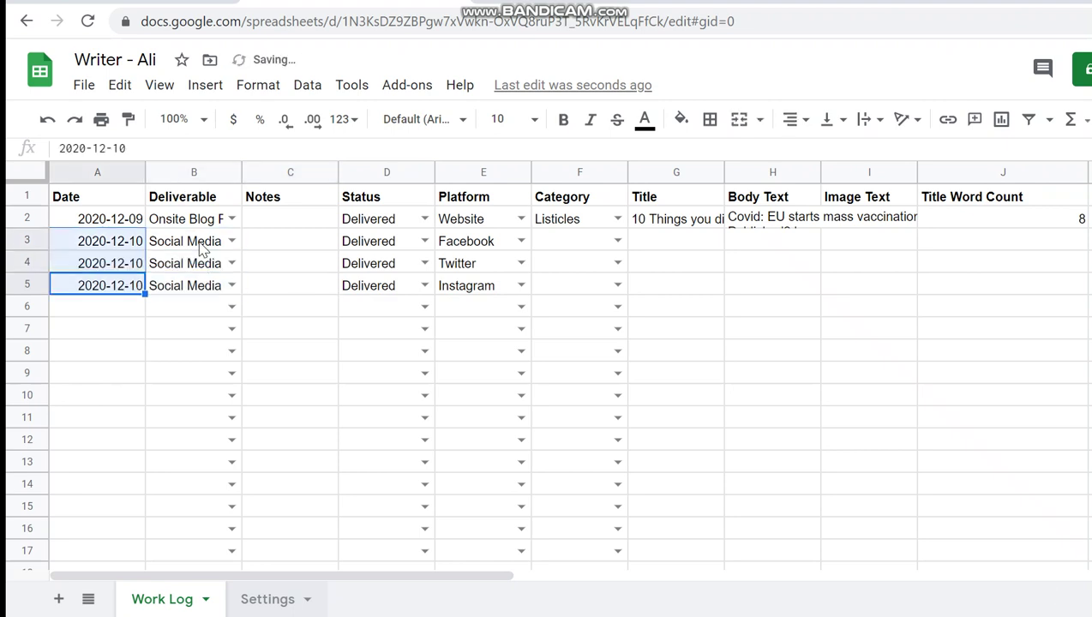
{"action": "key", "text": "Right"}
{"action": "key", "text": "Right"}
{"action": "key", "text": "Right"}
{"action": "key", "text": "Right"}
{"action": "key", "text": "Right"}
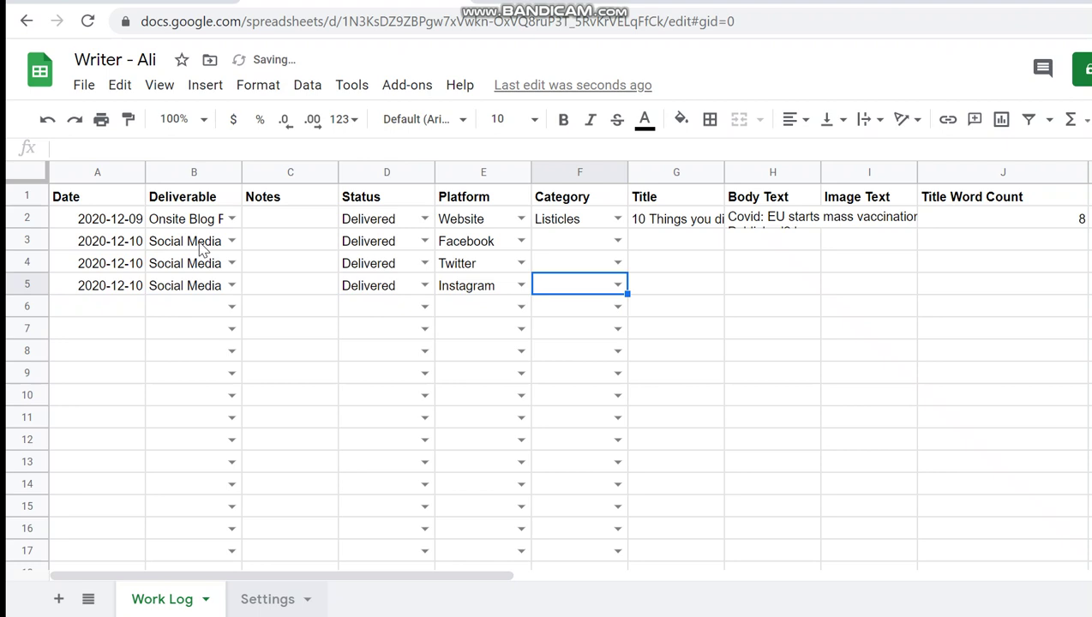
{"action": "key", "text": "Right"}
{"action": "key", "text": "Right"}
{"action": "key", "text": "Up"}
{"action": "key", "text": "Up"}
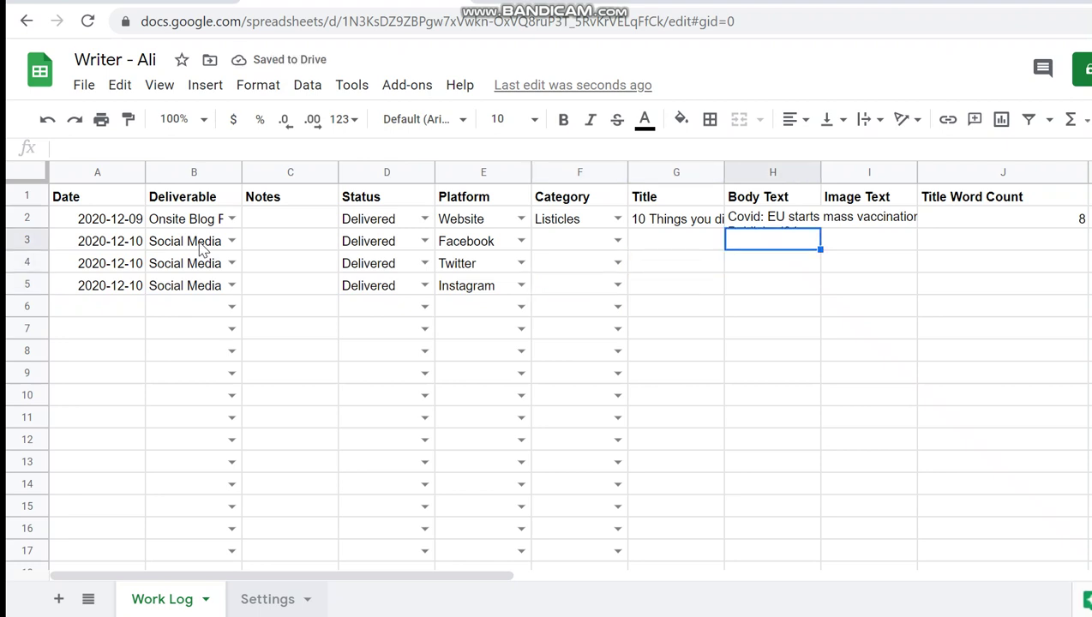
{"action": "key", "text": "Down"}
{"action": "key", "text": "Up"}
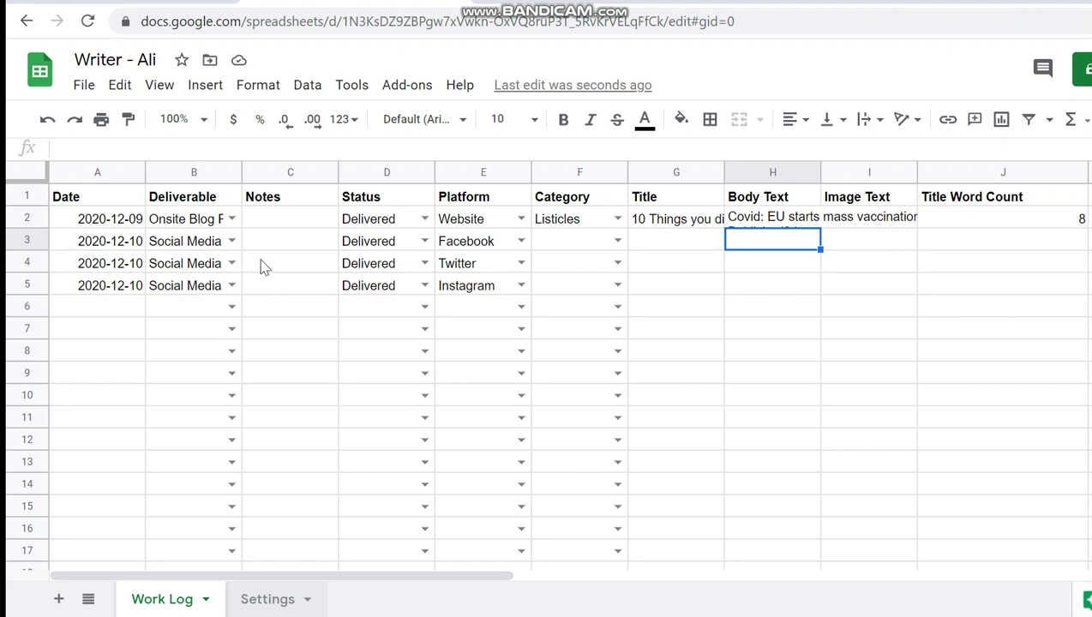
Copy the Healthcare workers paragraph from the H2 article into H3
{"action": "double_click", "coordinate": [747, 228]}
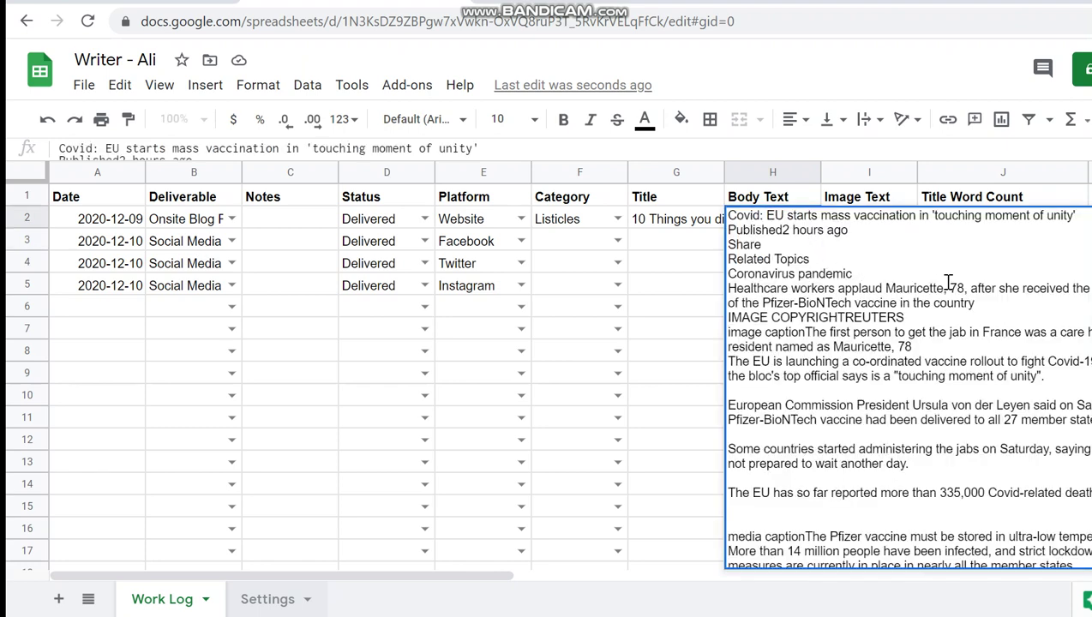
{"action": "triple_click", "coordinate": [974, 304]}
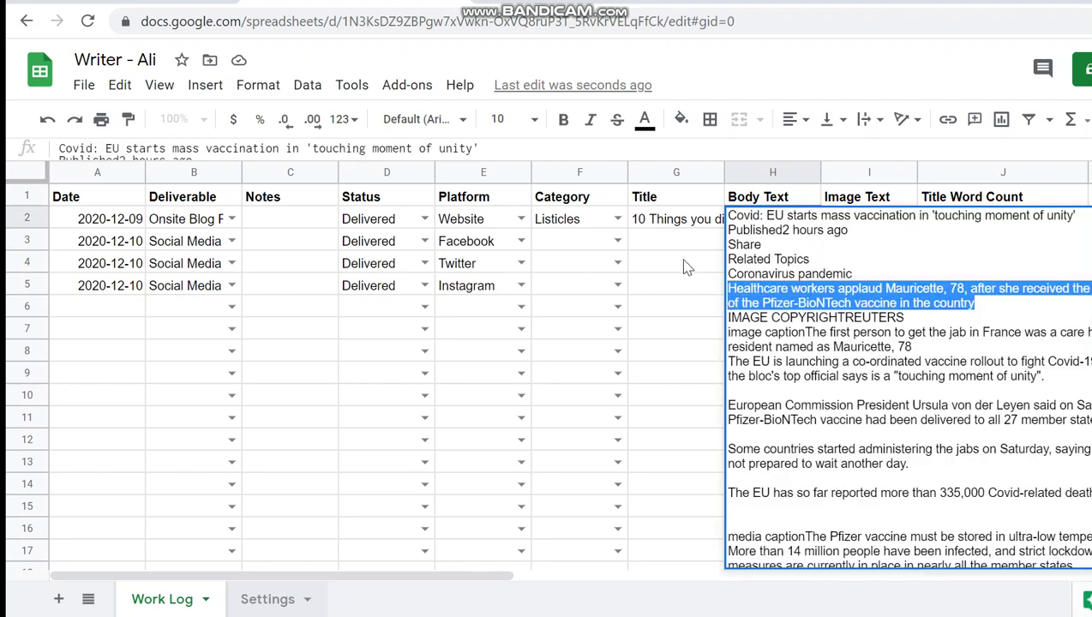
{"action": "key", "text": "ctrl+c"}
{"action": "left_click", "coordinate": [681, 264]}
{"action": "double_click", "coordinate": [763, 246]}
{"action": "key", "text": "ctrl+v"}
{"action": "left_click", "coordinate": [712, 265]}
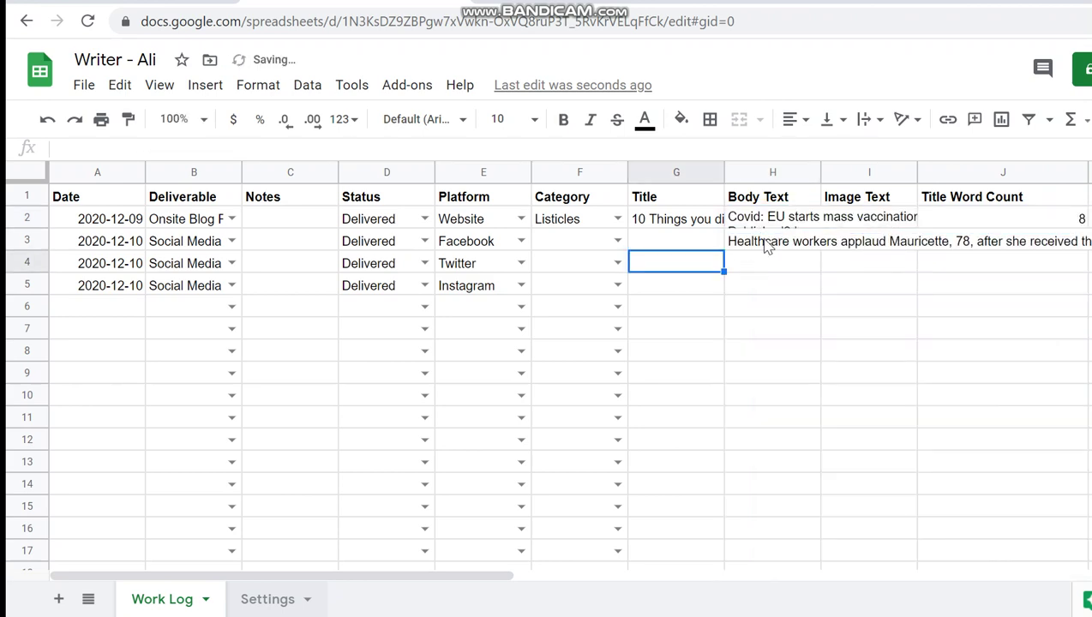
Copy the Some countries started paragraph from H2 into H4
{"action": "left_click", "coordinate": [774, 224]}
{"action": "double_click", "coordinate": [774, 224]}
{"action": "triple_click", "coordinate": [778, 448]}
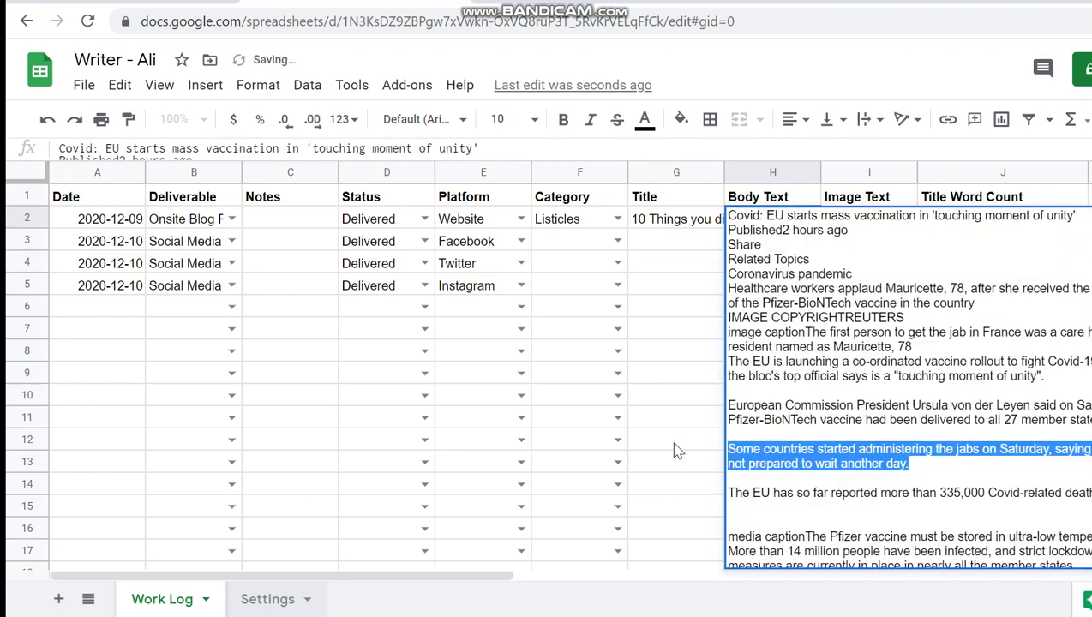
{"action": "key", "text": "ctrl+c"}
{"action": "left_click", "coordinate": [775, 263]}
{"action": "double_click", "coordinate": [775, 263]}
{"action": "key", "text": "ctrl+v"}
{"action": "left_click", "coordinate": [676, 328]}
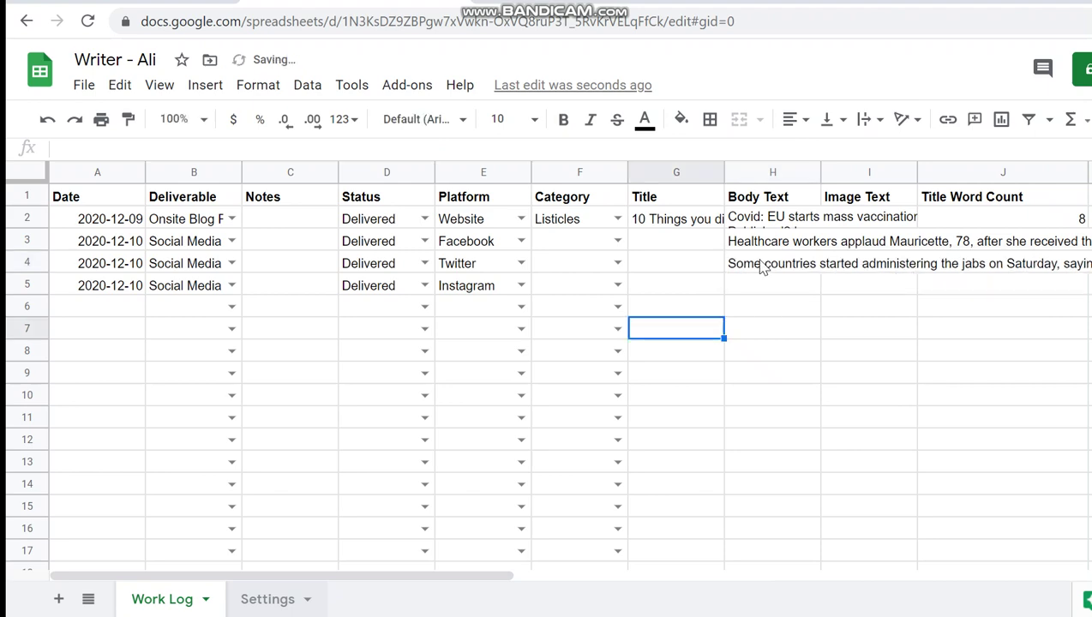
Copy the European Commission paragraph from H2 into H5
{"action": "left_click", "coordinate": [766, 240]}
{"action": "double_click", "coordinate": [765, 223]}
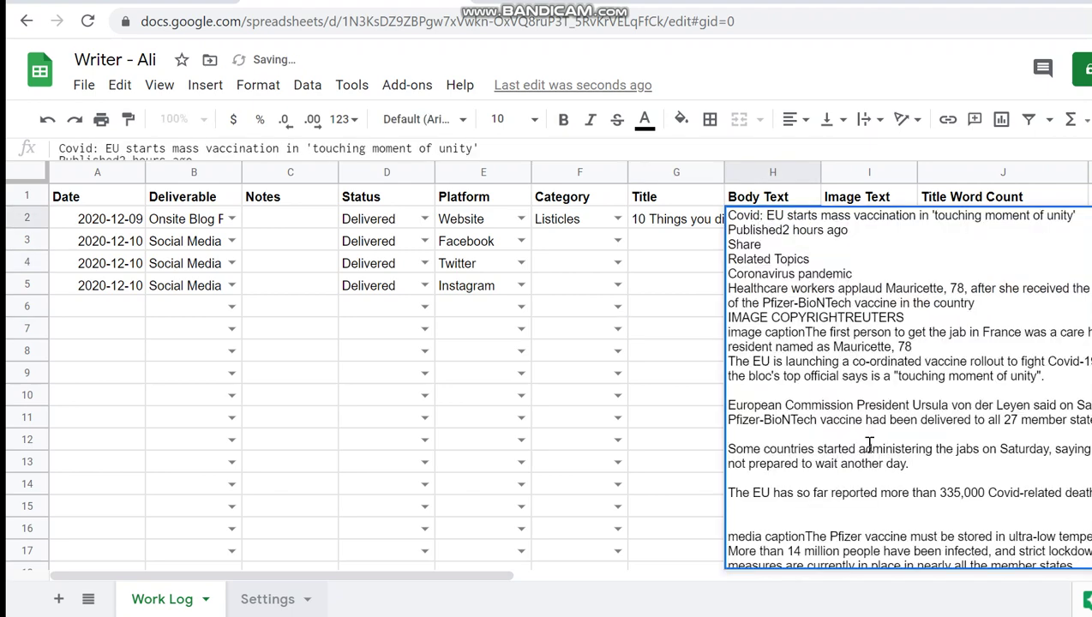
{"action": "left_click", "coordinate": [747, 506]}
{"action": "triple_click", "coordinate": [787, 422]}
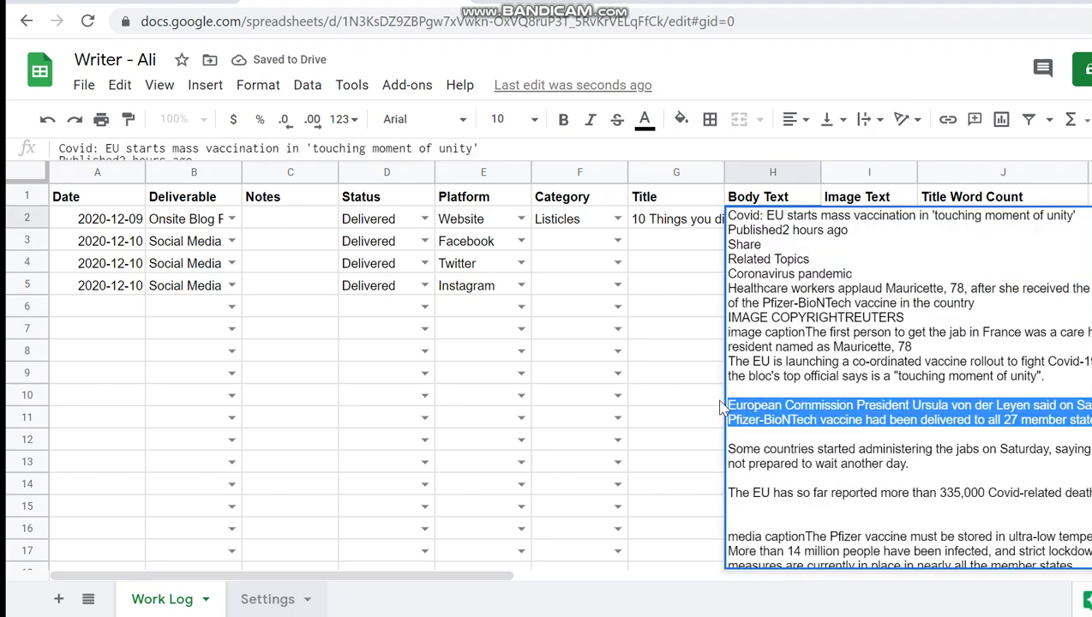
{"action": "key", "text": "ctrl+c"}
{"action": "left_click", "coordinate": [677, 328]}
{"action": "left_click", "coordinate": [770, 285]}
{"action": "double_click", "coordinate": [770, 286]}
{"action": "key", "text": "ctrl+v"}
{"action": "left_click", "coordinate": [696, 349]}
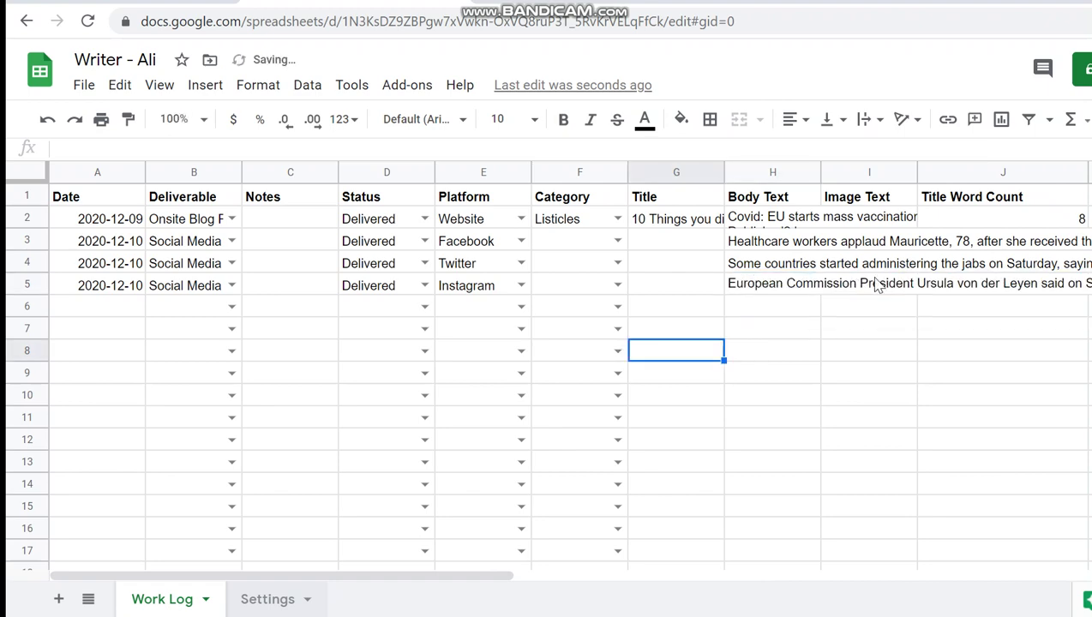
{"action": "left_click", "coordinate": [854, 226]}
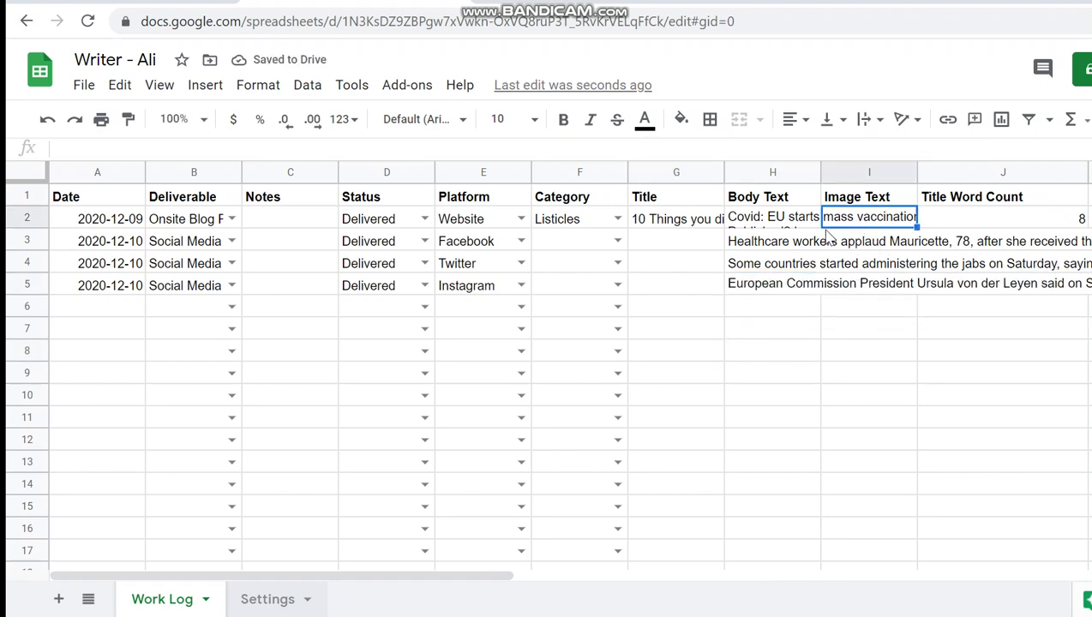
Copy the 'Published2 hours ag' line from the H2 article and paste it into I2
{"action": "double_click", "coordinate": [776, 225]}
{"action": "left_click_drag", "start_coordinate": [857, 231], "coordinate": [693, 232]}
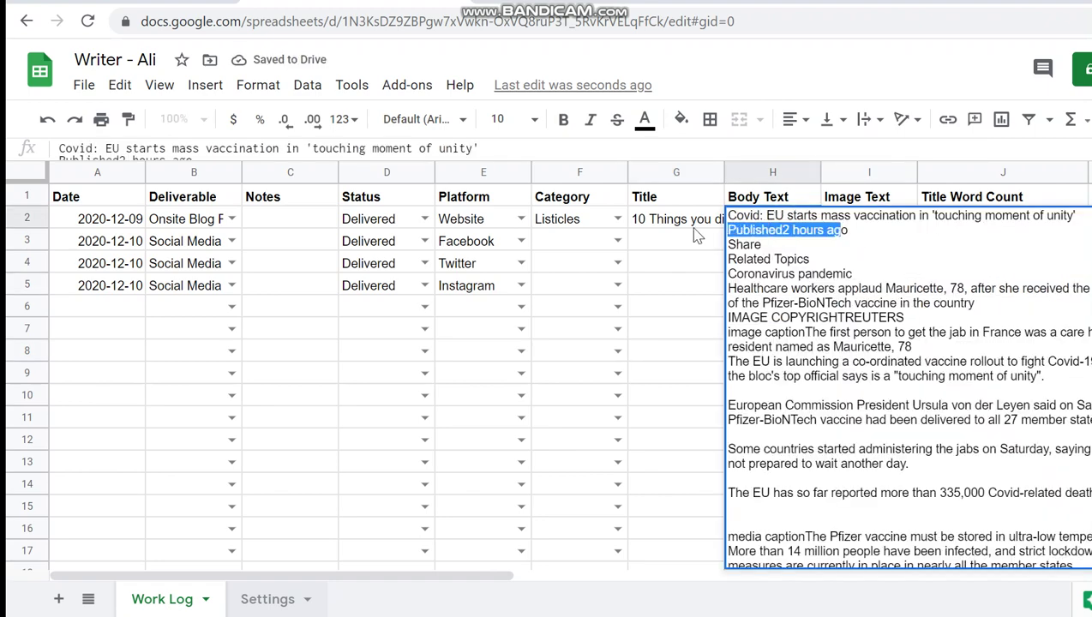
{"action": "left_click", "coordinate": [665, 288]}
{"action": "left_click", "coordinate": [886, 224]}
{"action": "key", "text": "ctrl+v"}
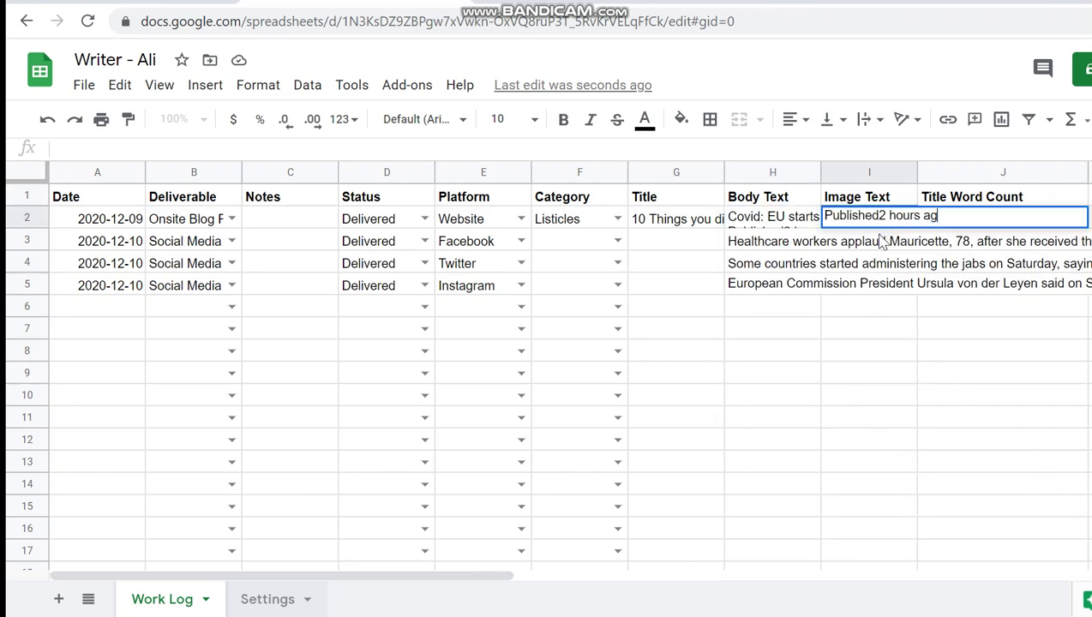
{"action": "key", "text": "Down"}
Paste the same Published line into Image Text cells I3, I4 and I5
{"action": "key", "text": "Left"}
{"action": "key", "text": "Right"}
{"action": "key", "text": "ctrl+v"}
{"action": "key", "text": "Left"}
{"action": "key", "text": "Down"}
{"action": "key", "text": "Right"}
{"action": "key", "text": "ctrl+v"}
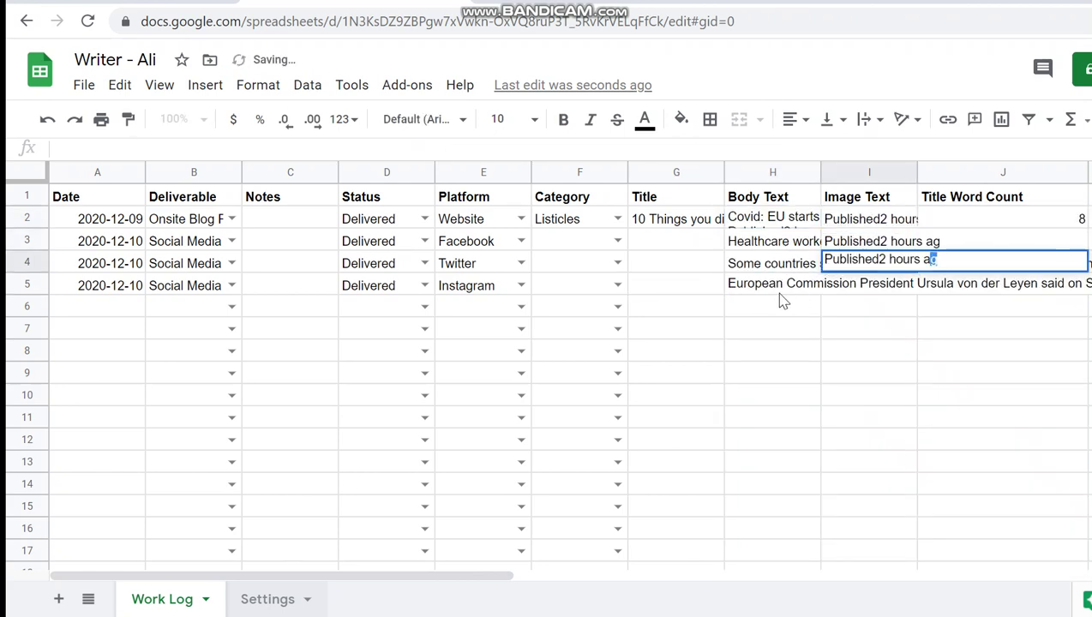
{"action": "left_click", "coordinate": [858, 291]}
{"action": "key", "text": "ctrl+v"}
{"action": "left_click", "coordinate": [860, 326]}
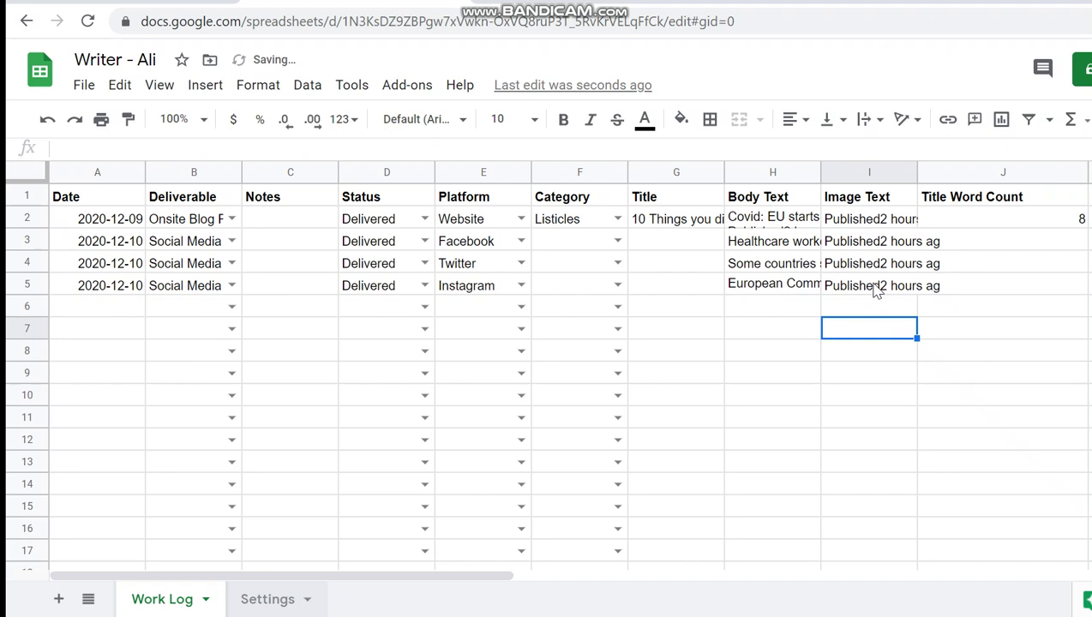
Clear I2's Image Text and fill both word-count formulas down to row 5
{"action": "left_click", "coordinate": [897, 221]}
{"action": "key", "text": "Delete"}
{"action": "key", "text": "Right"}
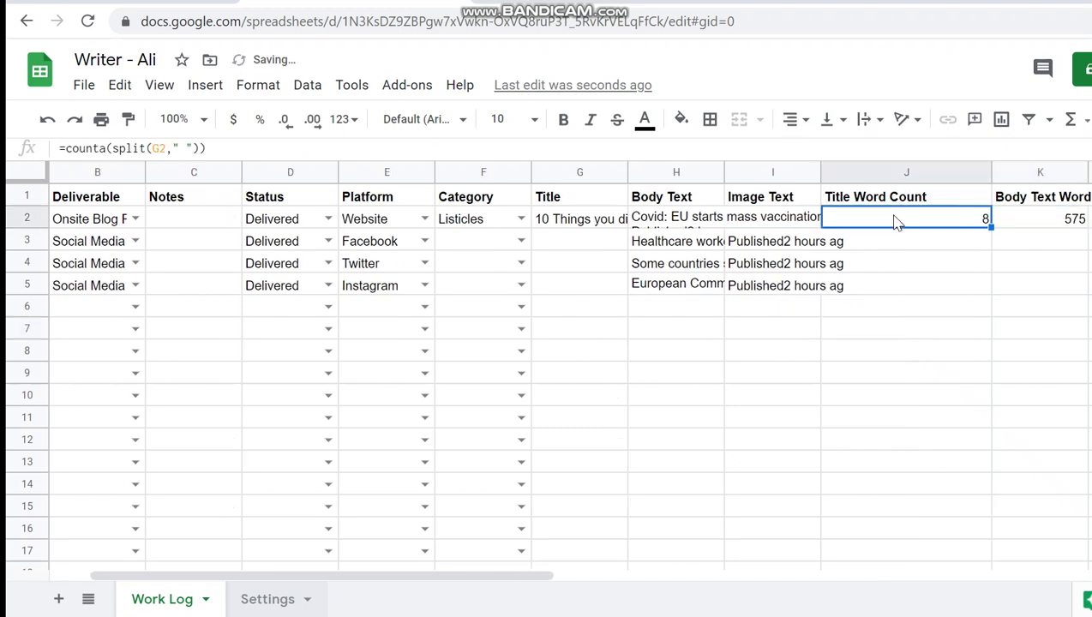
{"action": "key", "text": "Right"}
{"action": "key", "text": "shift+Left"}
{"action": "key", "text": "shift+Left"}
{"action": "key", "text": "shift+Down"}
{"action": "key", "text": "shift+Down"}
{"action": "key", "text": "shift+Down"}
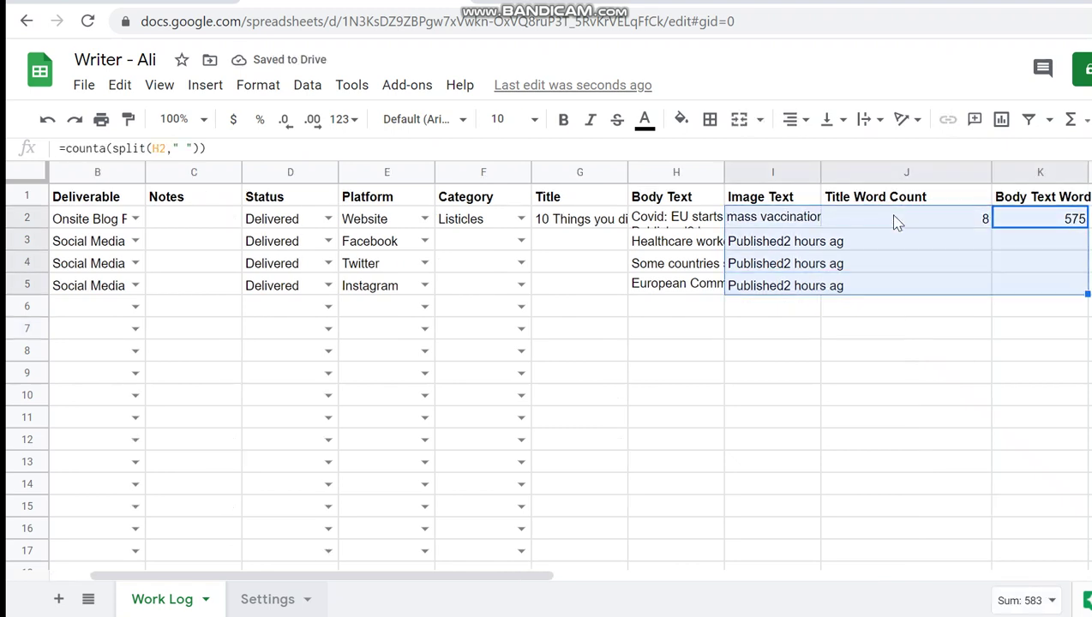
{"action": "key", "text": "shift+Right"}
{"action": "key", "text": "ctrl+d"}
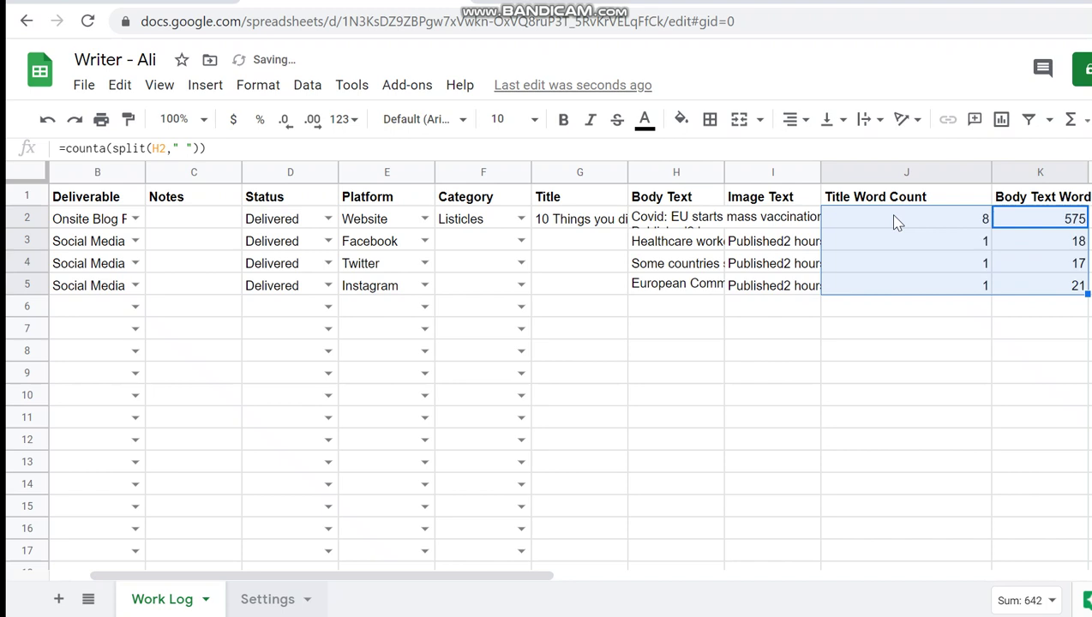
Check row 3's Title Word Count against its empty Title cell
{"action": "left_click", "coordinate": [894, 222]}
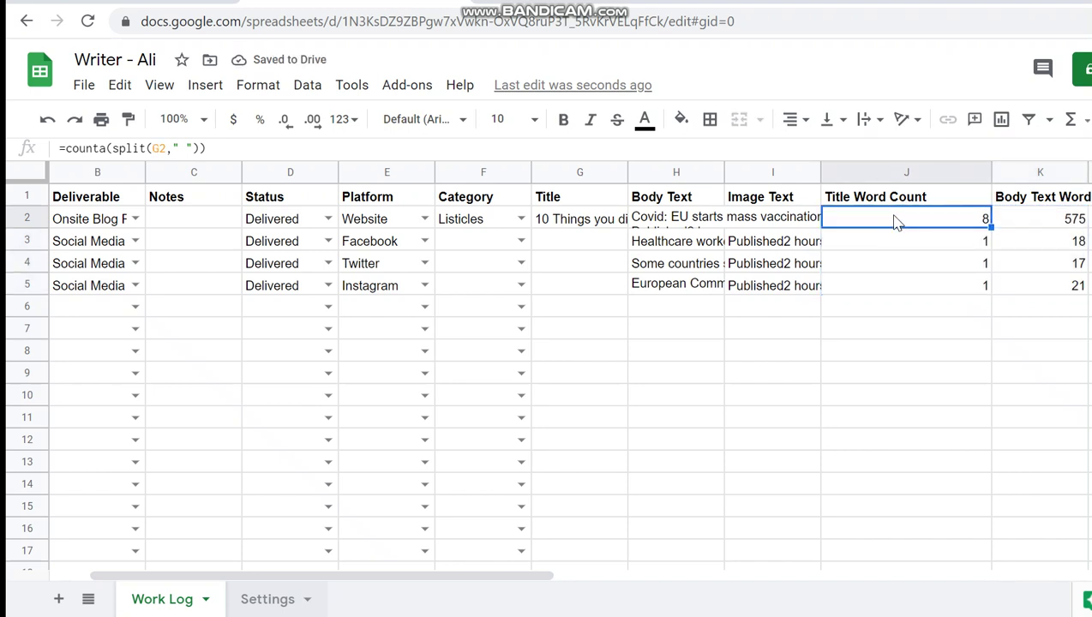
{"action": "key", "text": "Down"}
{"action": "key", "text": "Left"}
{"action": "key", "text": "Left"}
{"action": "key", "text": "Left"}
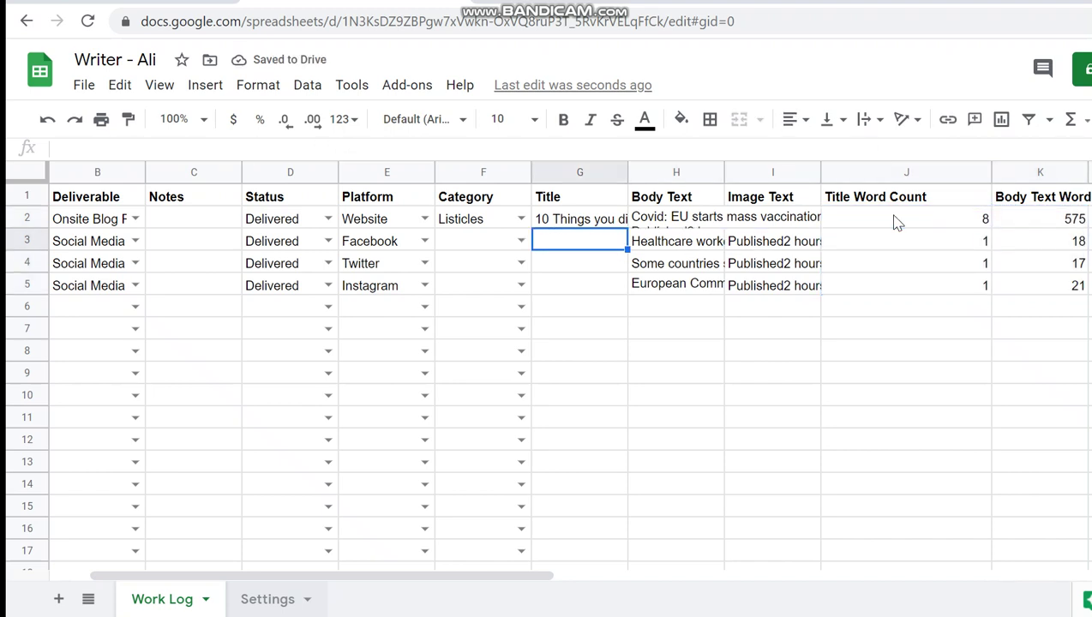
{"action": "key", "text": "Right"}
{"action": "key", "text": "Right"}
{"action": "key", "text": "Right"}
{"action": "left_click", "coordinate": [894, 221]}
Rewrite J2 as =if(G2="","",counta(split(G2," ")))
{"action": "double_click", "coordinate": [894, 219]}
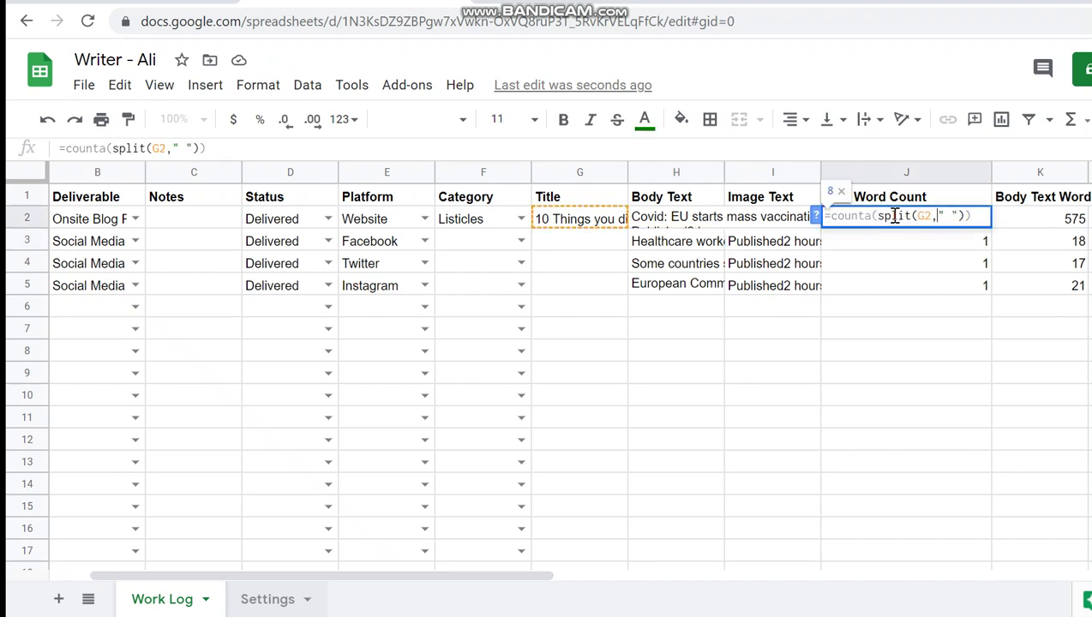
{"action": "key", "text": "Home"}
{"action": "type", "text": "if("}
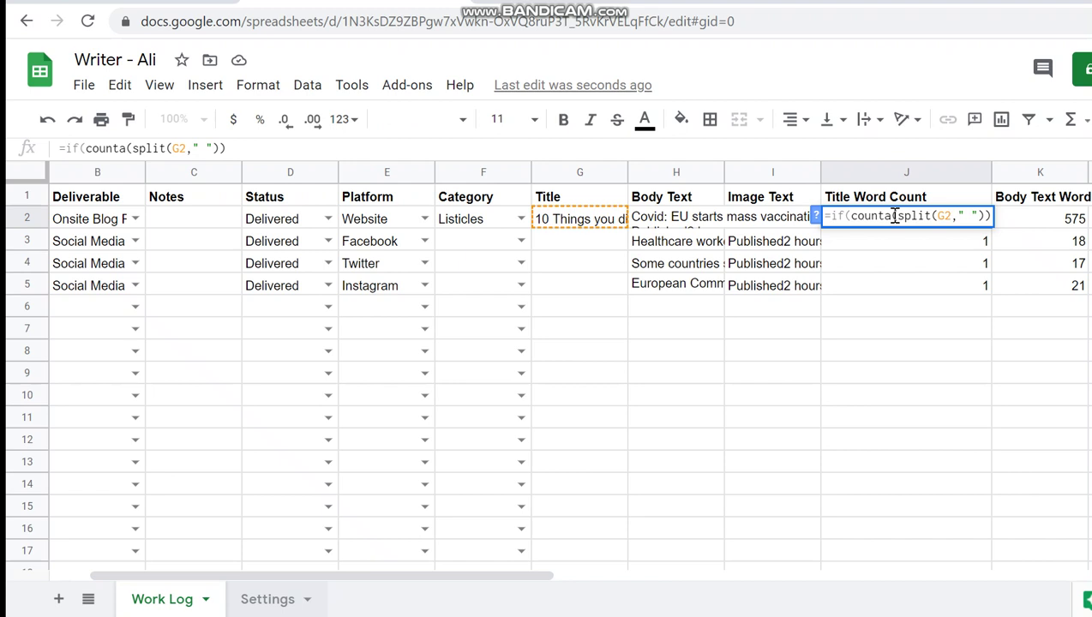
{"action": "type", "text": "G"}
{"action": "key", "text": "BackSpace"}
{"action": "type", "text": "G2=\""}
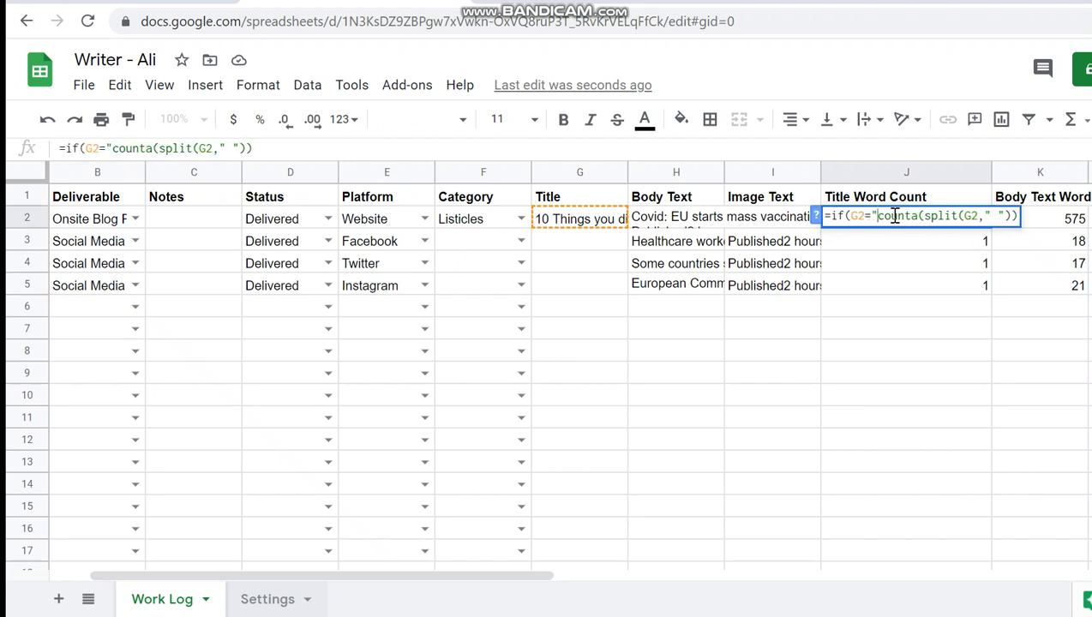
{"action": "type", "text": "\",\"\","}
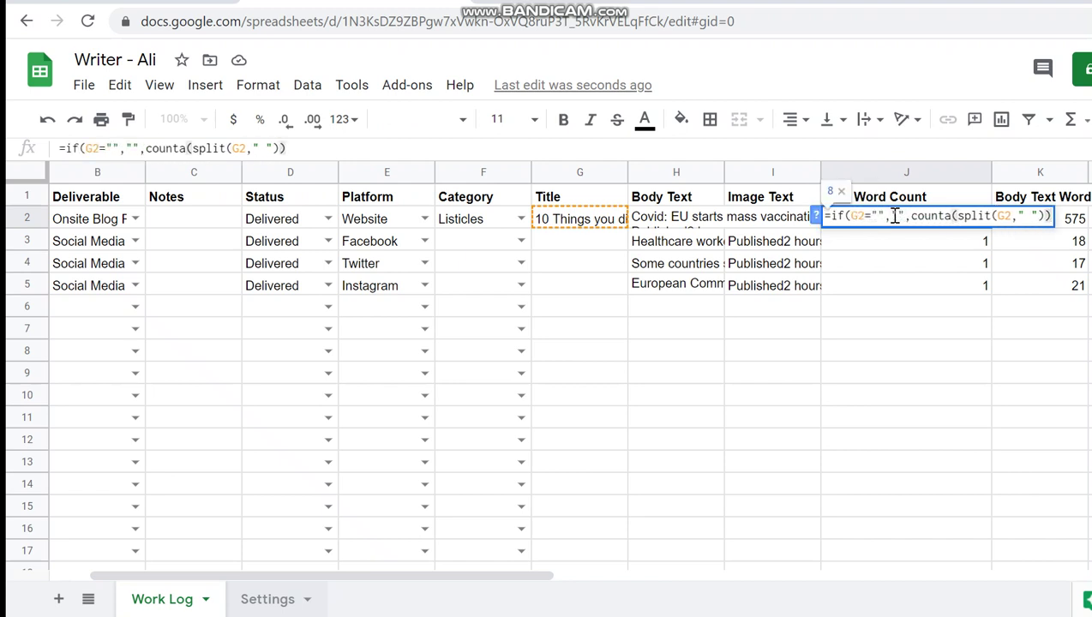
{"action": "key", "text": "Return"}
{"action": "left_click", "coordinate": [894, 219]}
Fill the IF-wrapped title count formula down J2:J5
{"action": "key", "text": "shift+Down"}
{"action": "key", "text": "shift+Down"}
{"action": "key", "text": "shift+Down"}
{"action": "key", "text": "ctrl+d"}
{"action": "key", "text": "Right"}
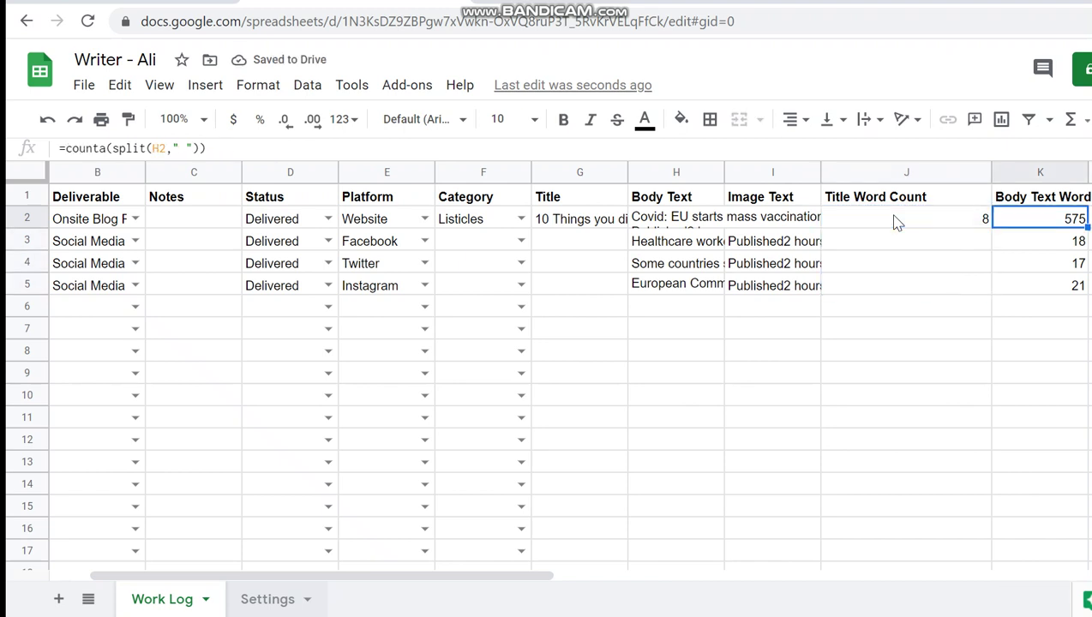
{"action": "key", "text": "Left"}
{"action": "key", "text": "Left"}
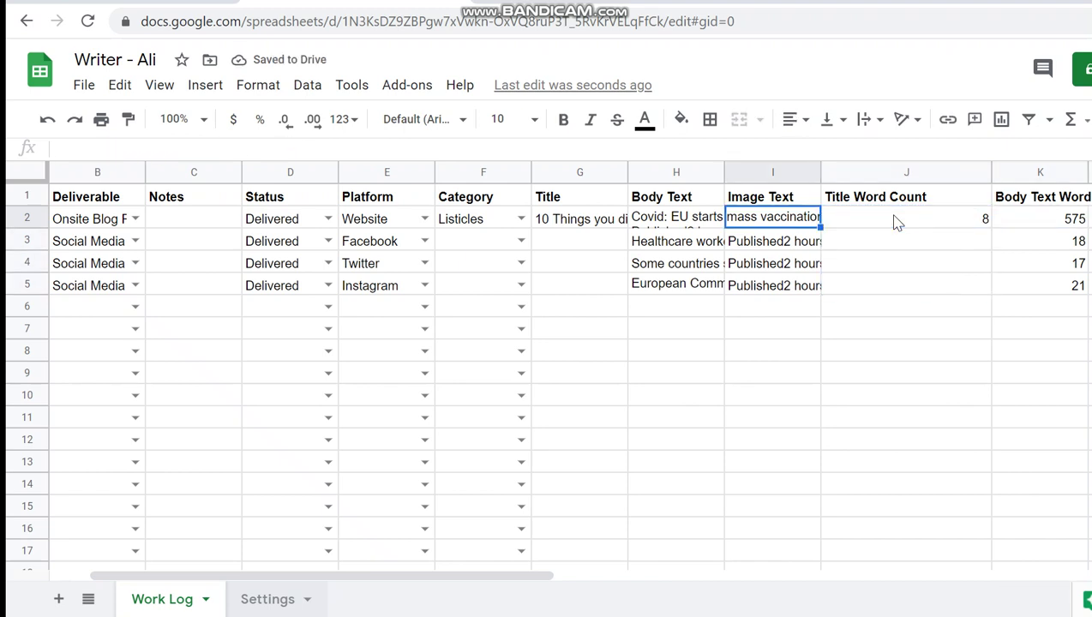
{"action": "key", "text": "Left"}
{"action": "key", "text": "Left"}
{"action": "key", "text": "Left"}
{"action": "key", "text": "Down"}
{"action": "key", "text": "Down"}
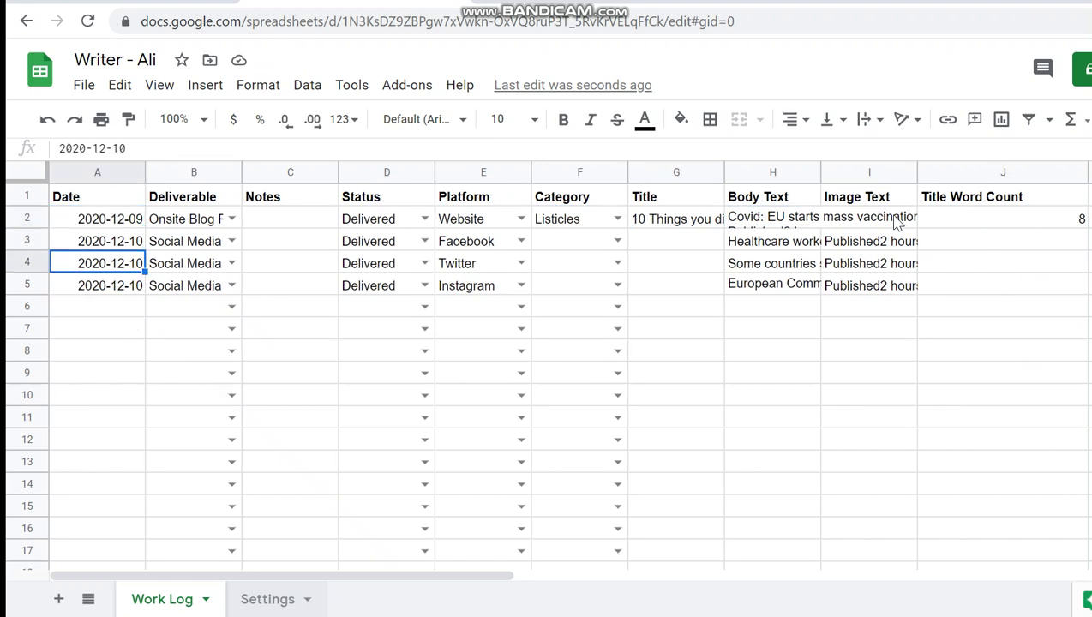